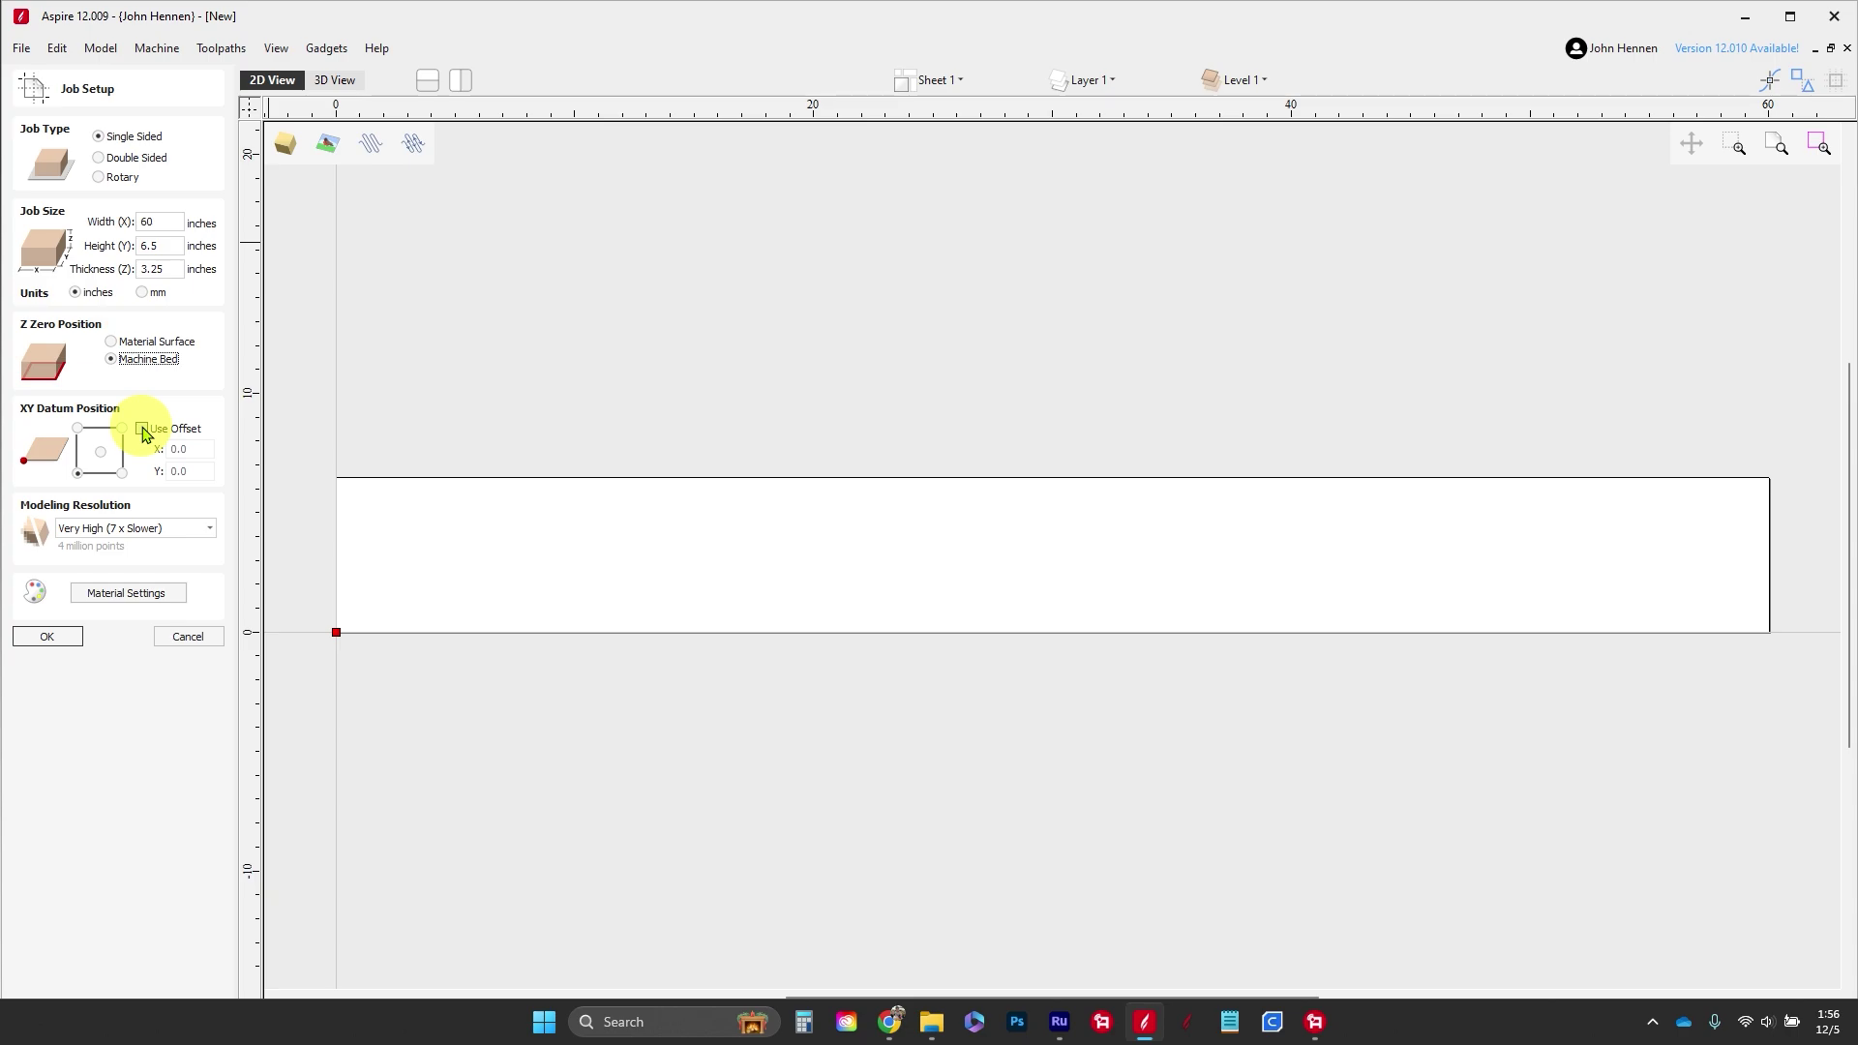
Step: Enable the XY datum offset, set its Y value to -3.25 inches, and apply the job setup
click(142, 429)
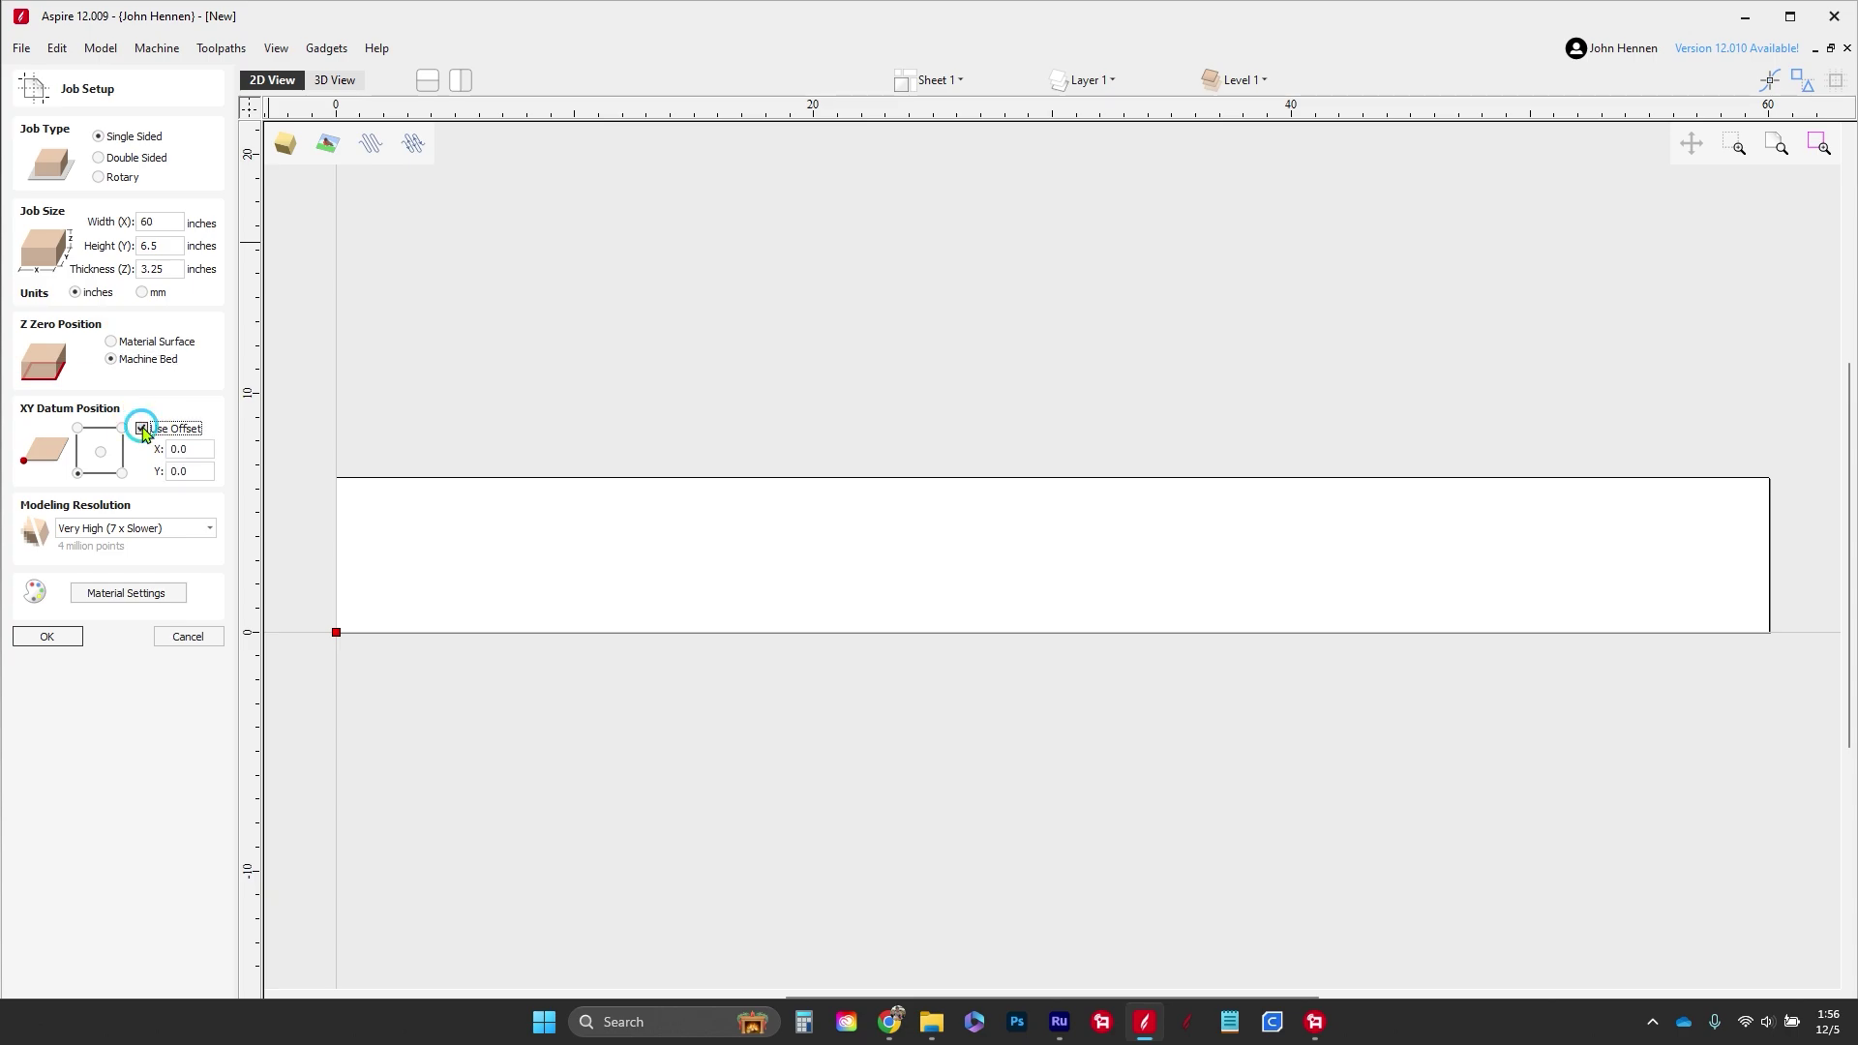
click(194, 470)
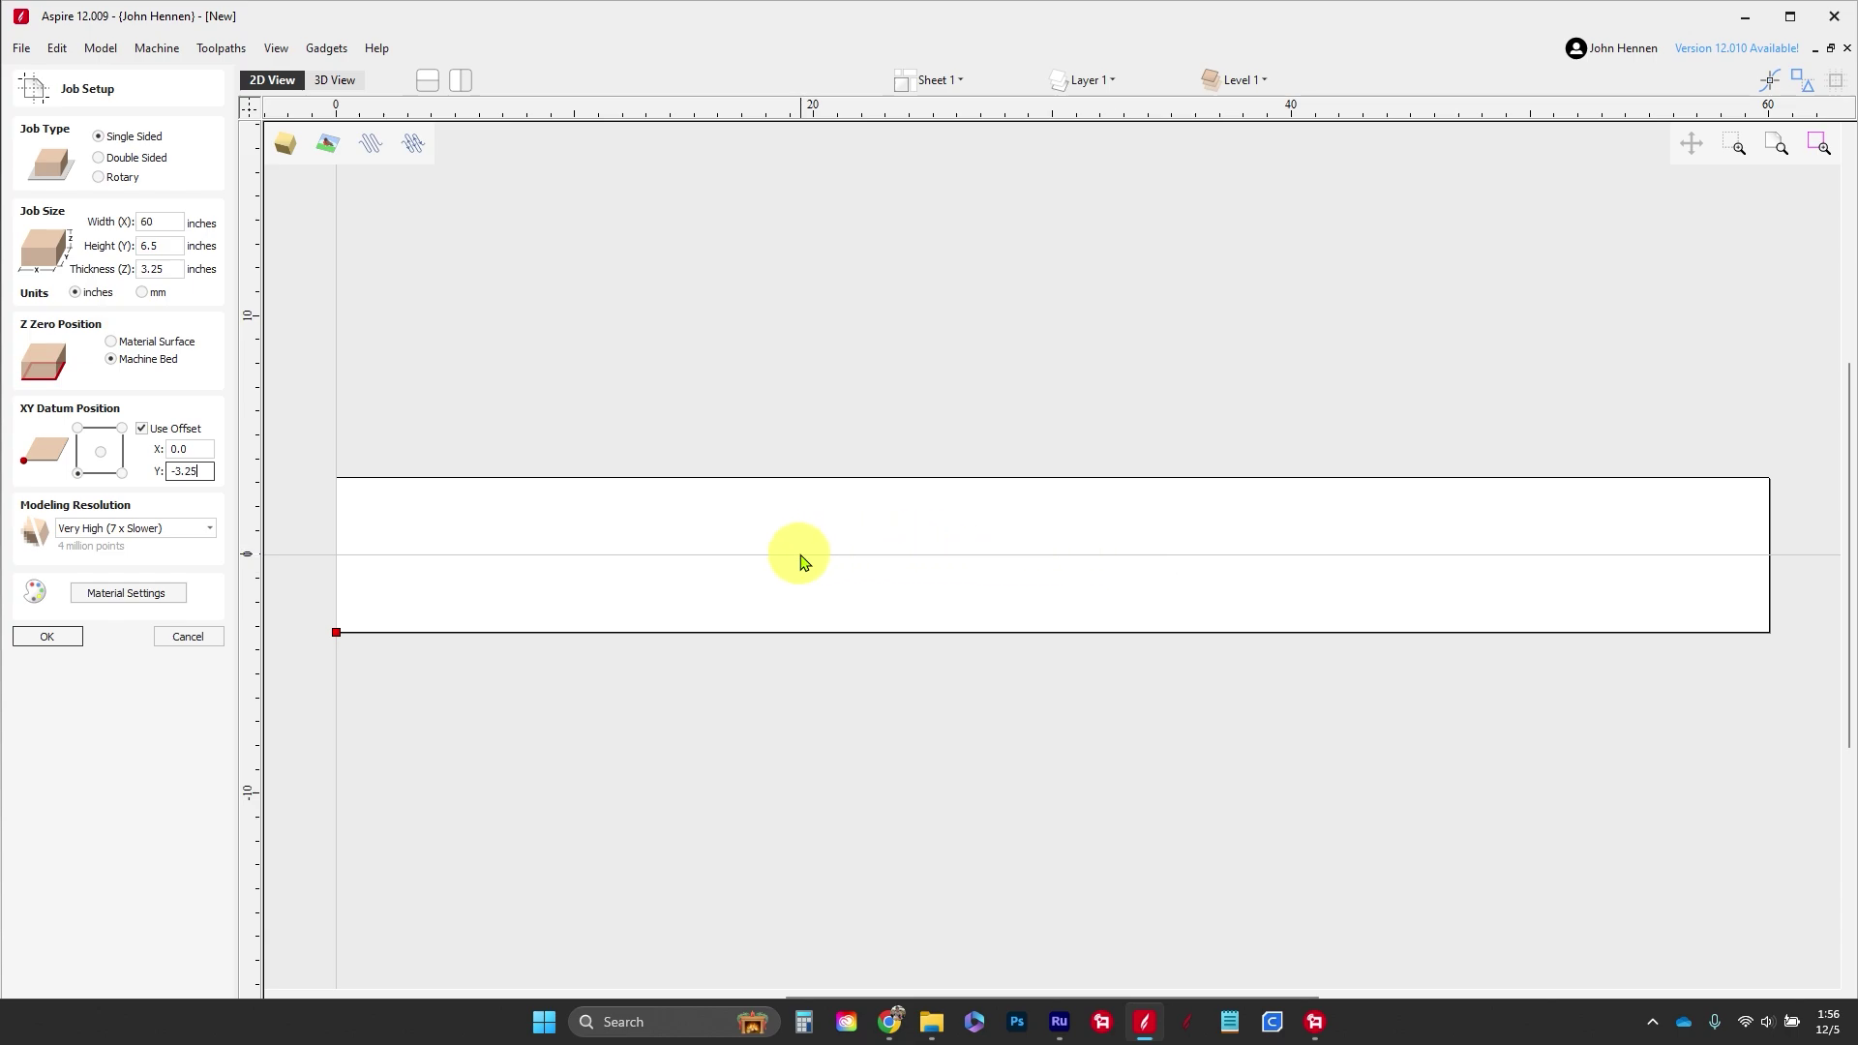
click(47, 637)
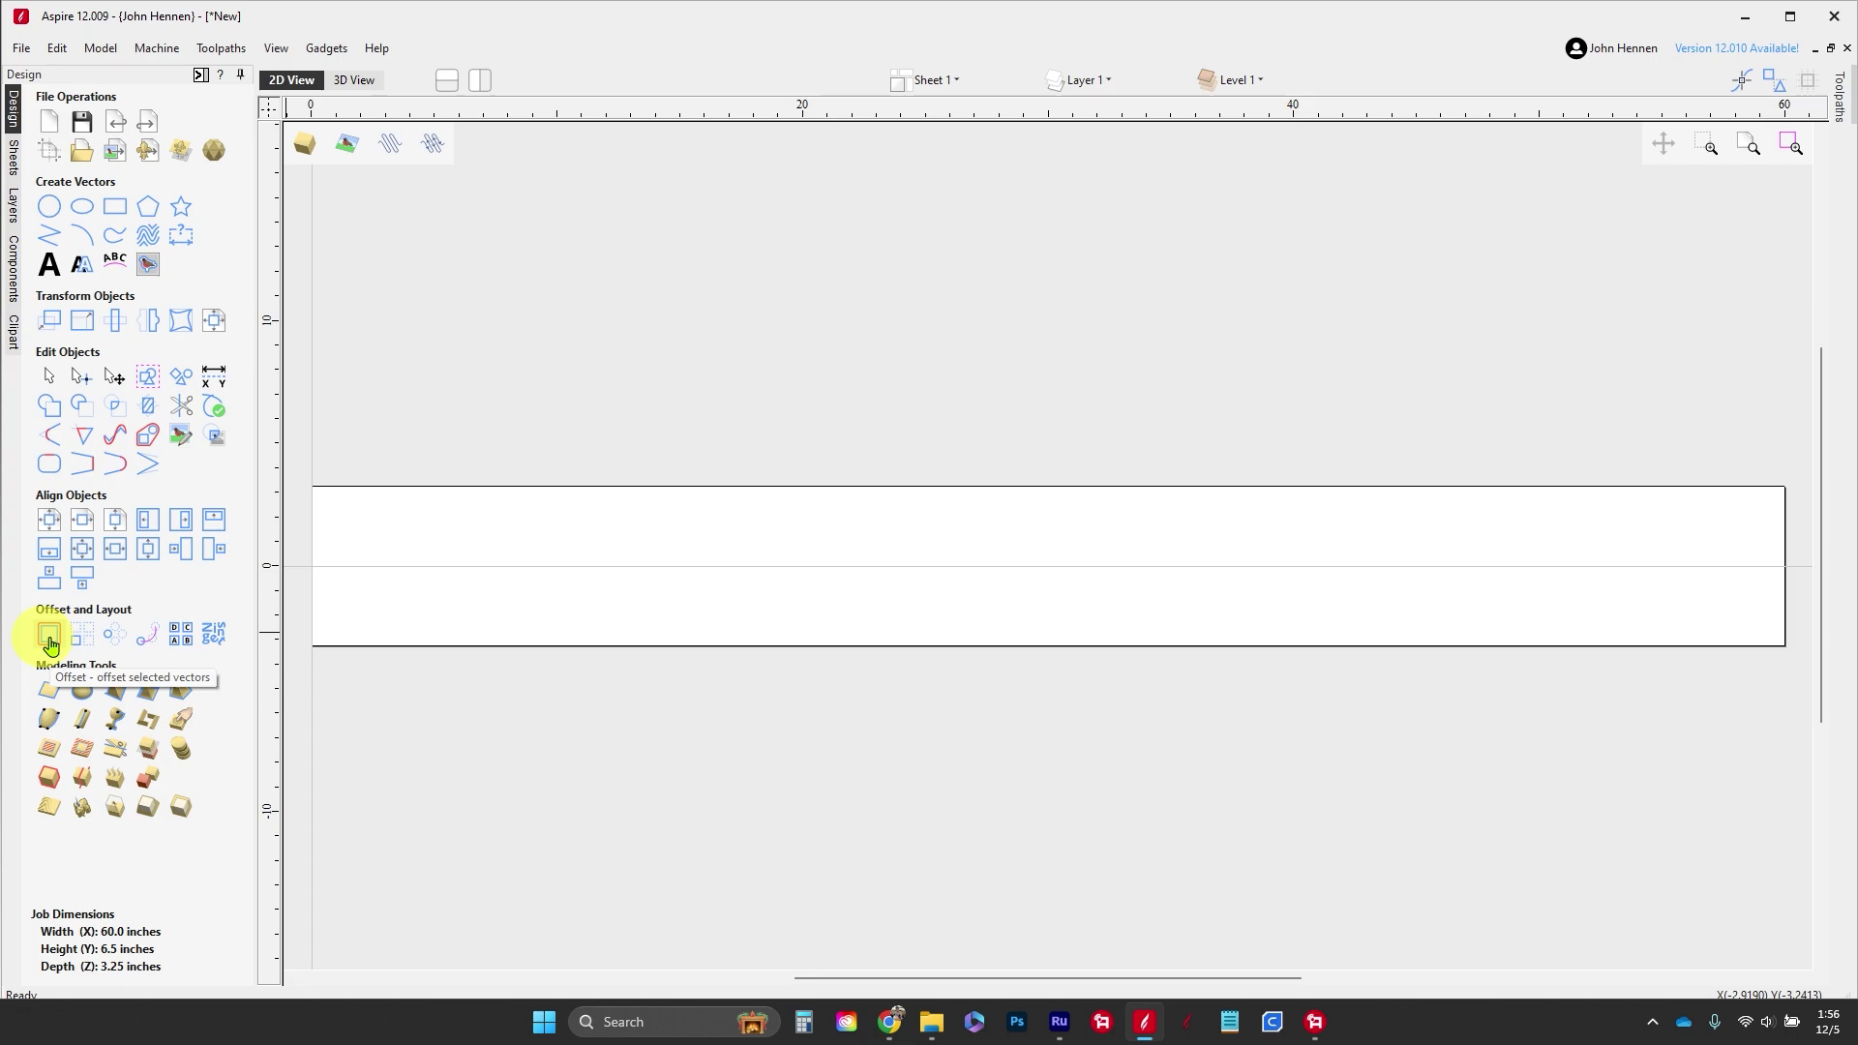
Step: Draw a circle 6.5 inches in diameter in the empty area above the material
click(49, 206)
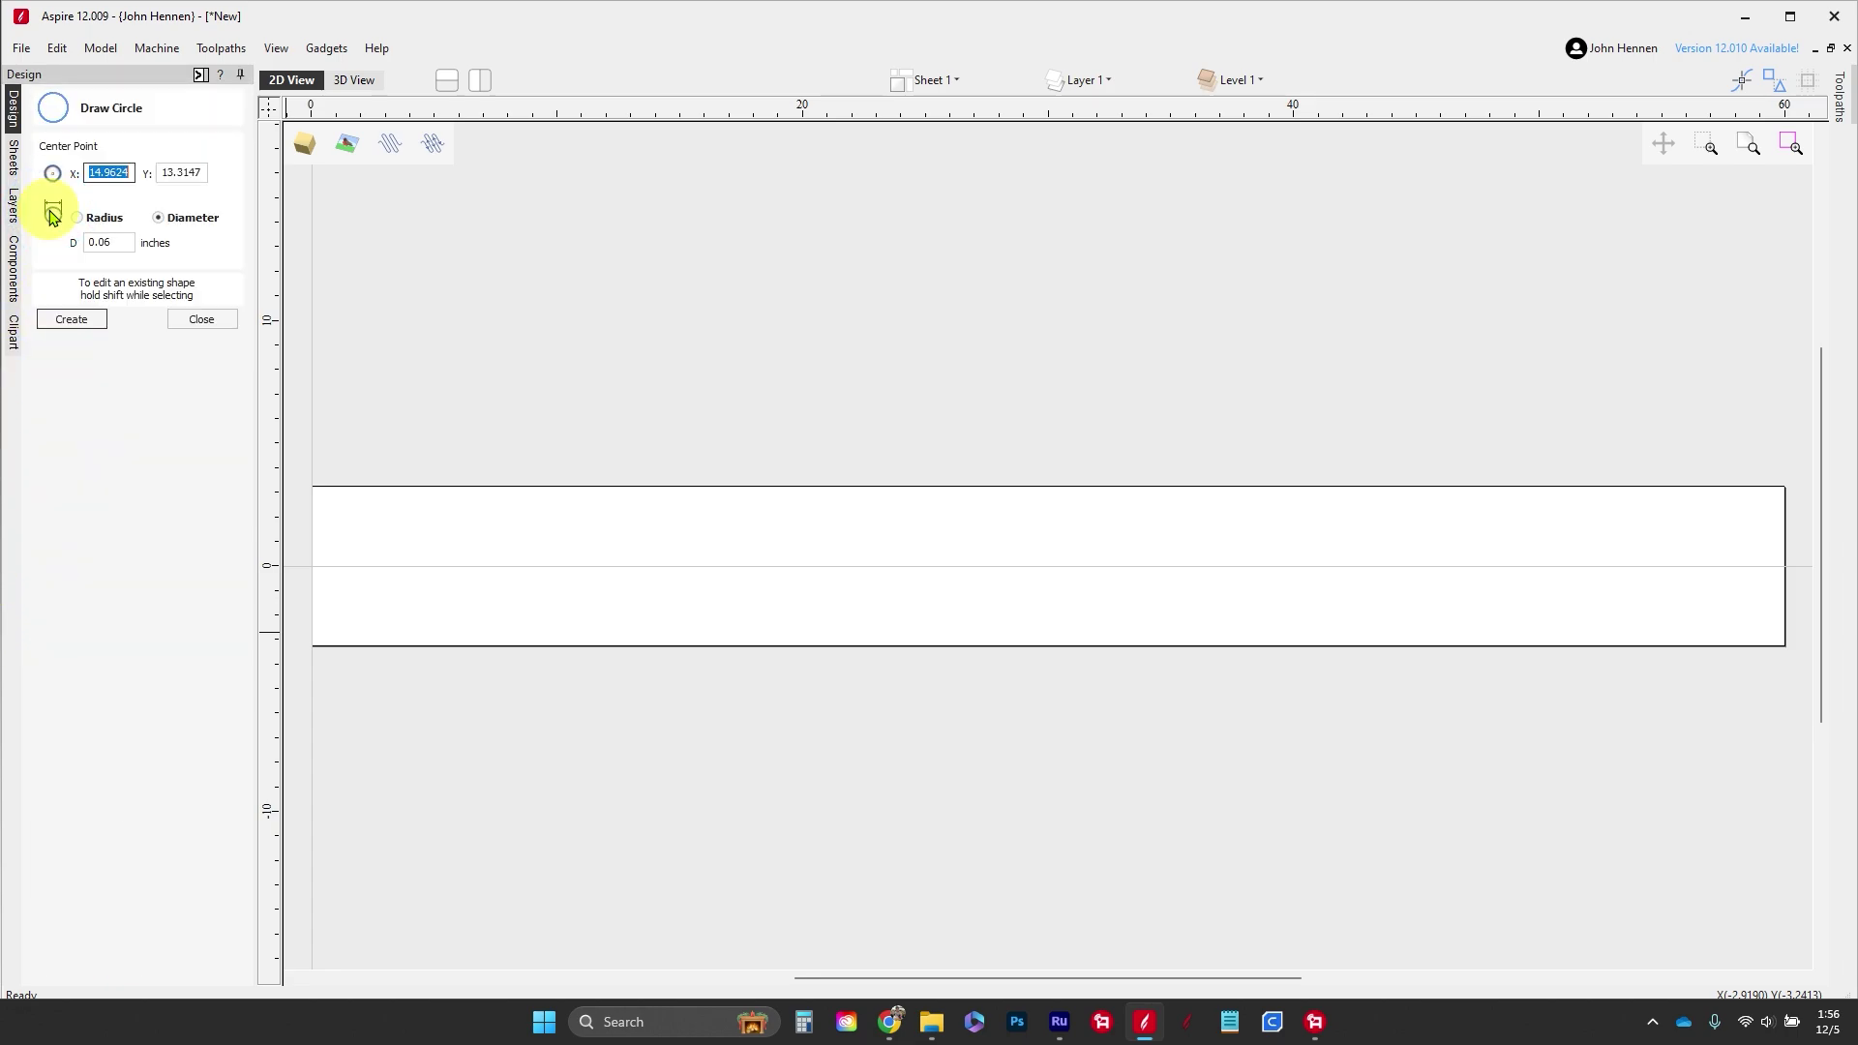
double_click(103, 242)
text(6.5)
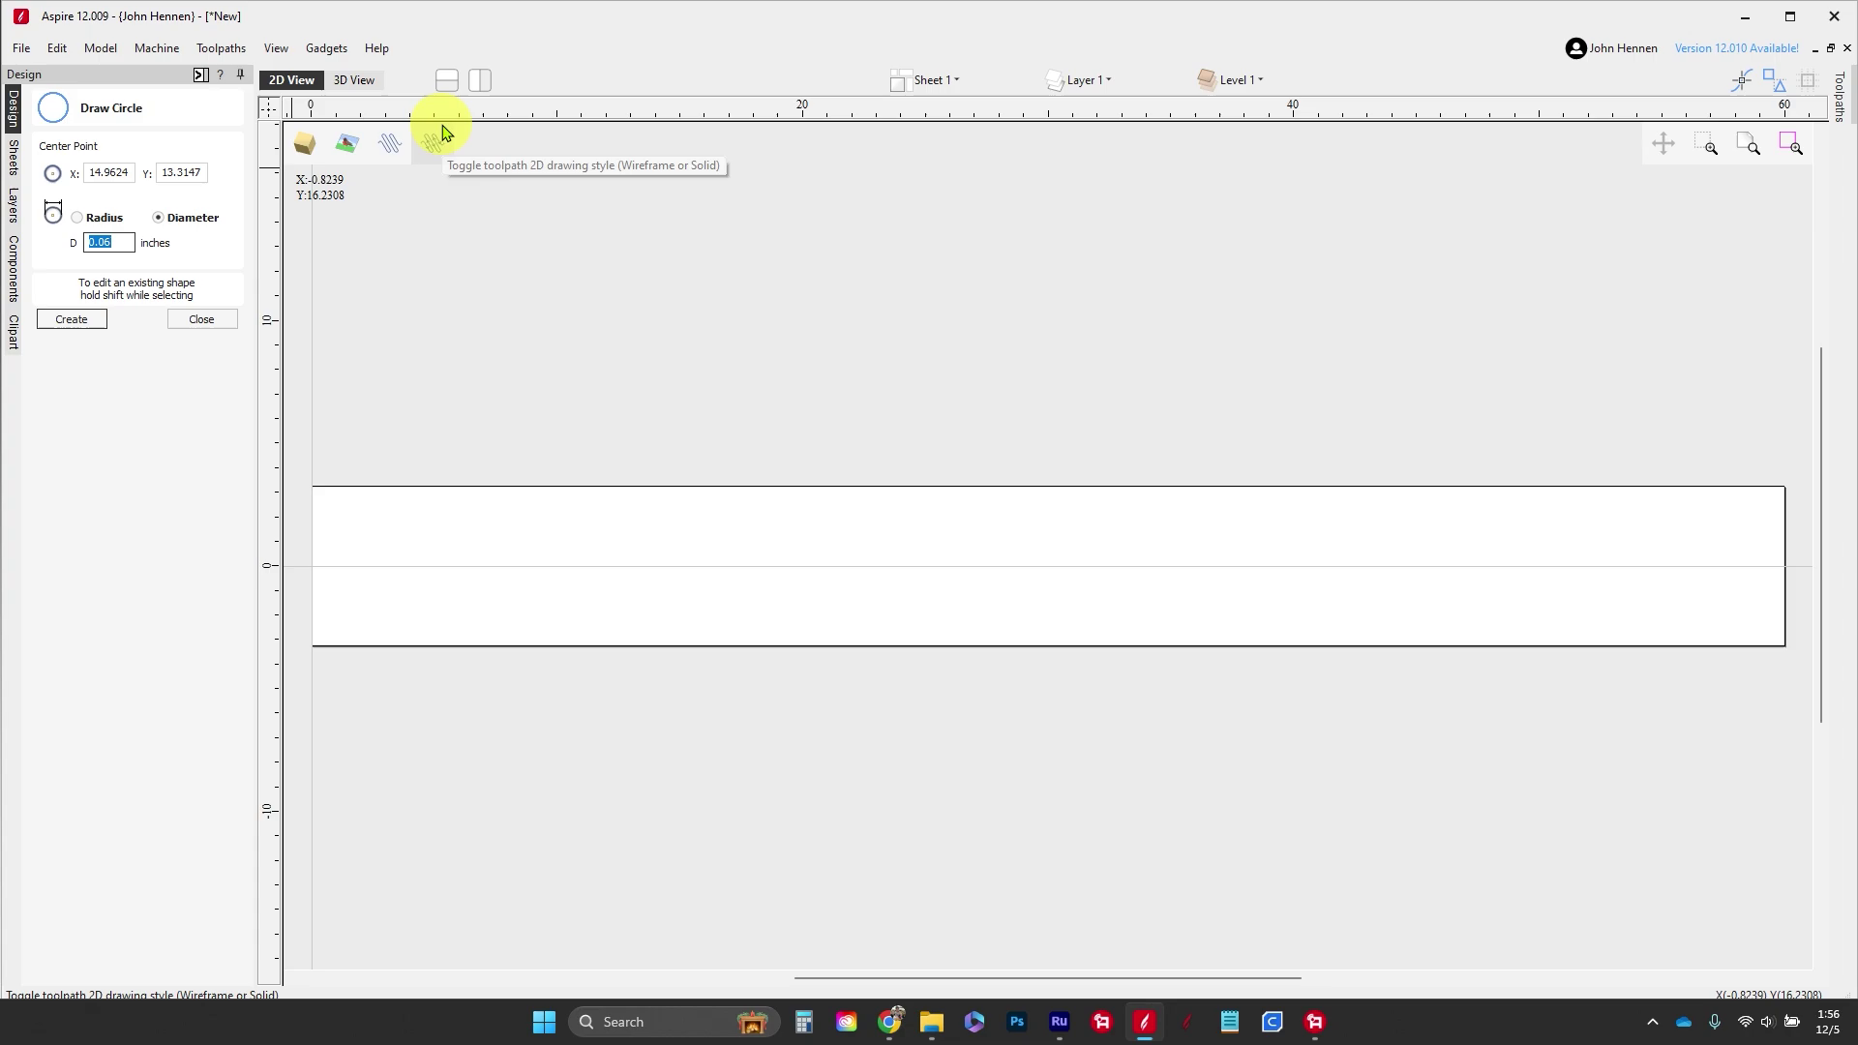
click(1003, 298)
key(Escape)
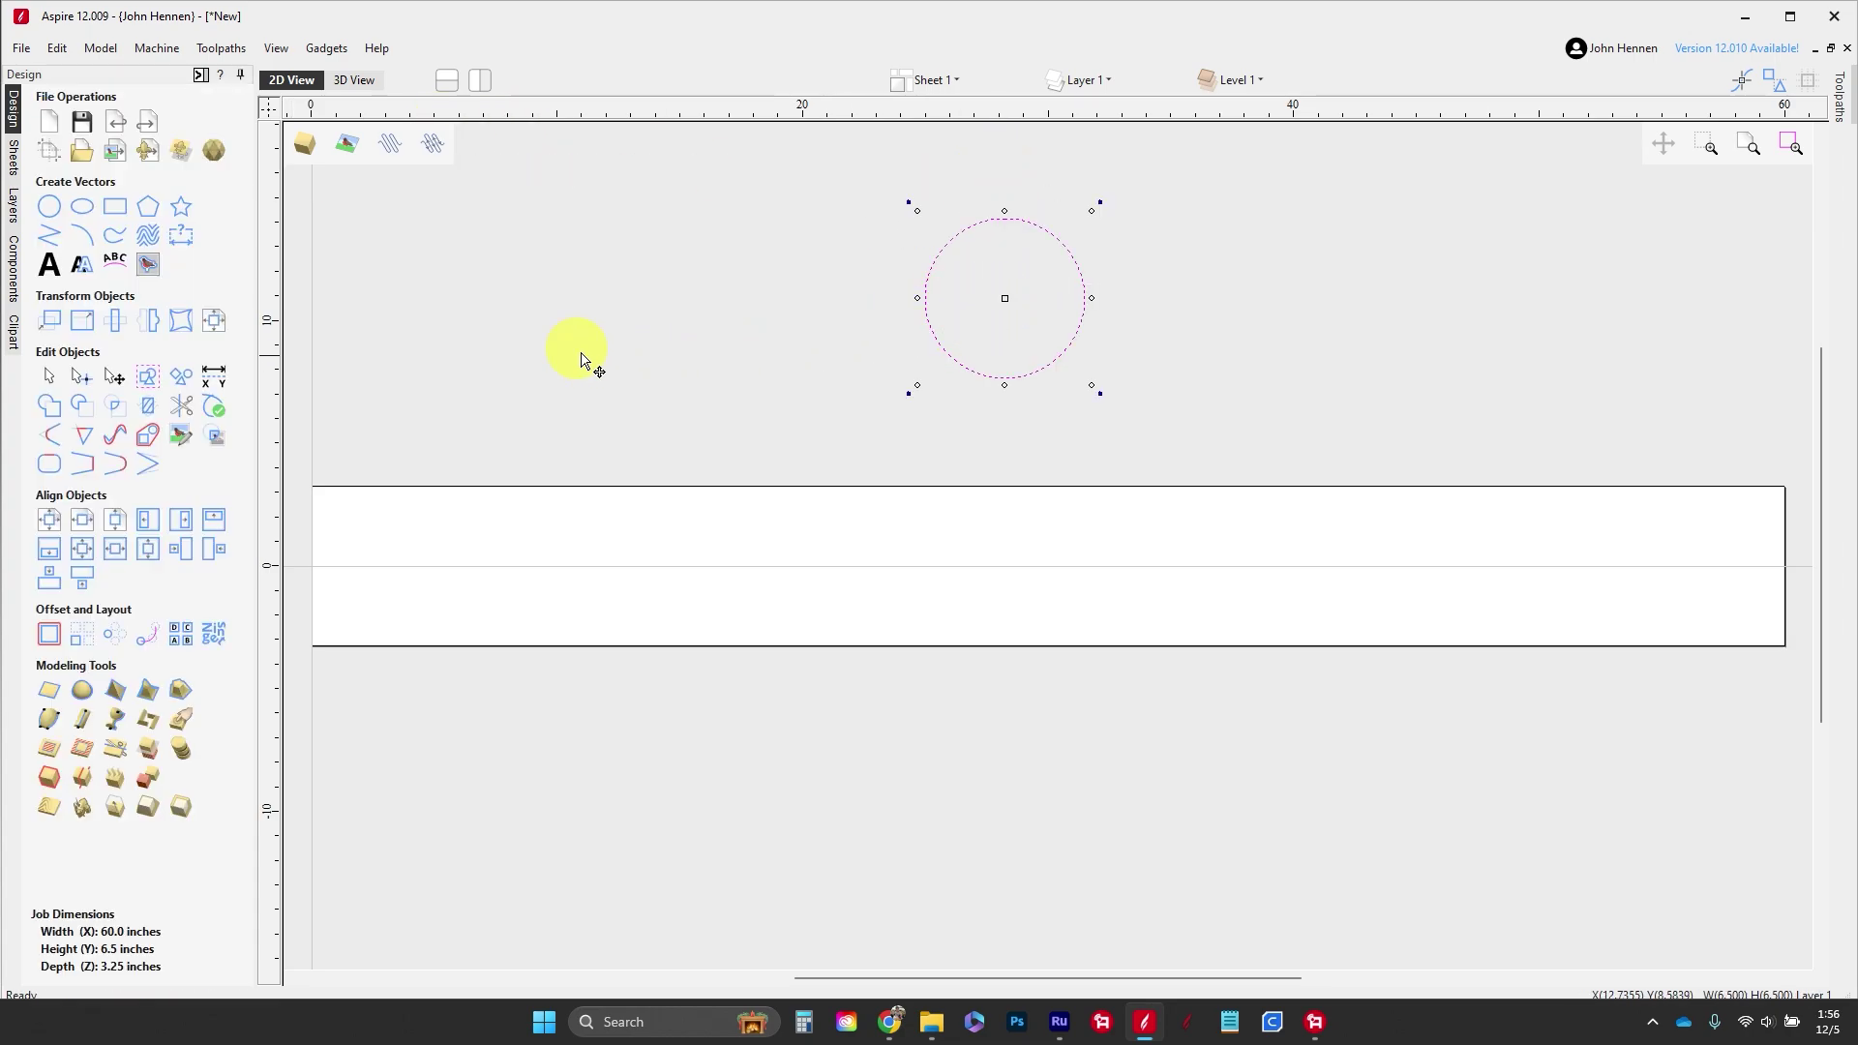
Step: Draw a square-cornered rectangle 6.5 inches wide and 3.25 inches high, and place it over the upper half of the circle
click(116, 223)
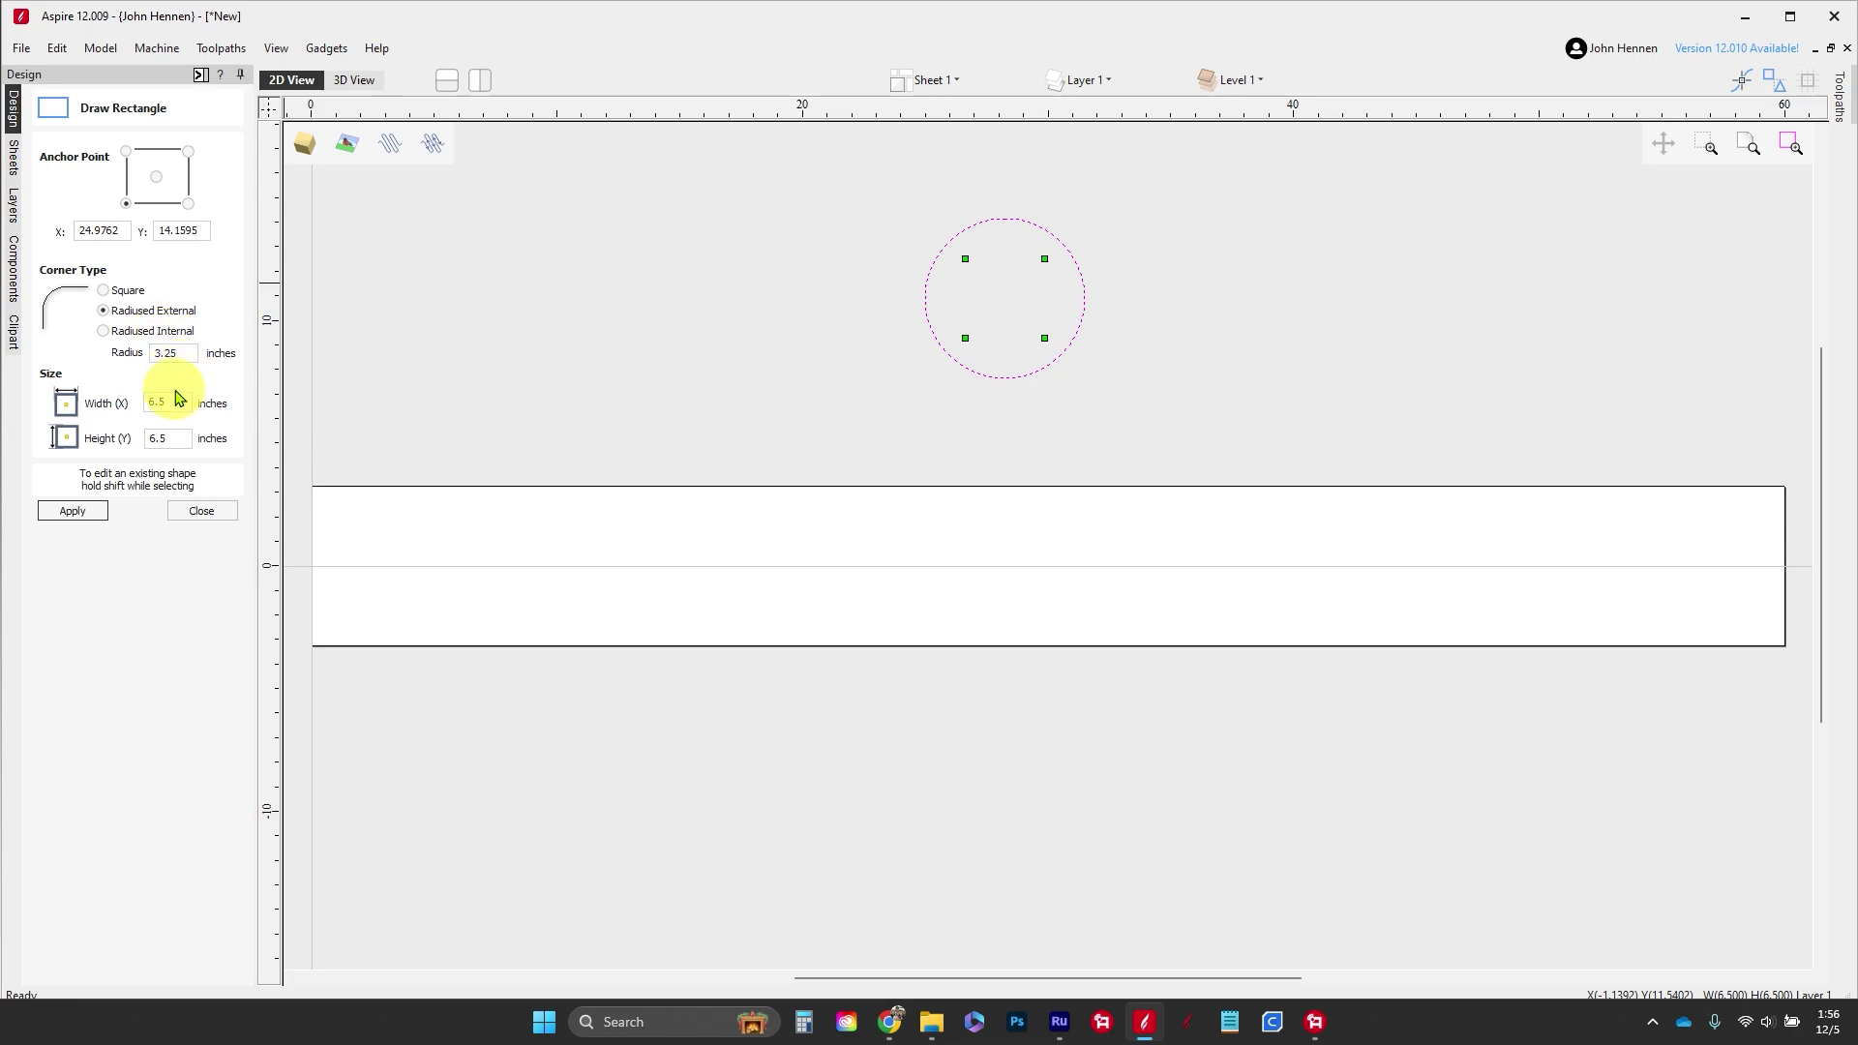
click(104, 290)
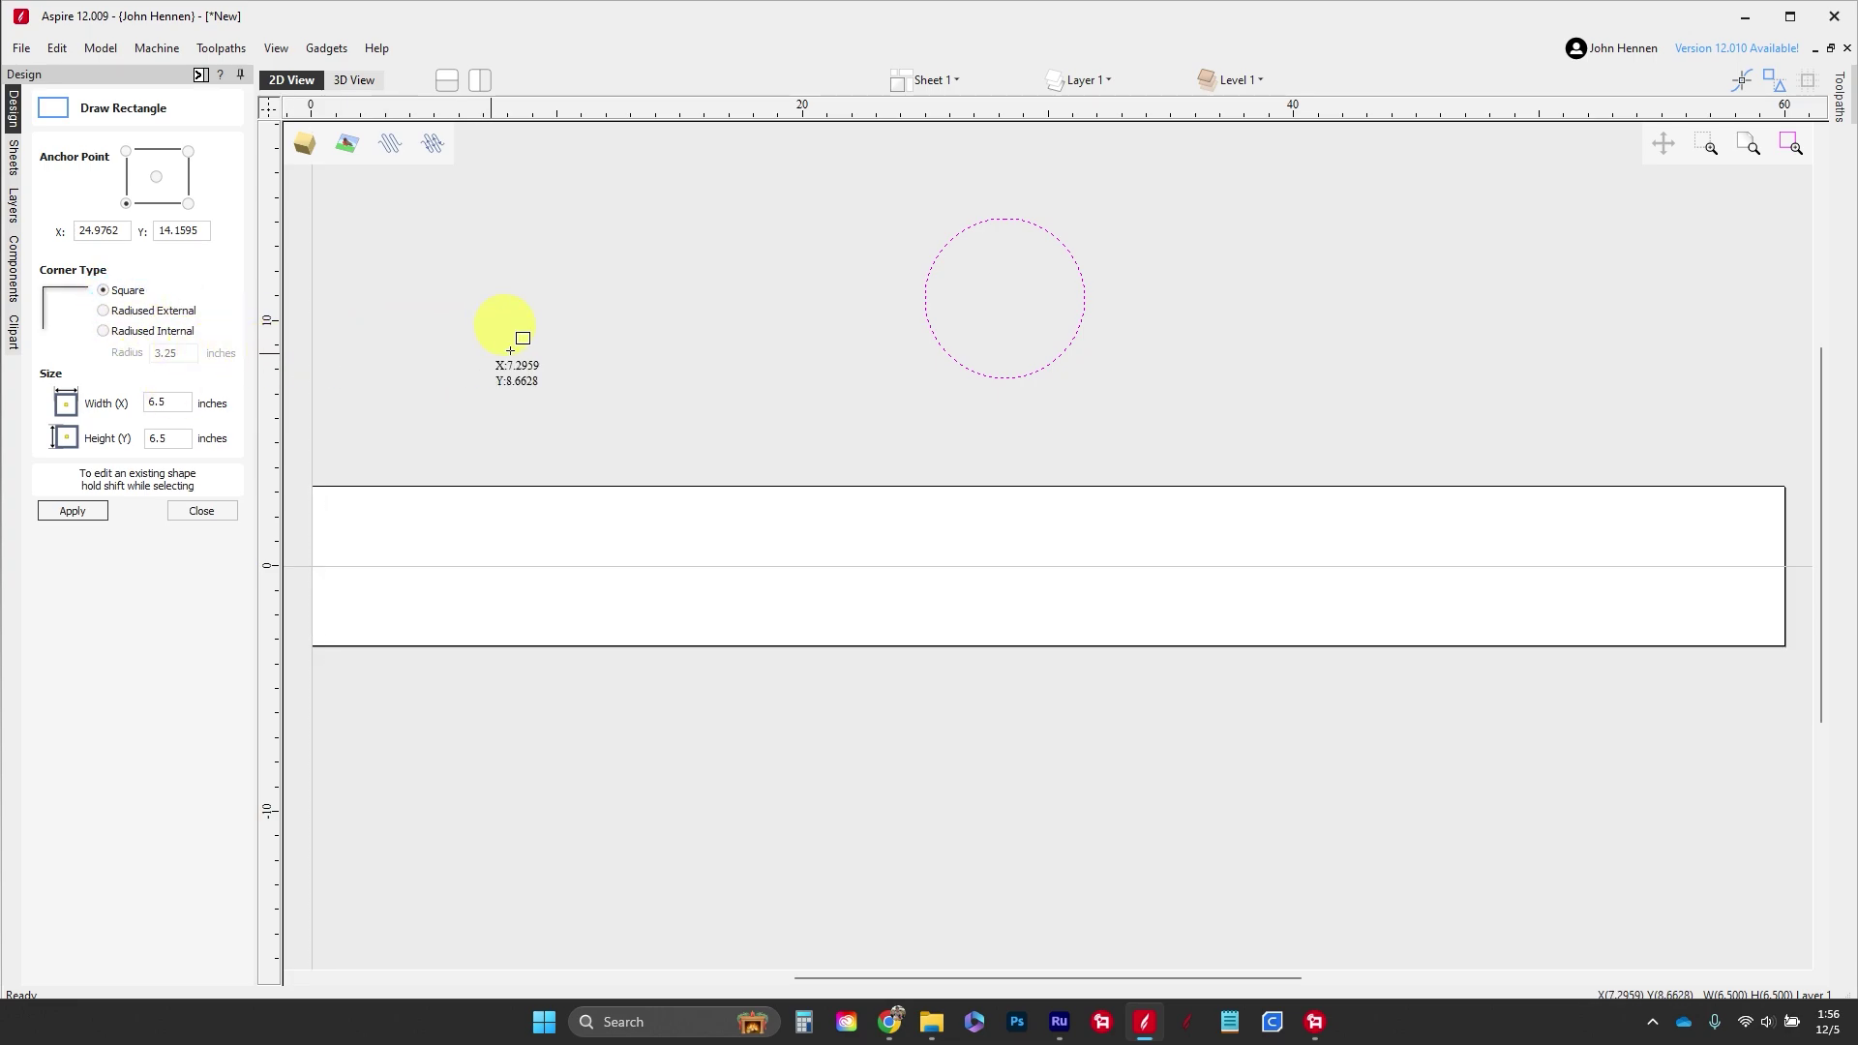
double_click(158, 402)
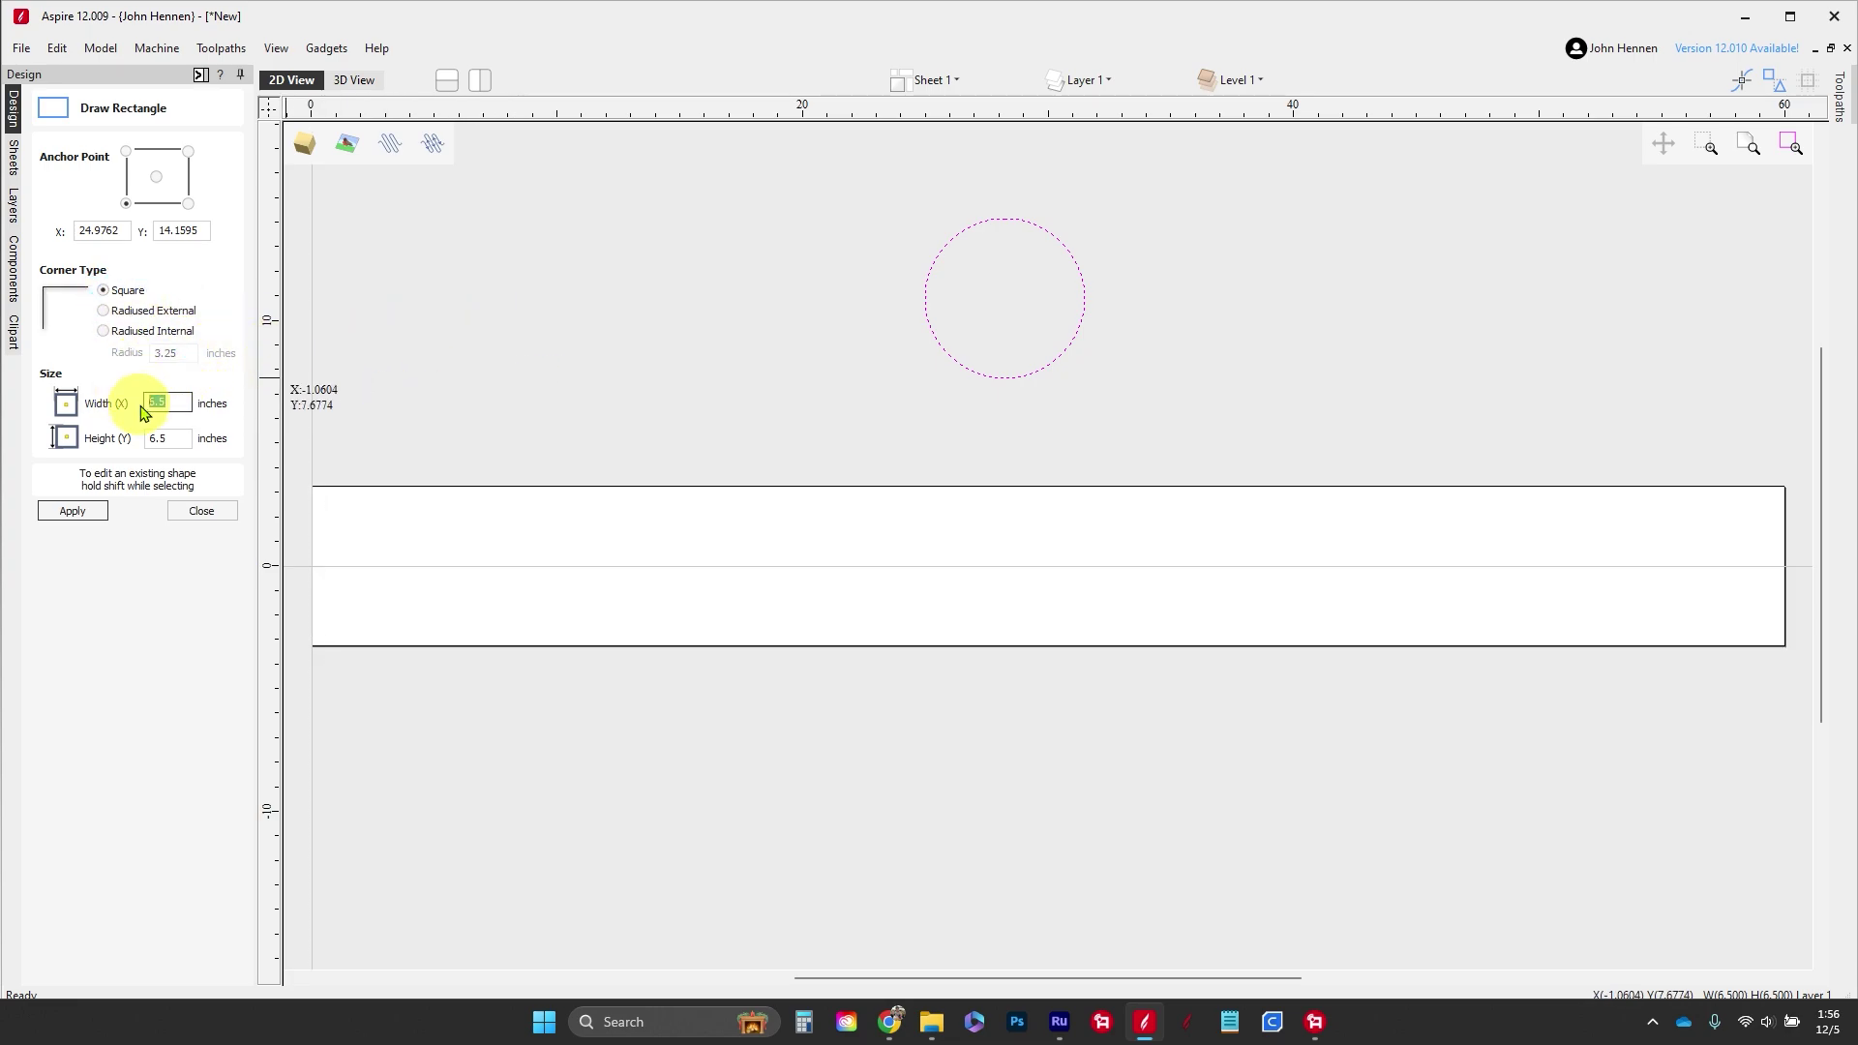
double_click(178, 439)
text(3.)
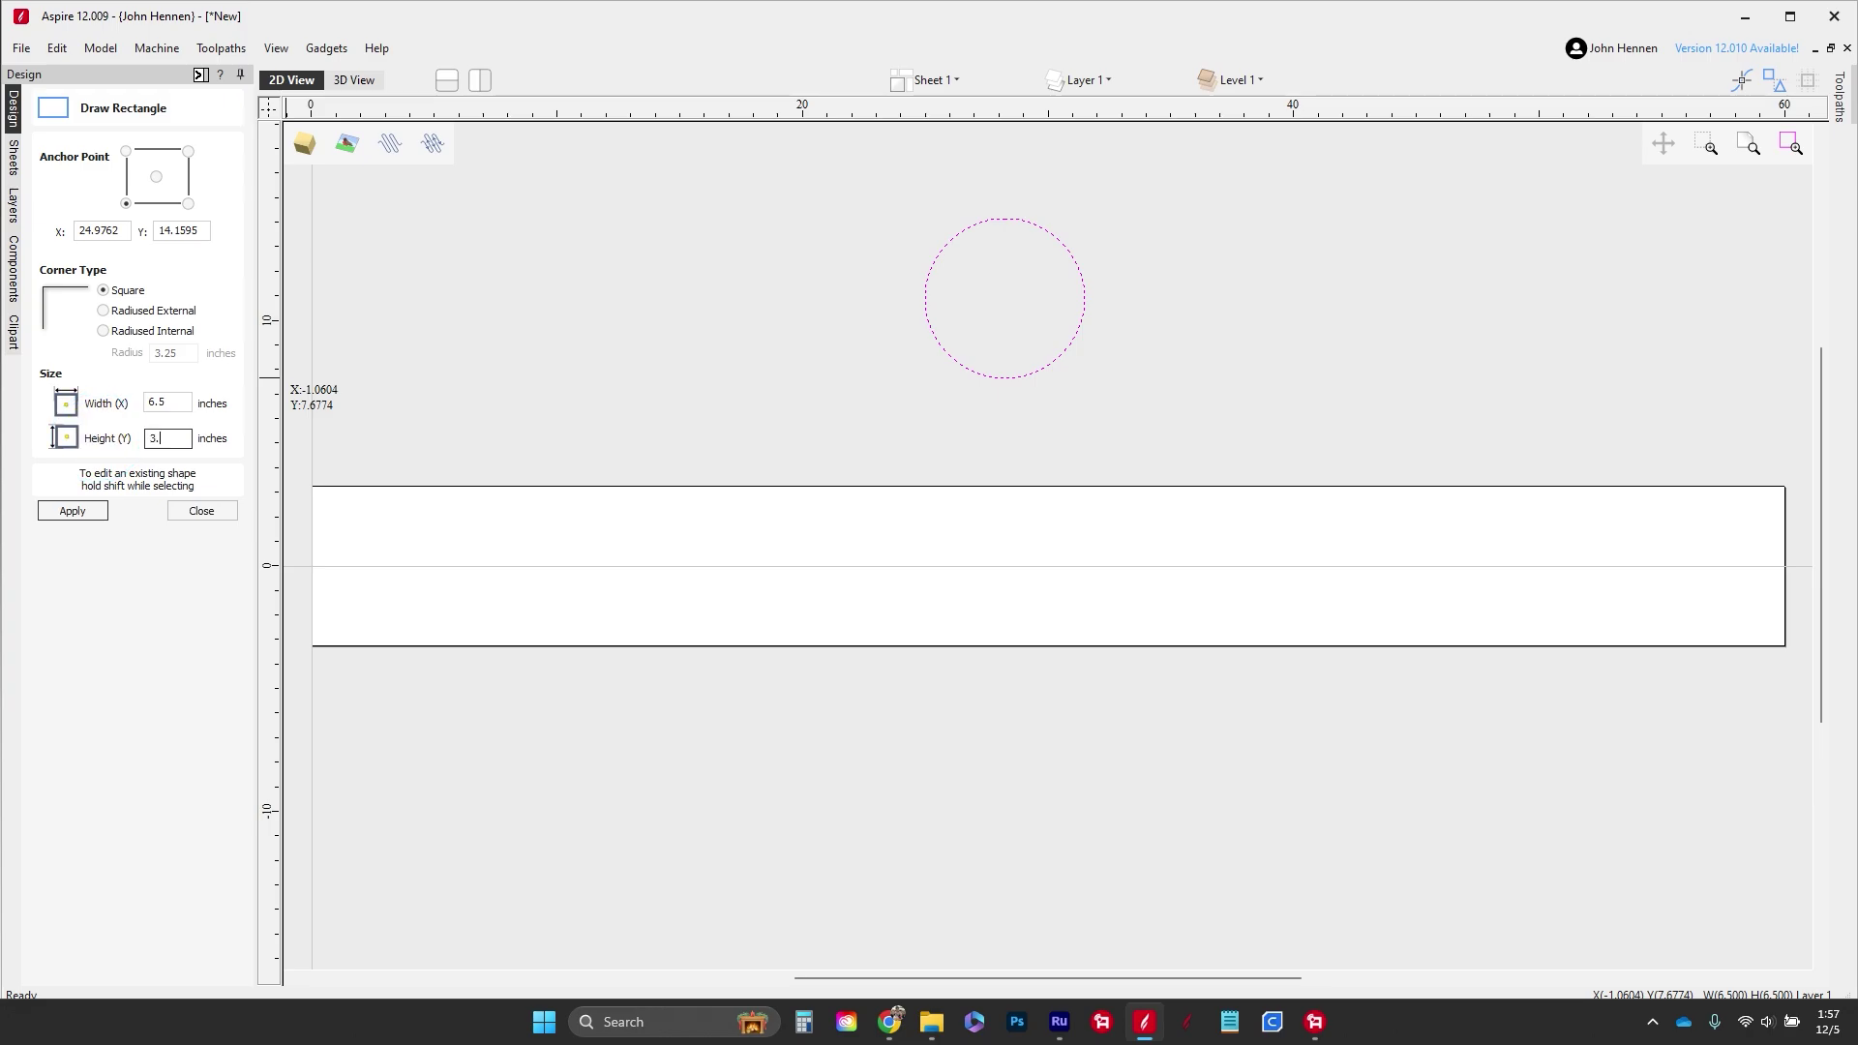
text(25)
click(765, 344)
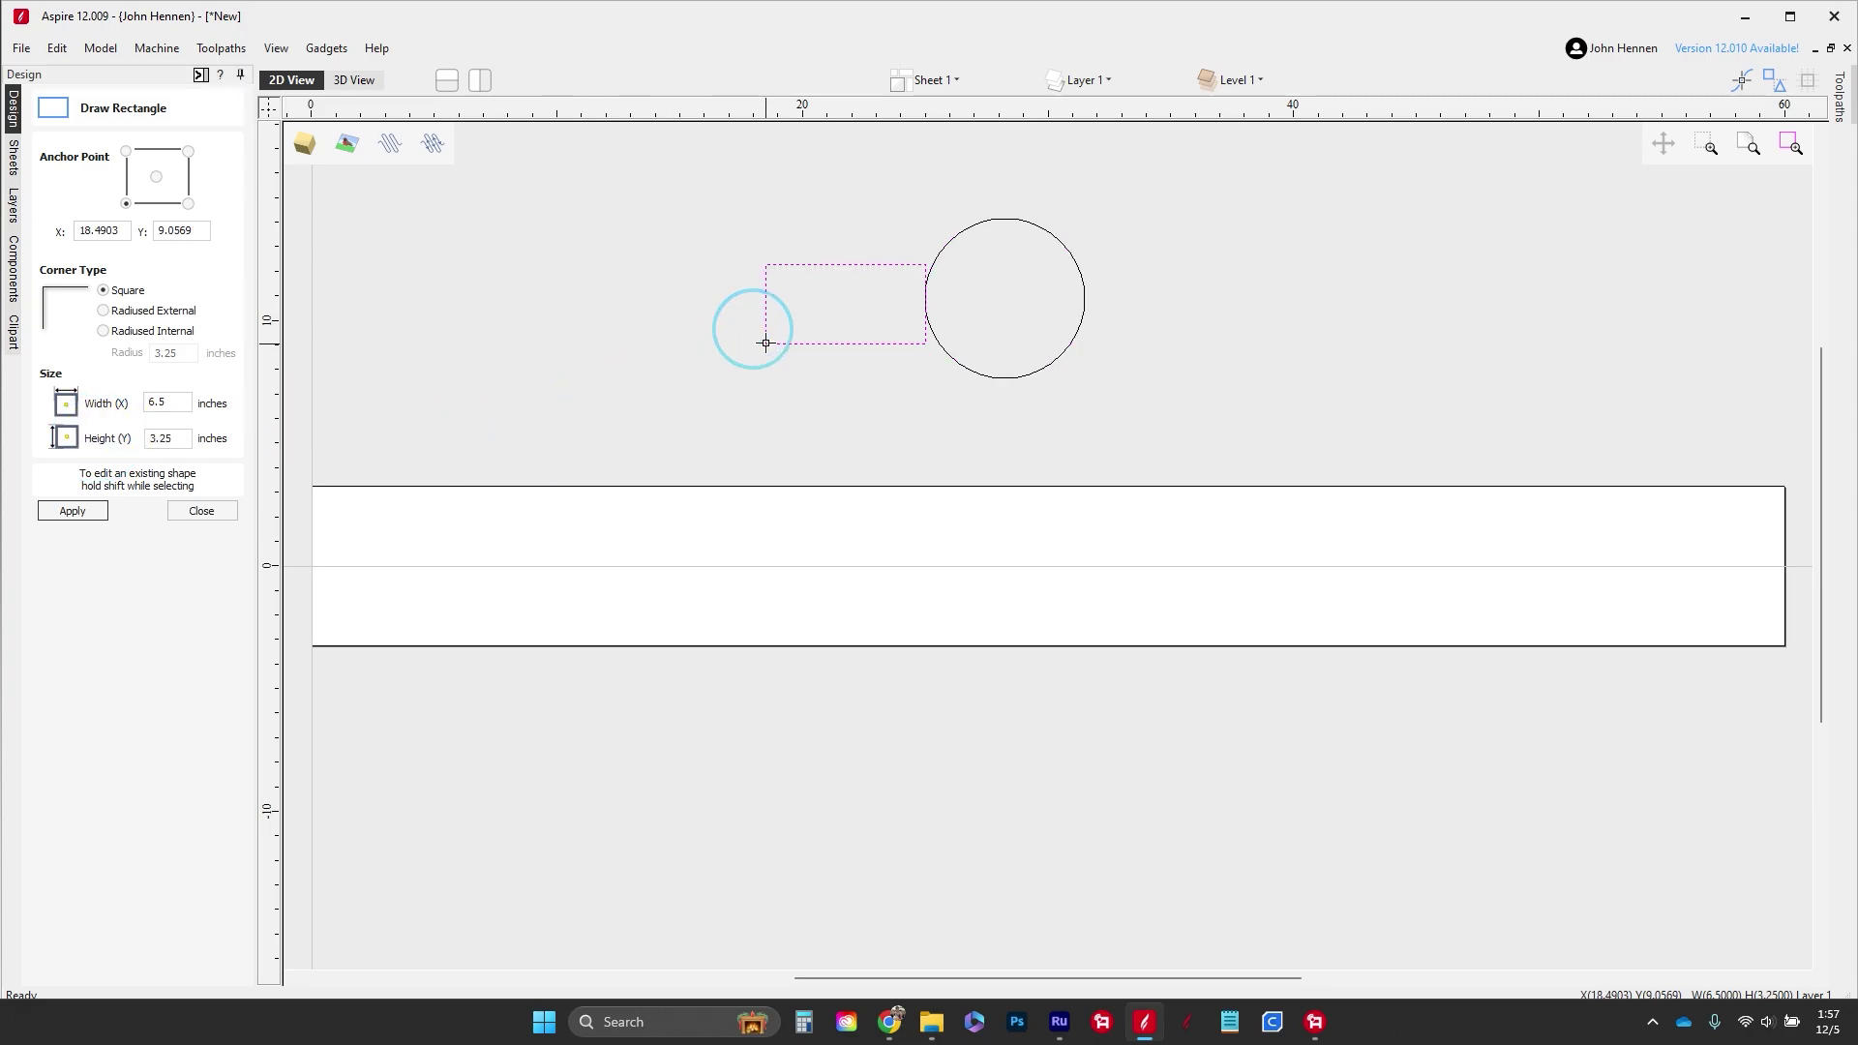
right_click(763, 341)
drag(783, 343, 1001, 291)
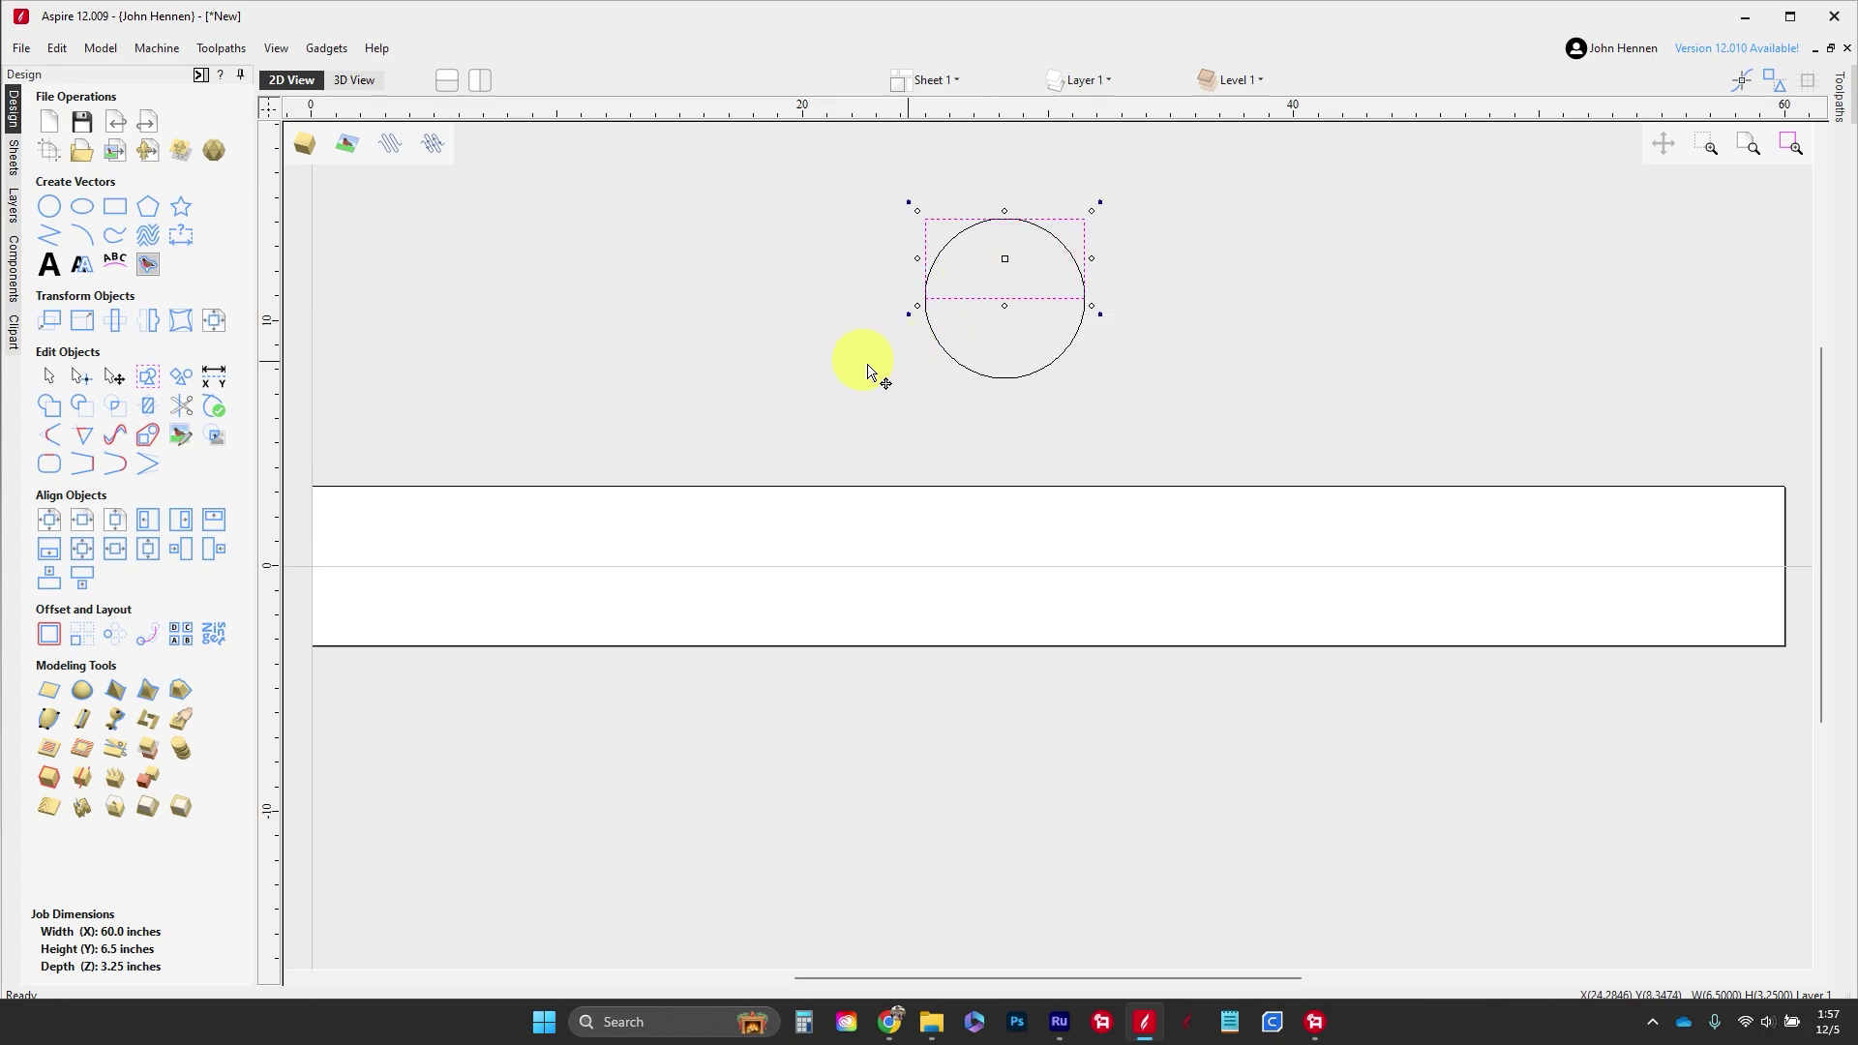
click(543, 336)
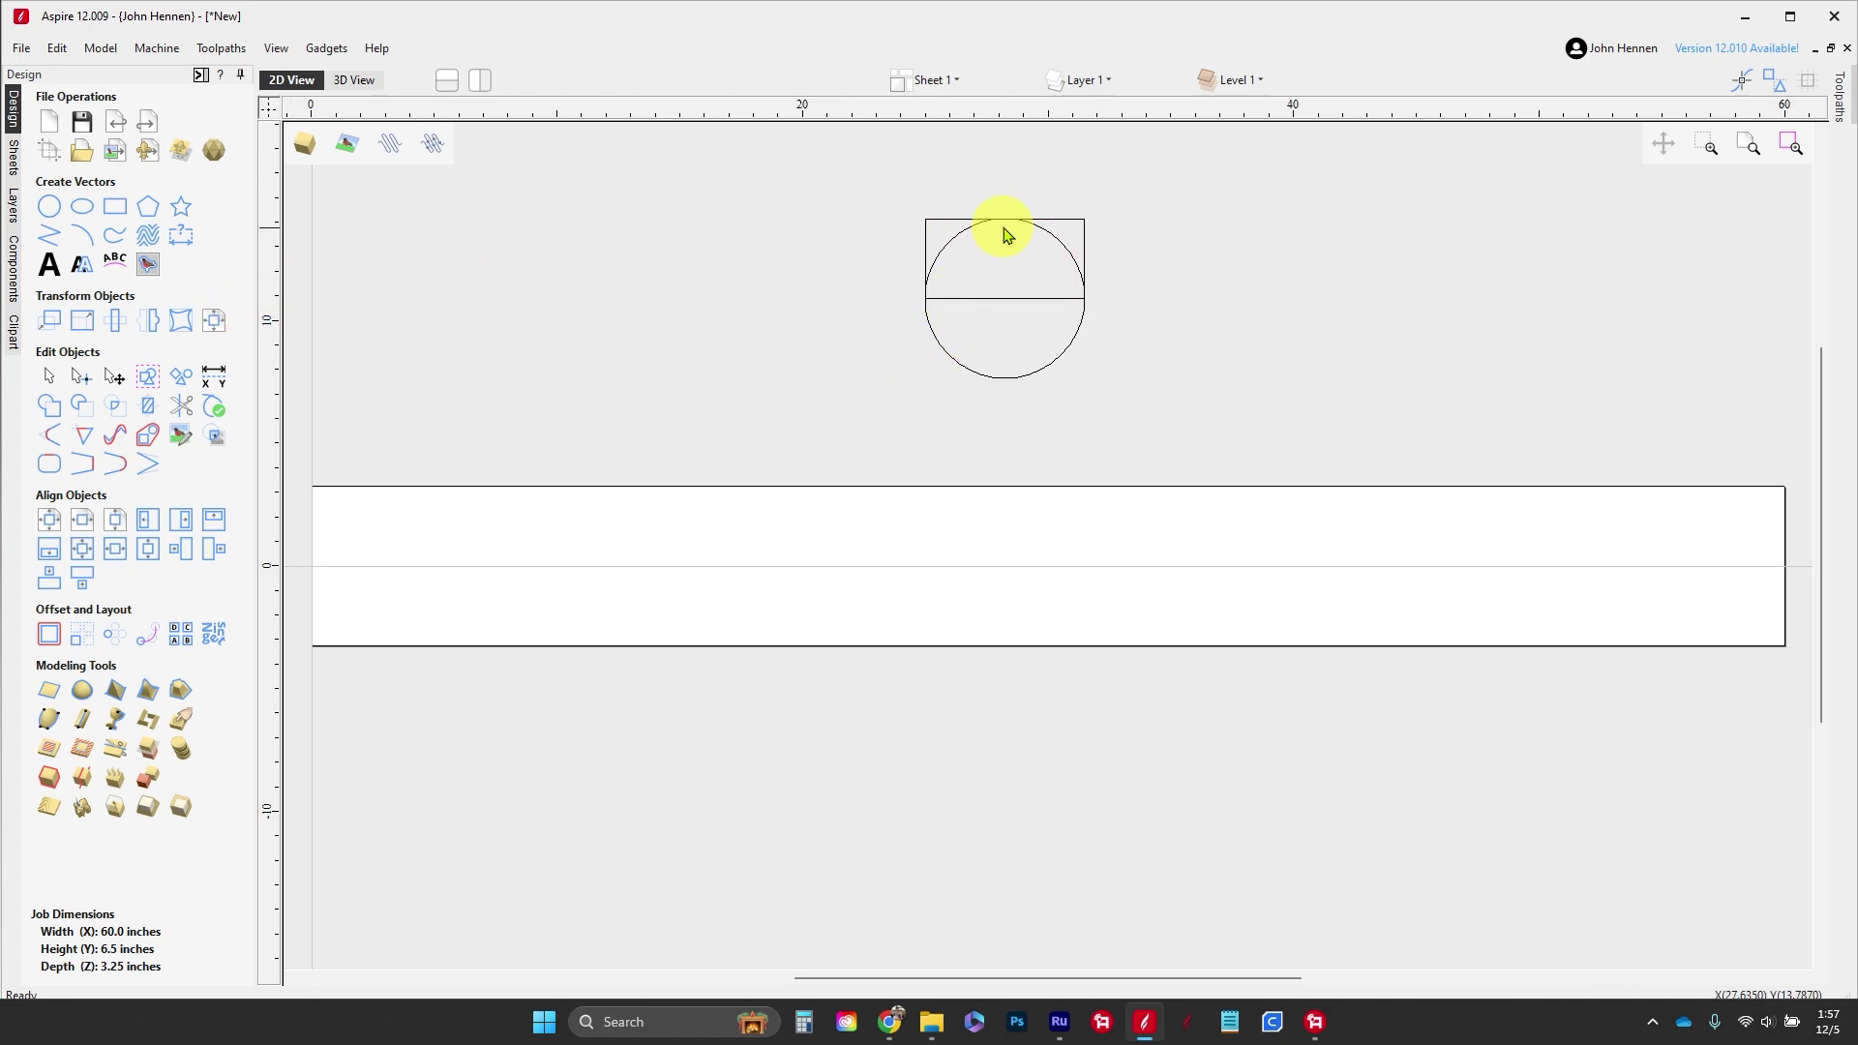
Step: Draw a 30° line about 28.5 inches long from the rectangle's upper-right corner and copy it to the upper-left and lower-right corners
scroll(557, 484, down, 2)
scroll(556, 484, down, 1)
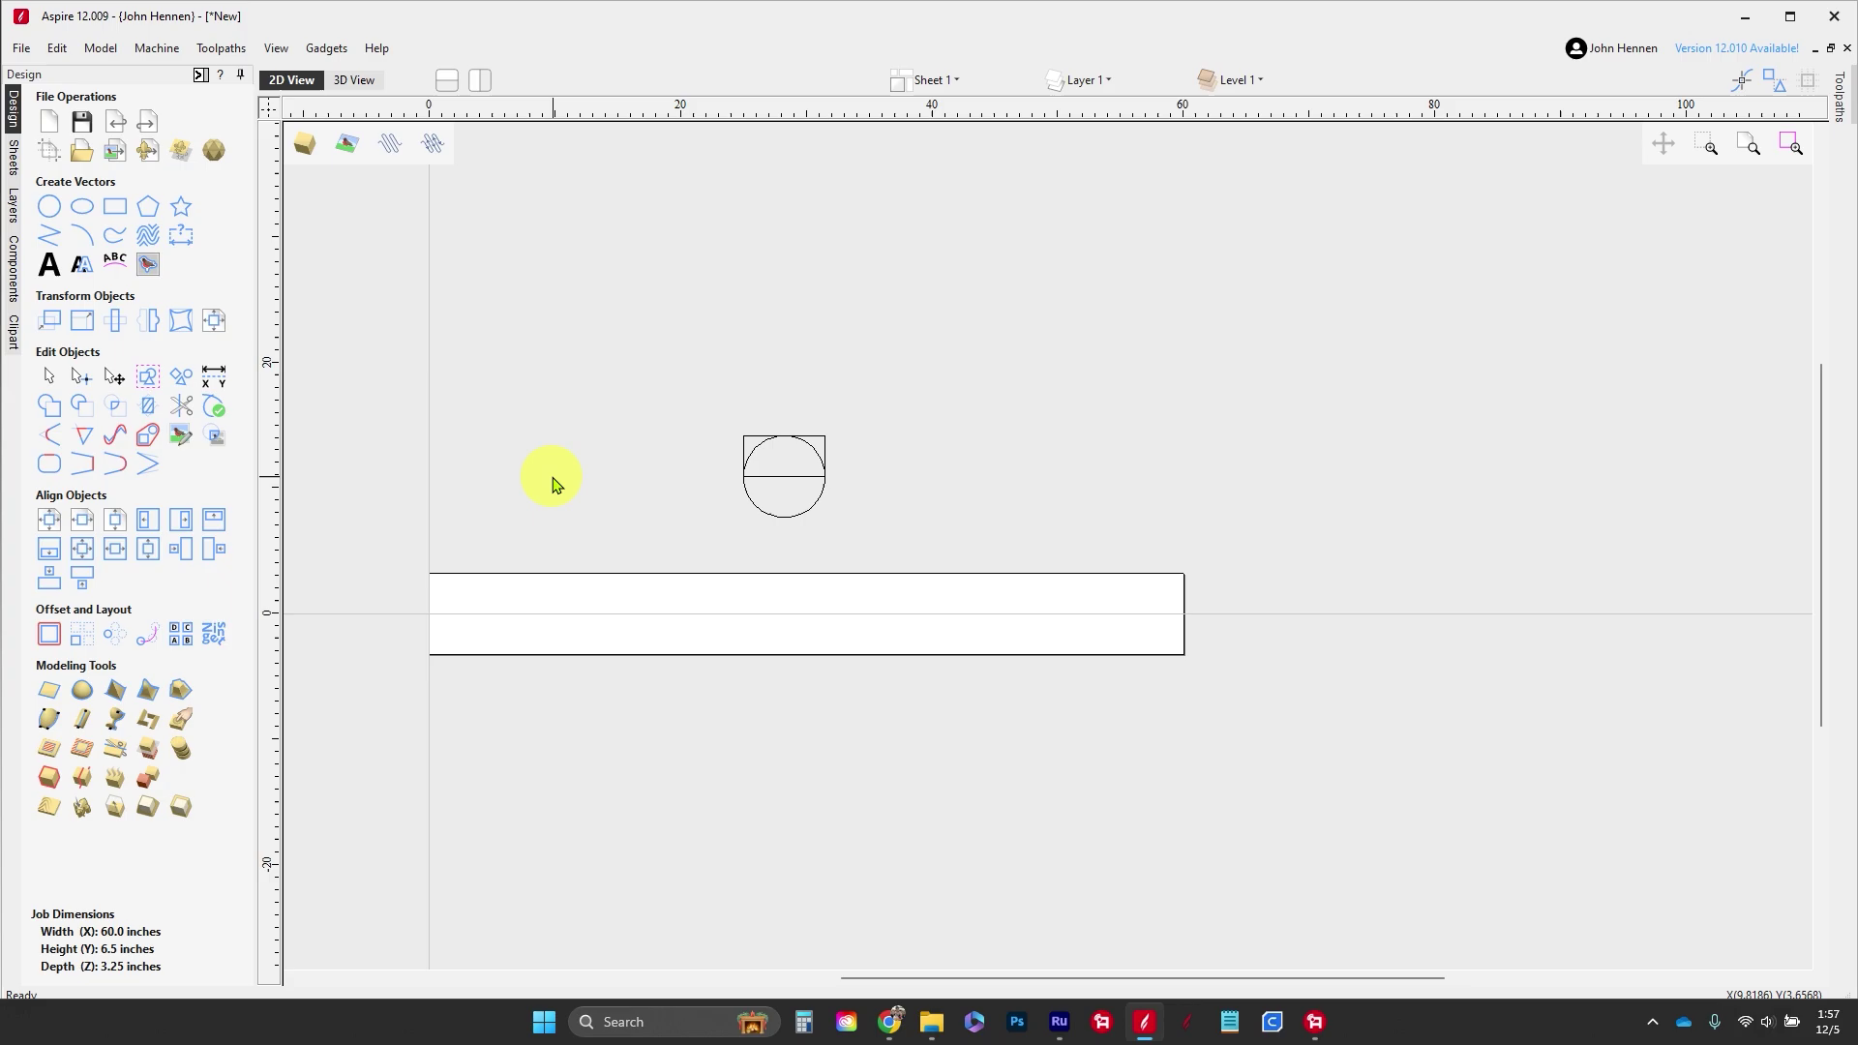
click(49, 235)
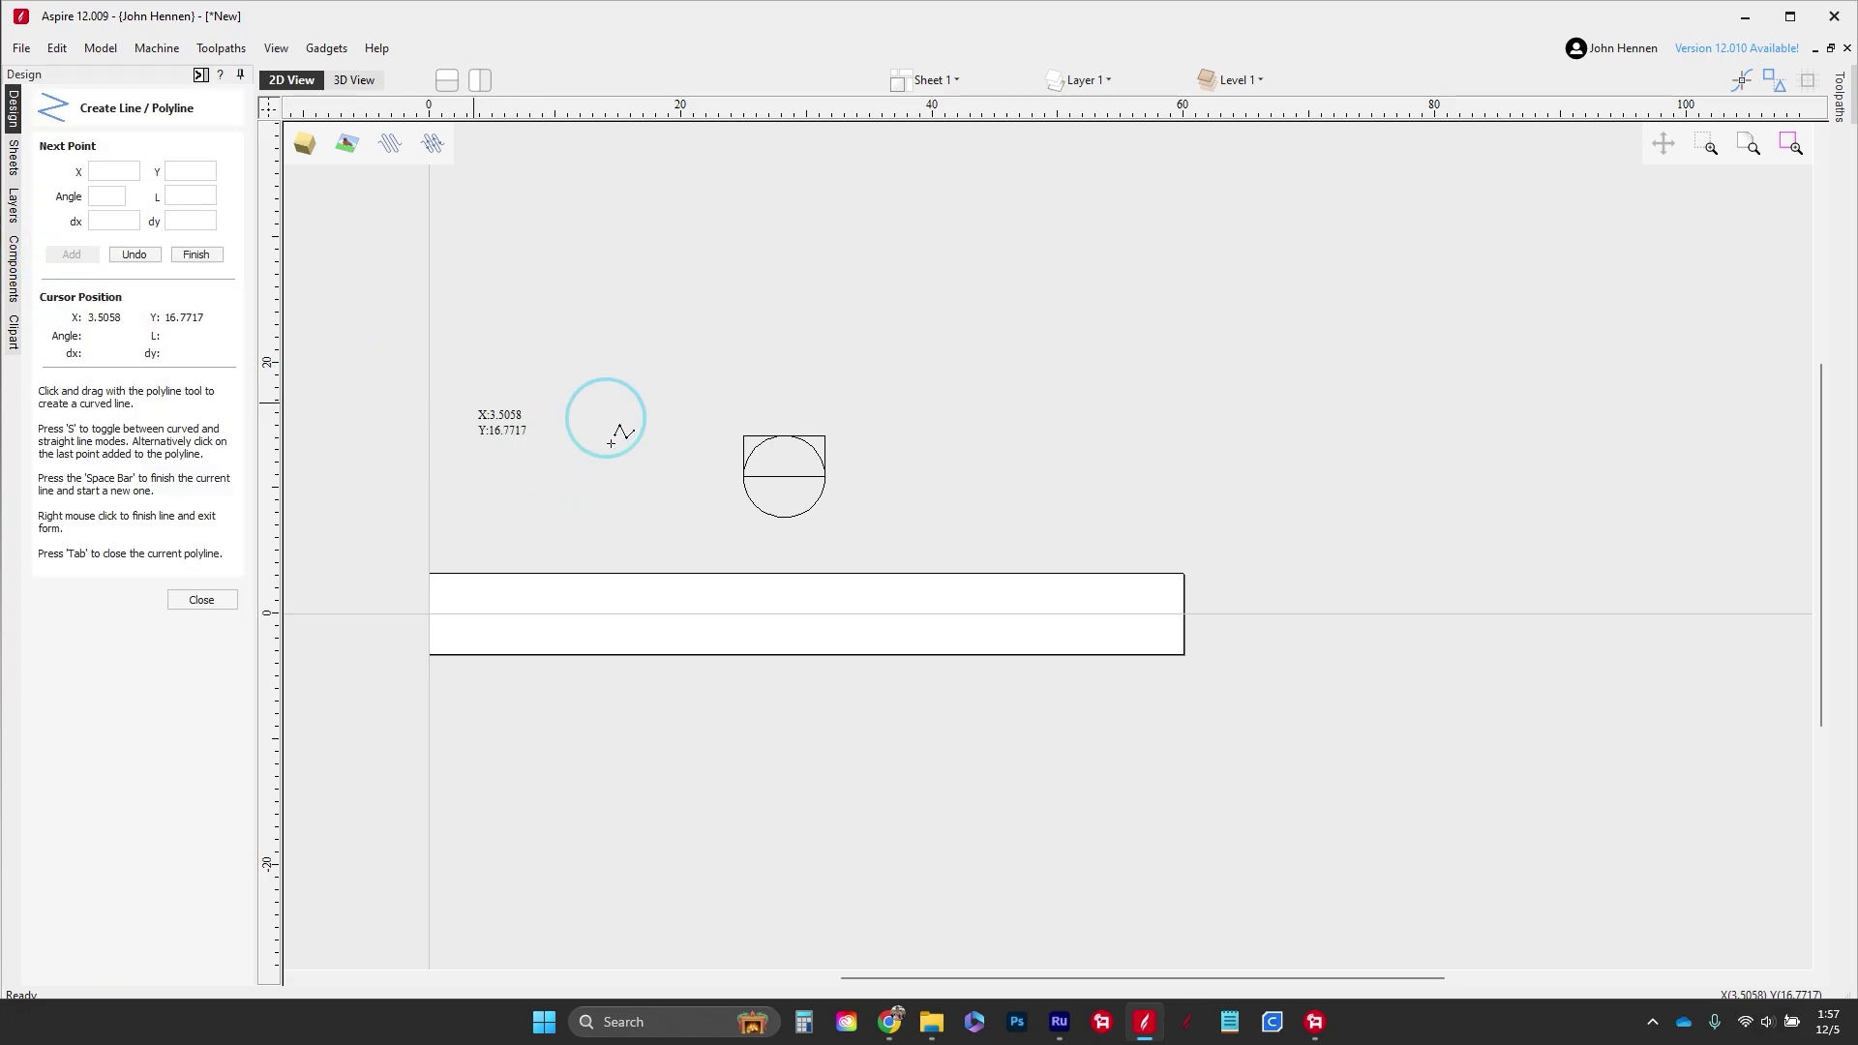
click(824, 435)
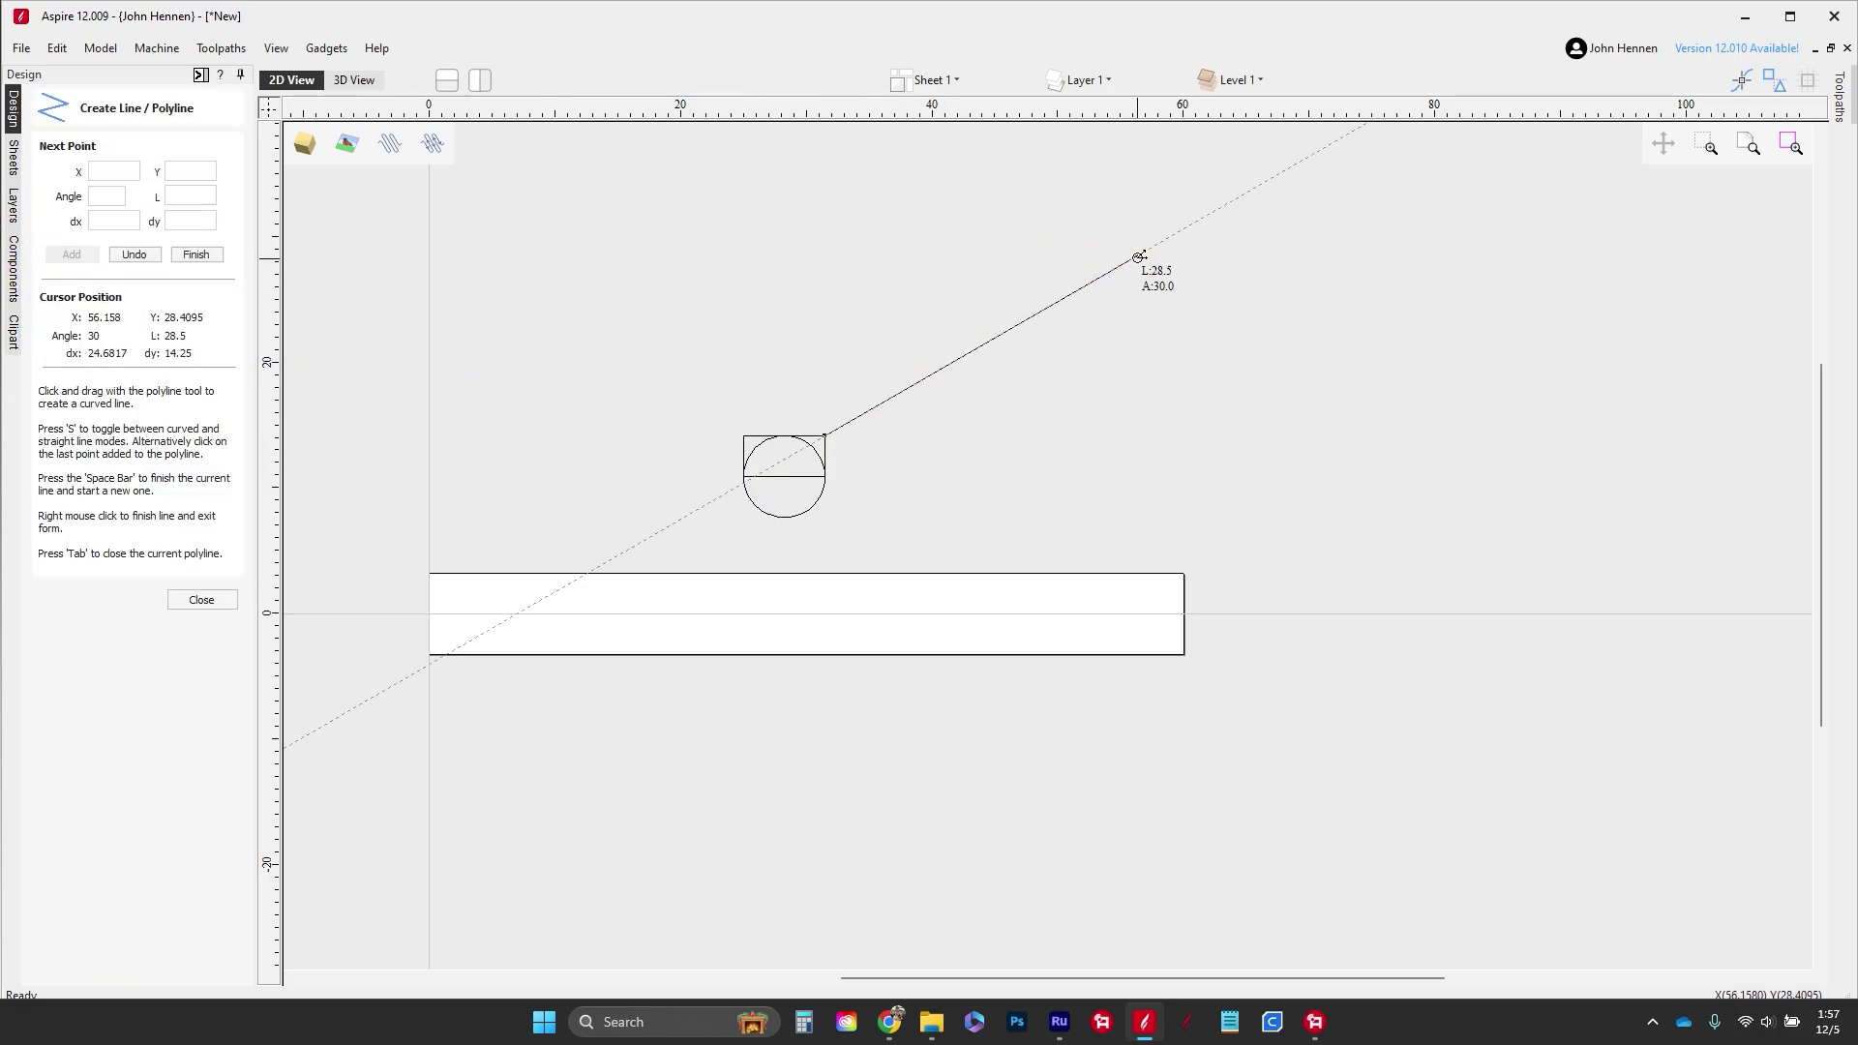
click(1140, 256)
right_click(1138, 256)
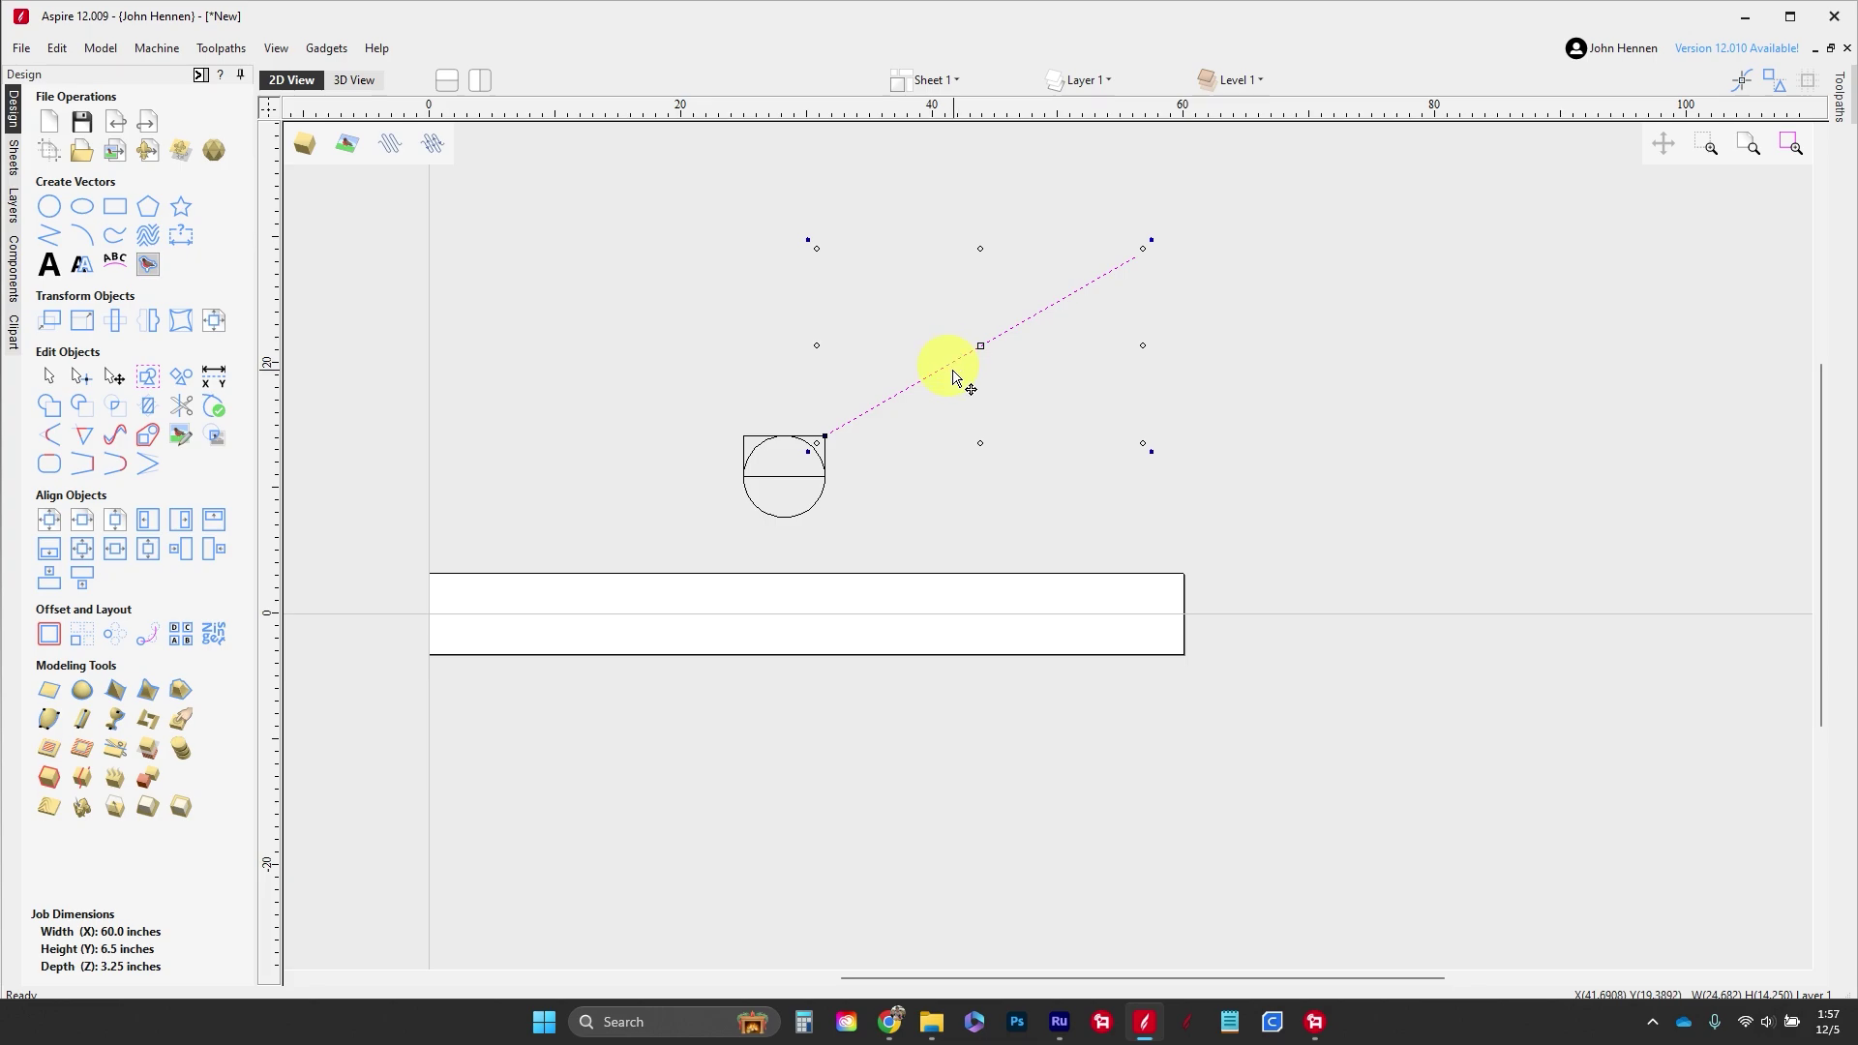
drag(953, 378, 738, 430)
click(324, 324)
Step: Connect the far ends of the three slanted lines with a polyline to close the box's back end
click(49, 235)
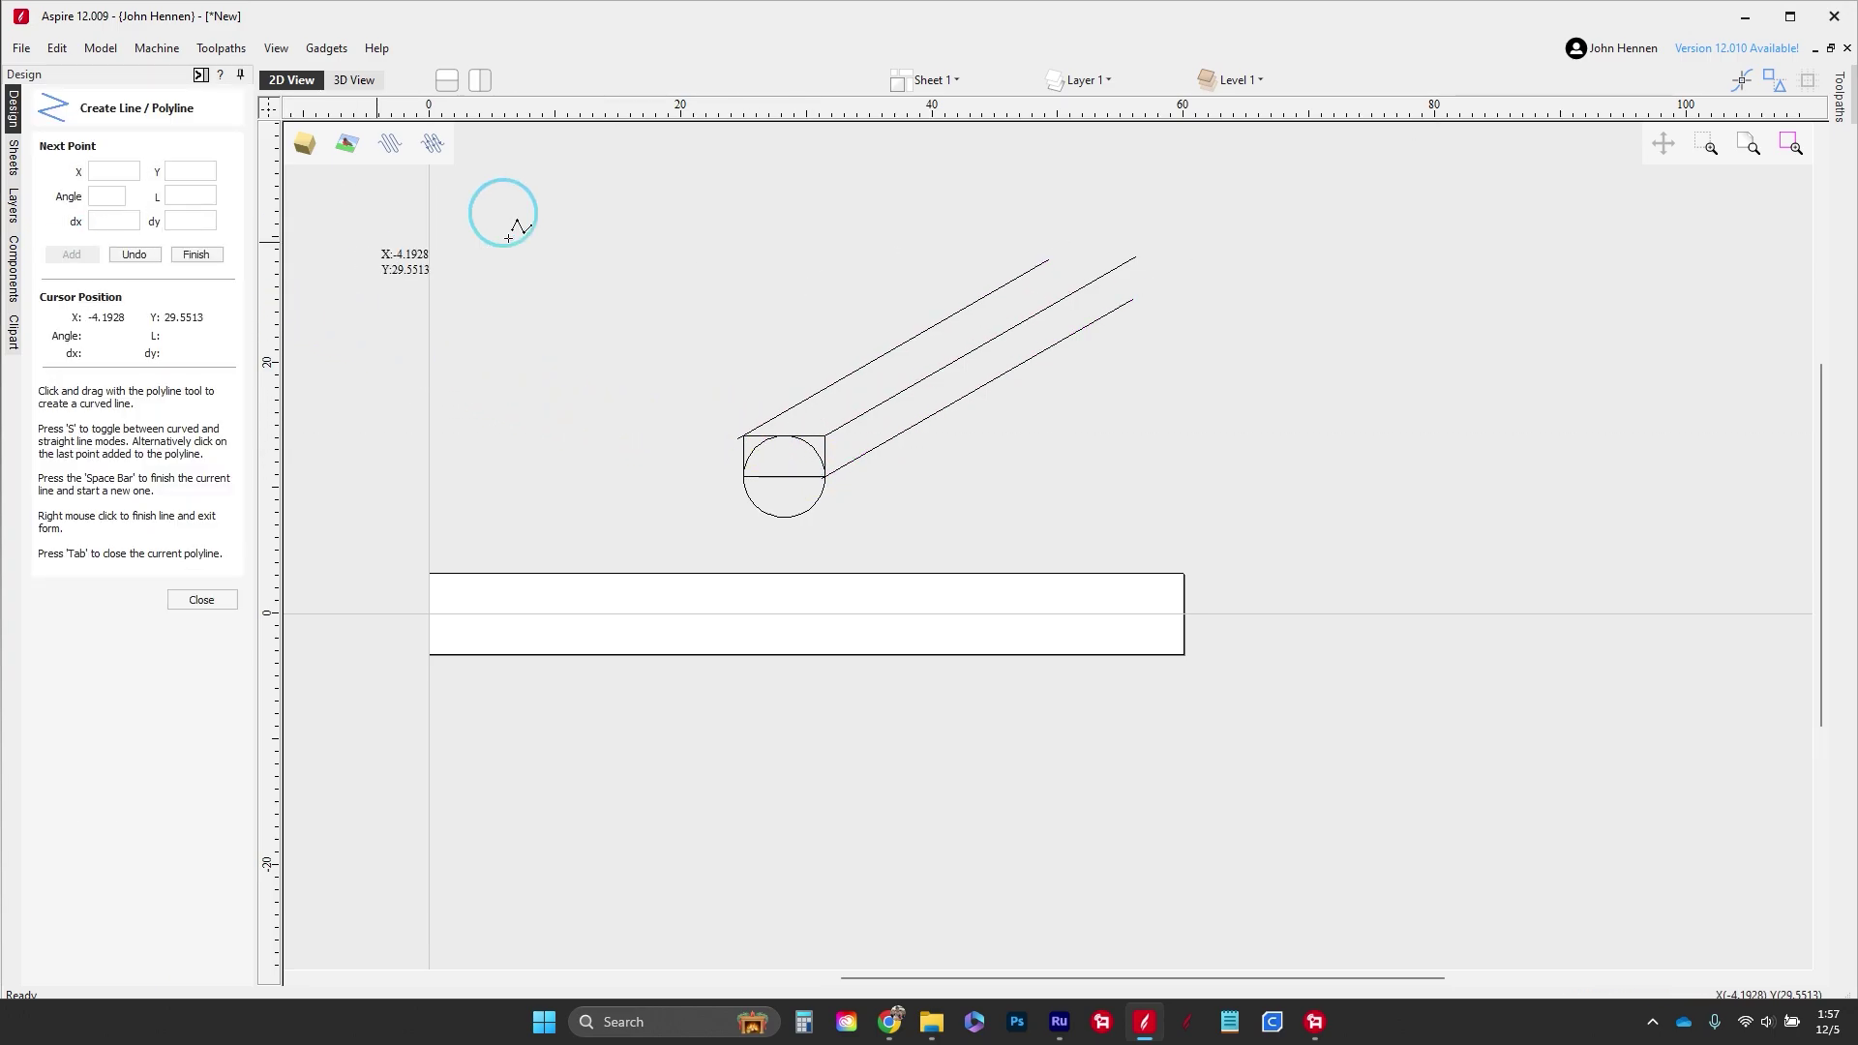
click(1048, 260)
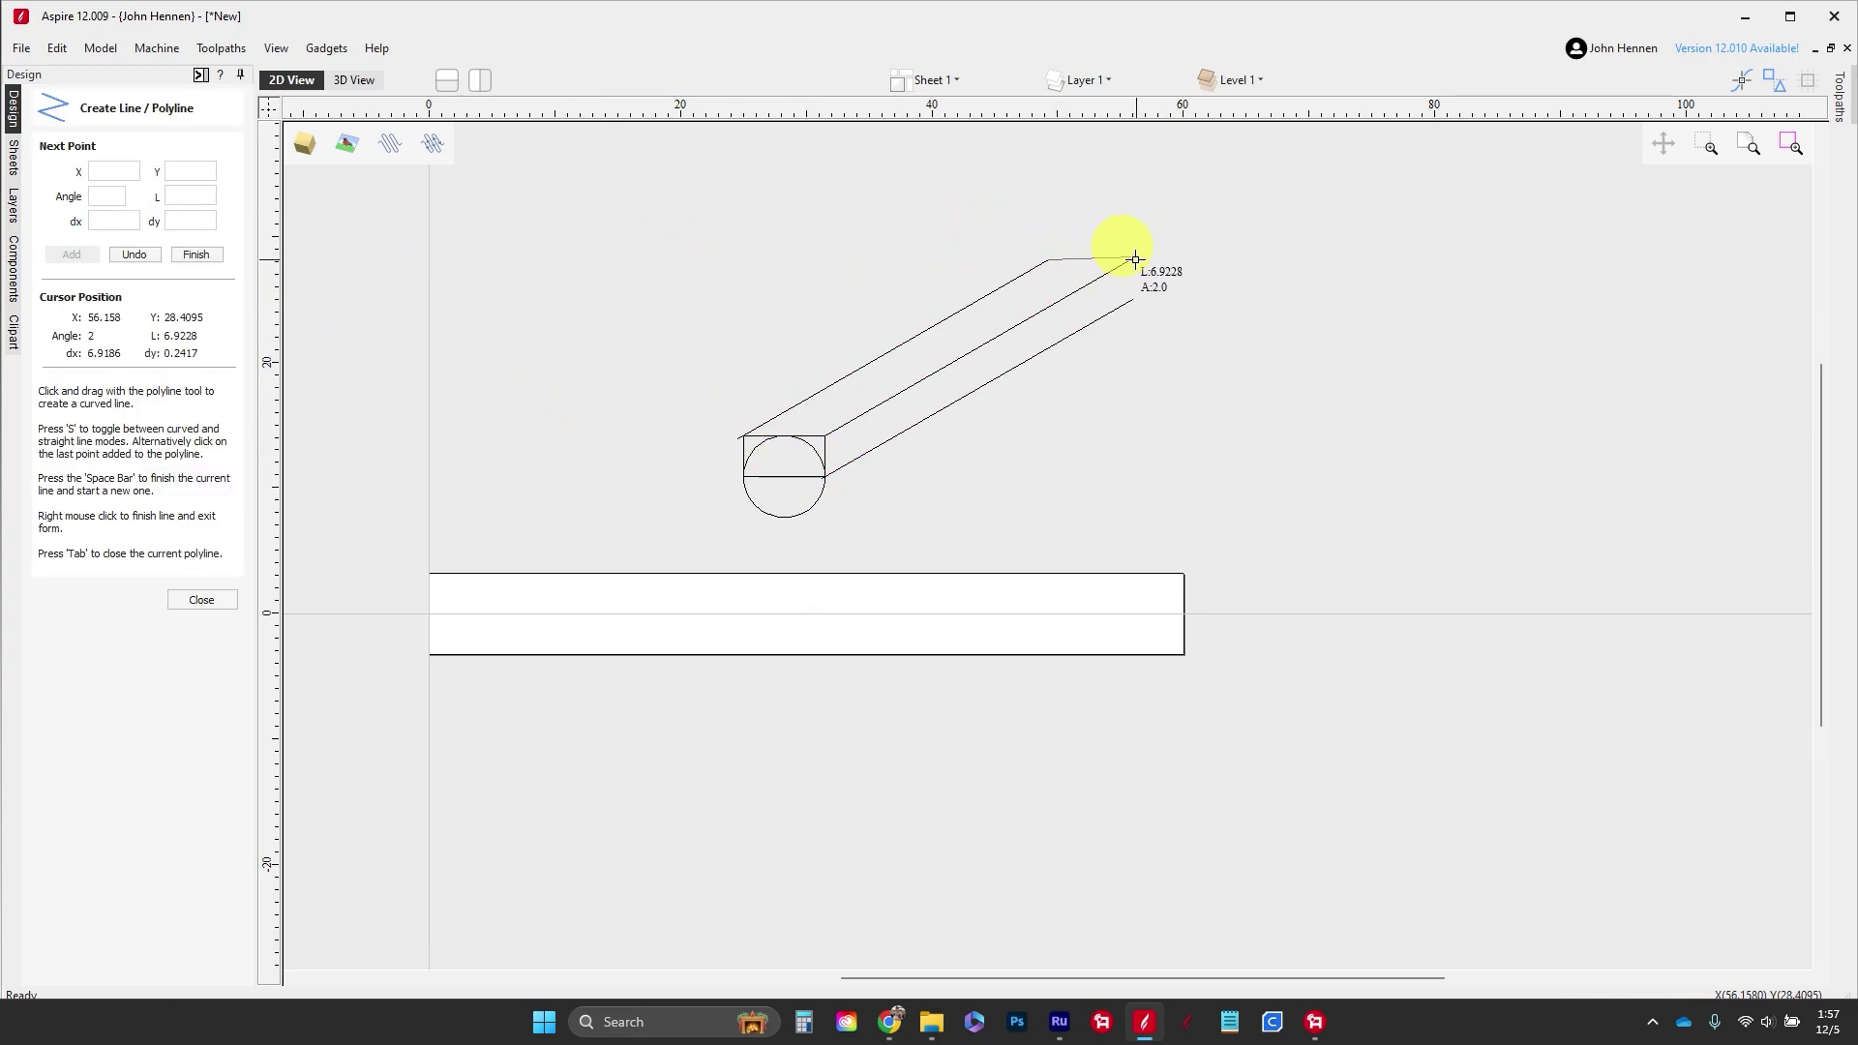
click(1135, 259)
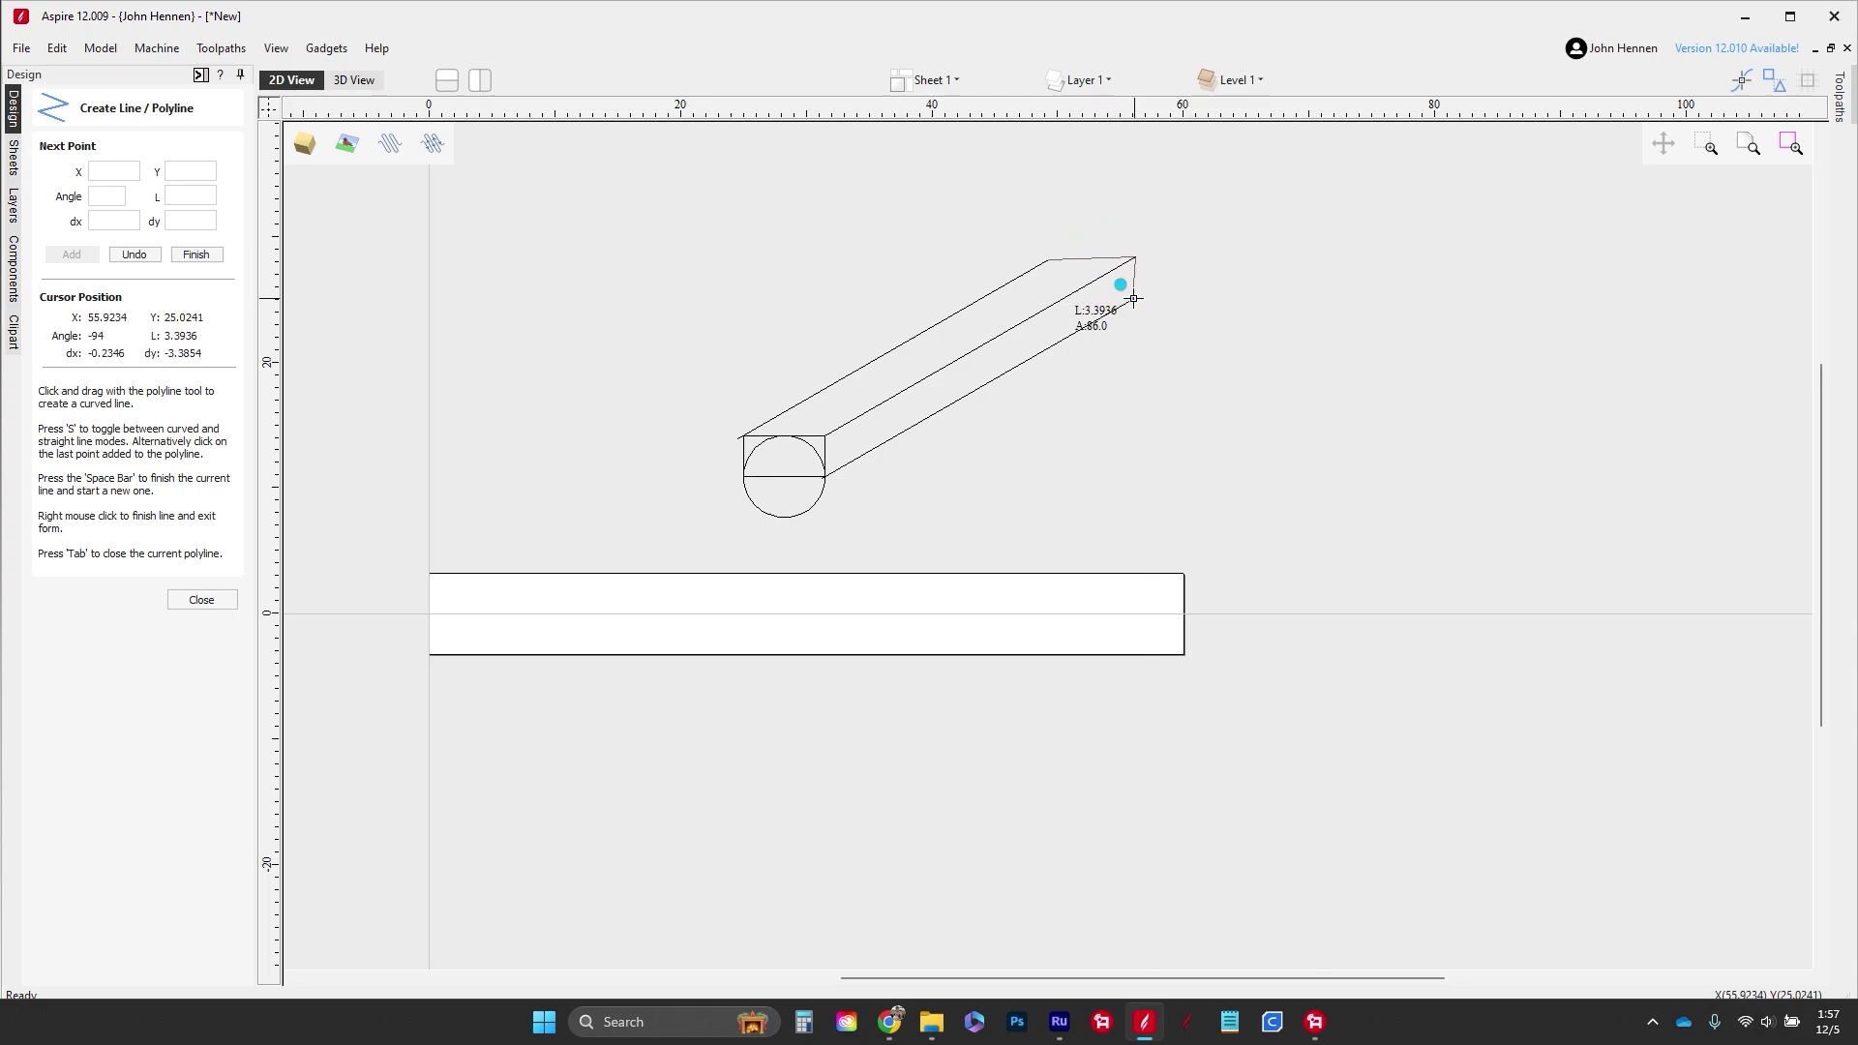
click(1134, 299)
right_click(1120, 291)
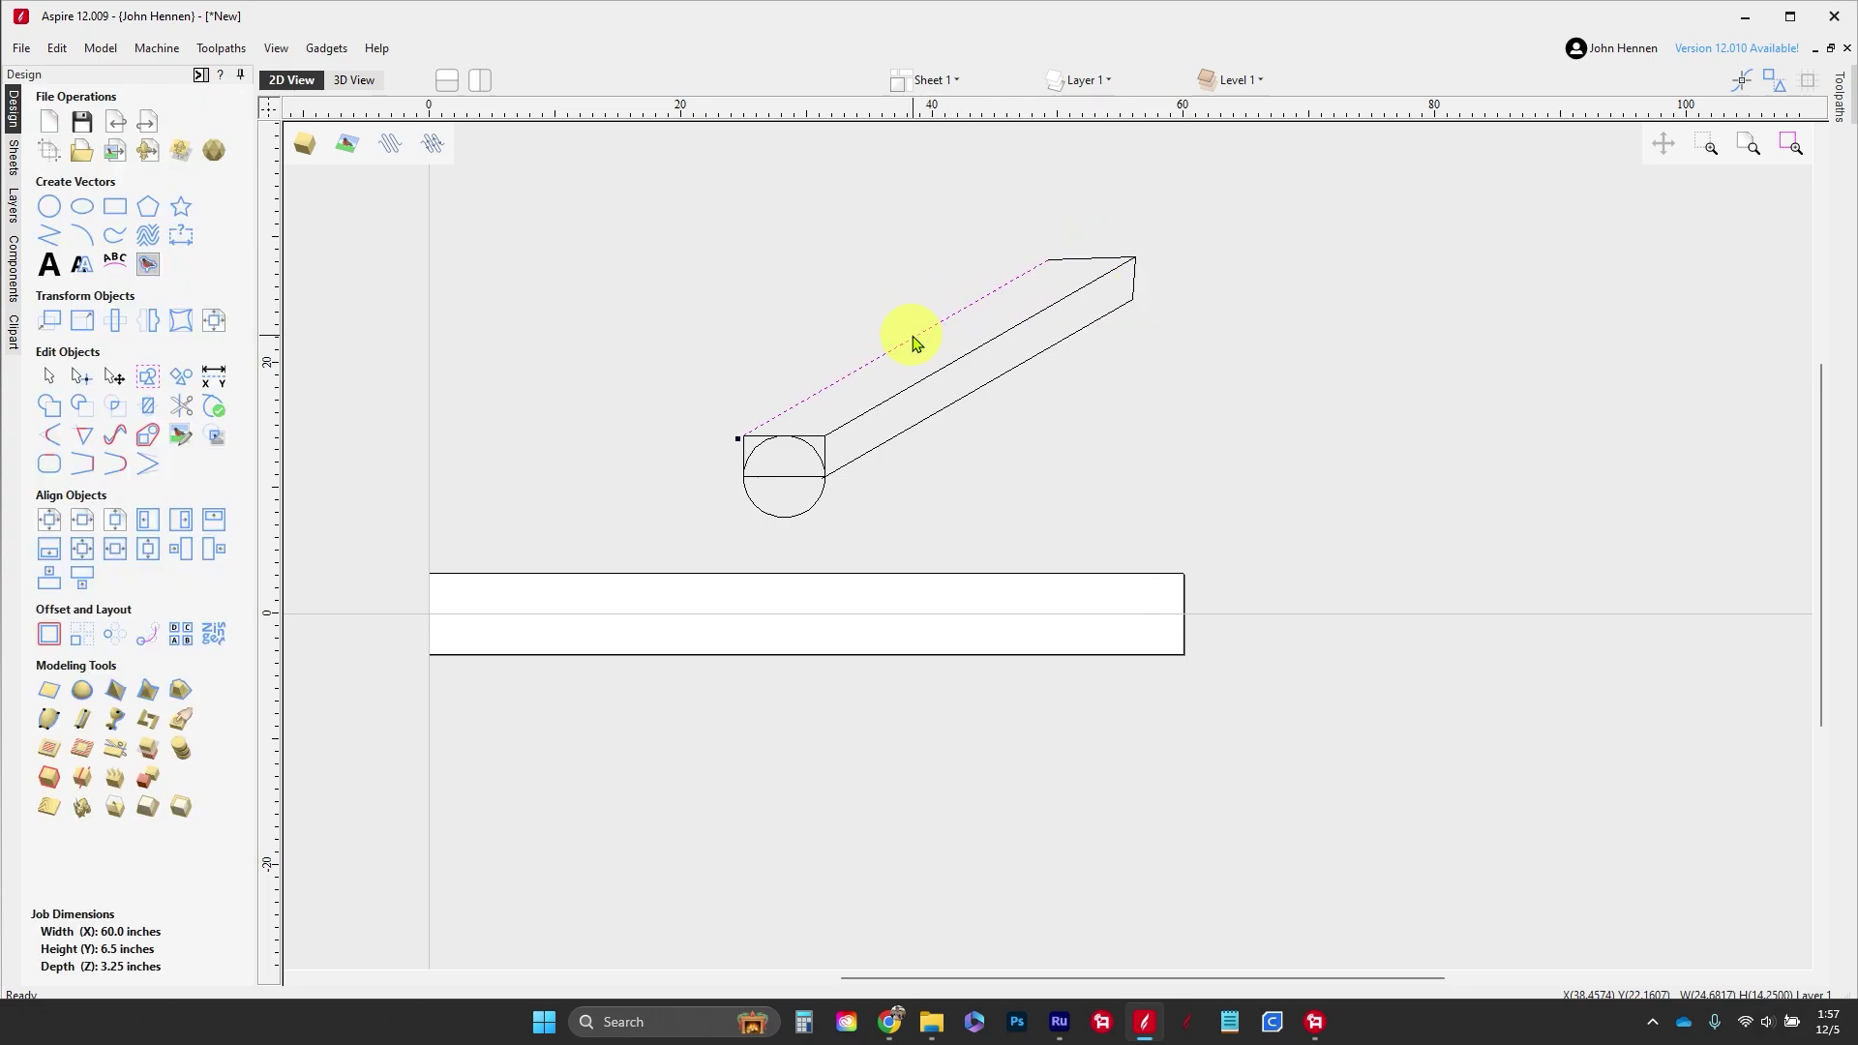
Step: Align the upper-left slanted line with the rectangle's corner and move the back polyline's start node onto that line's far end
scroll(738, 432, up, 5)
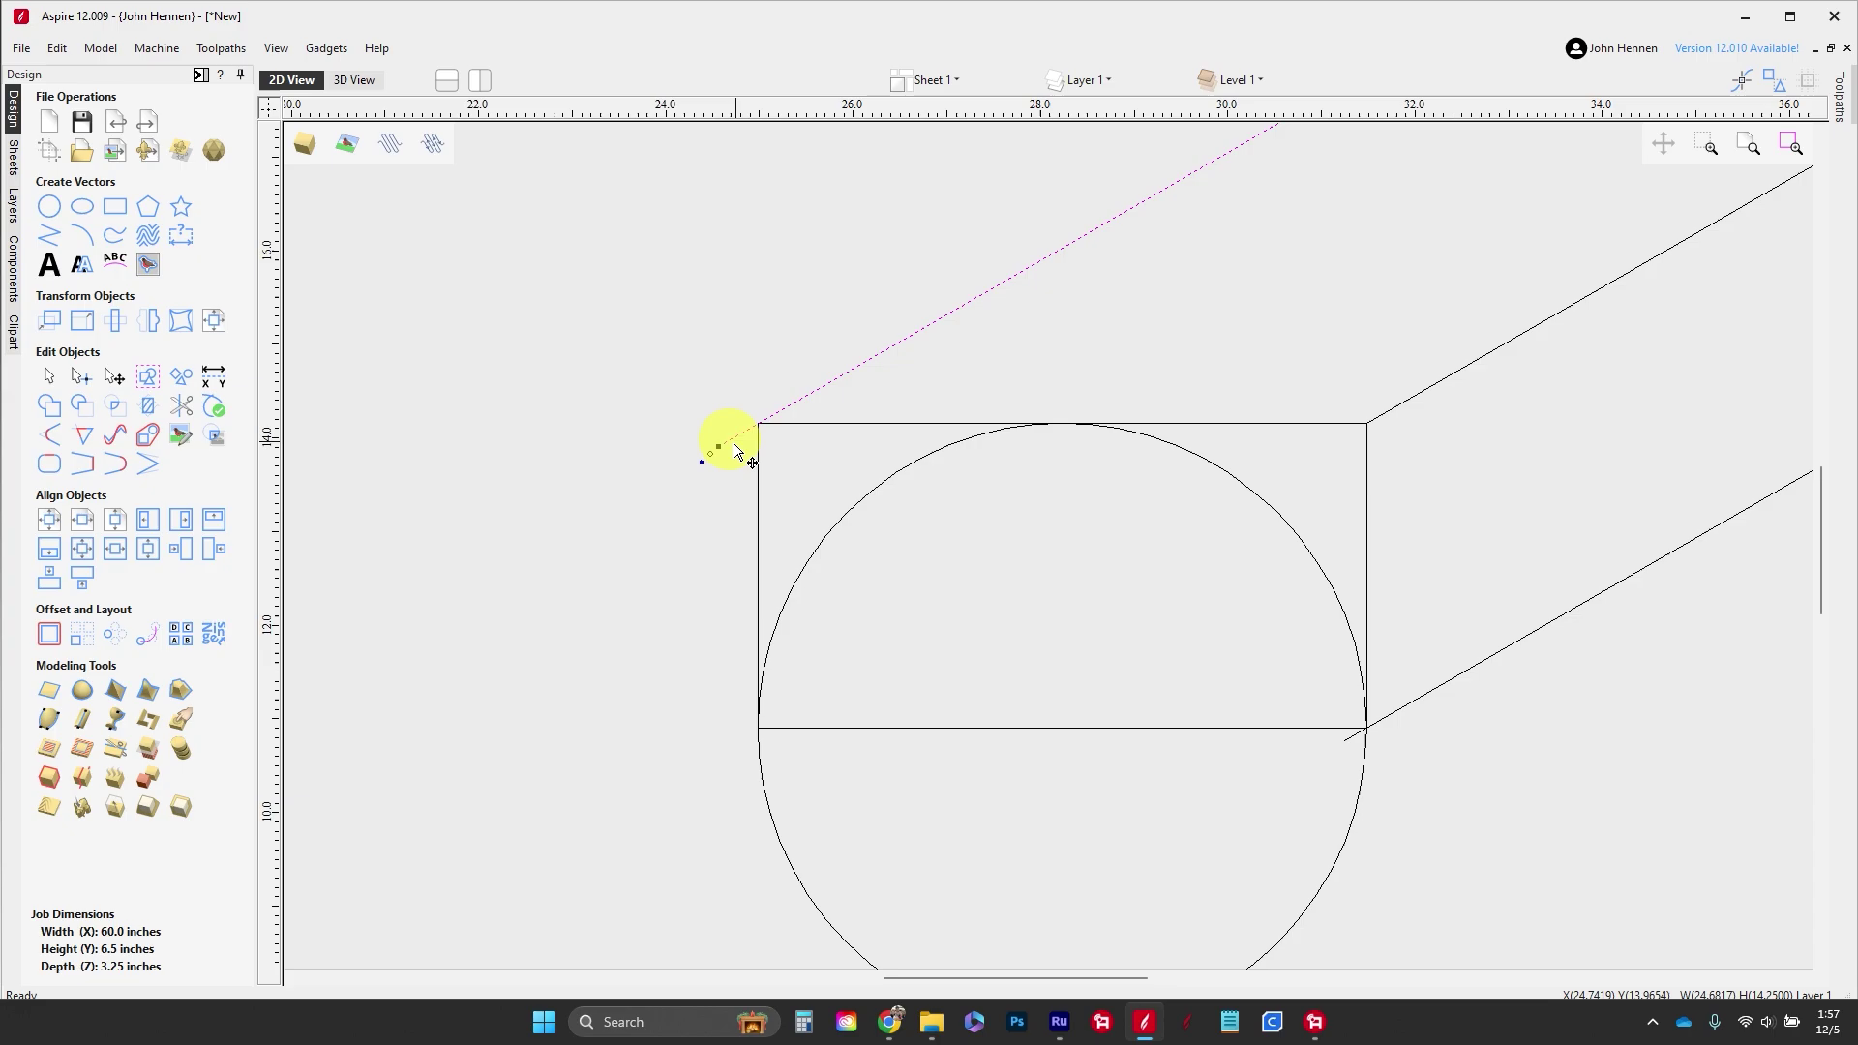
click(740, 416)
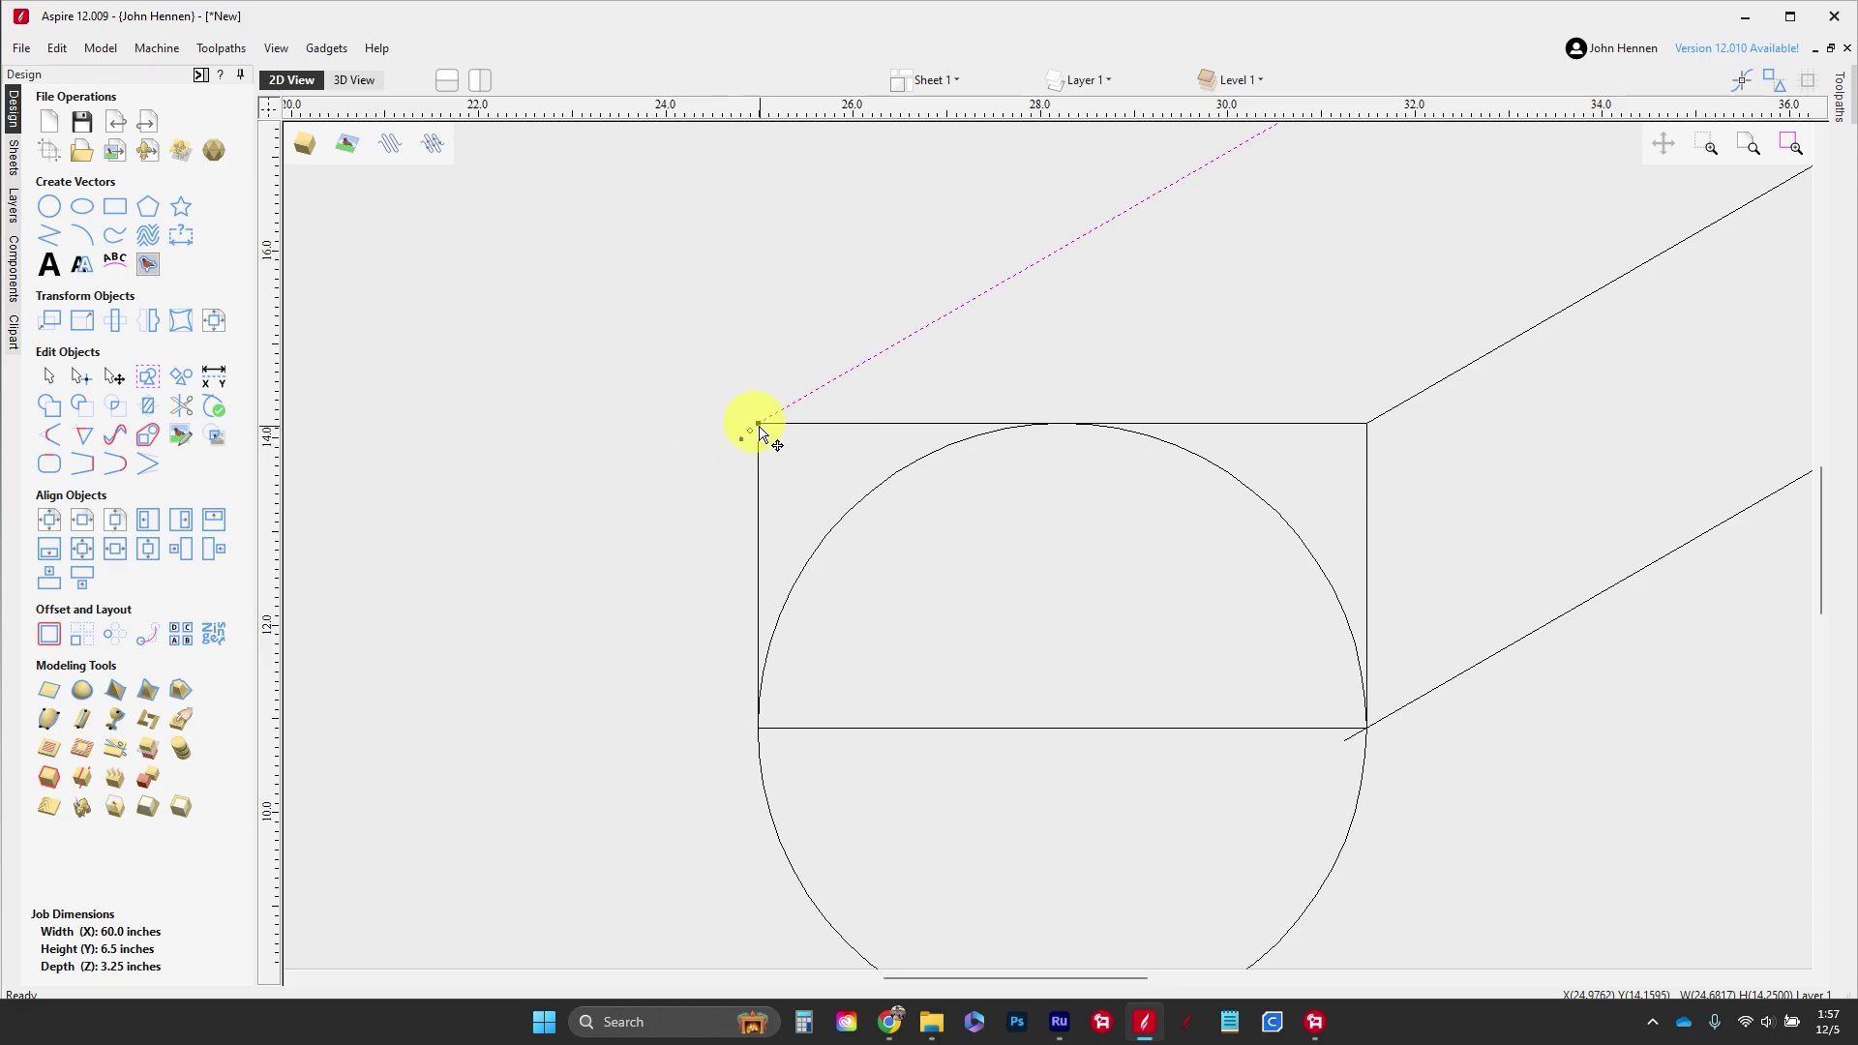
scroll(610, 614, down, 5)
scroll(1129, 261, up, 2)
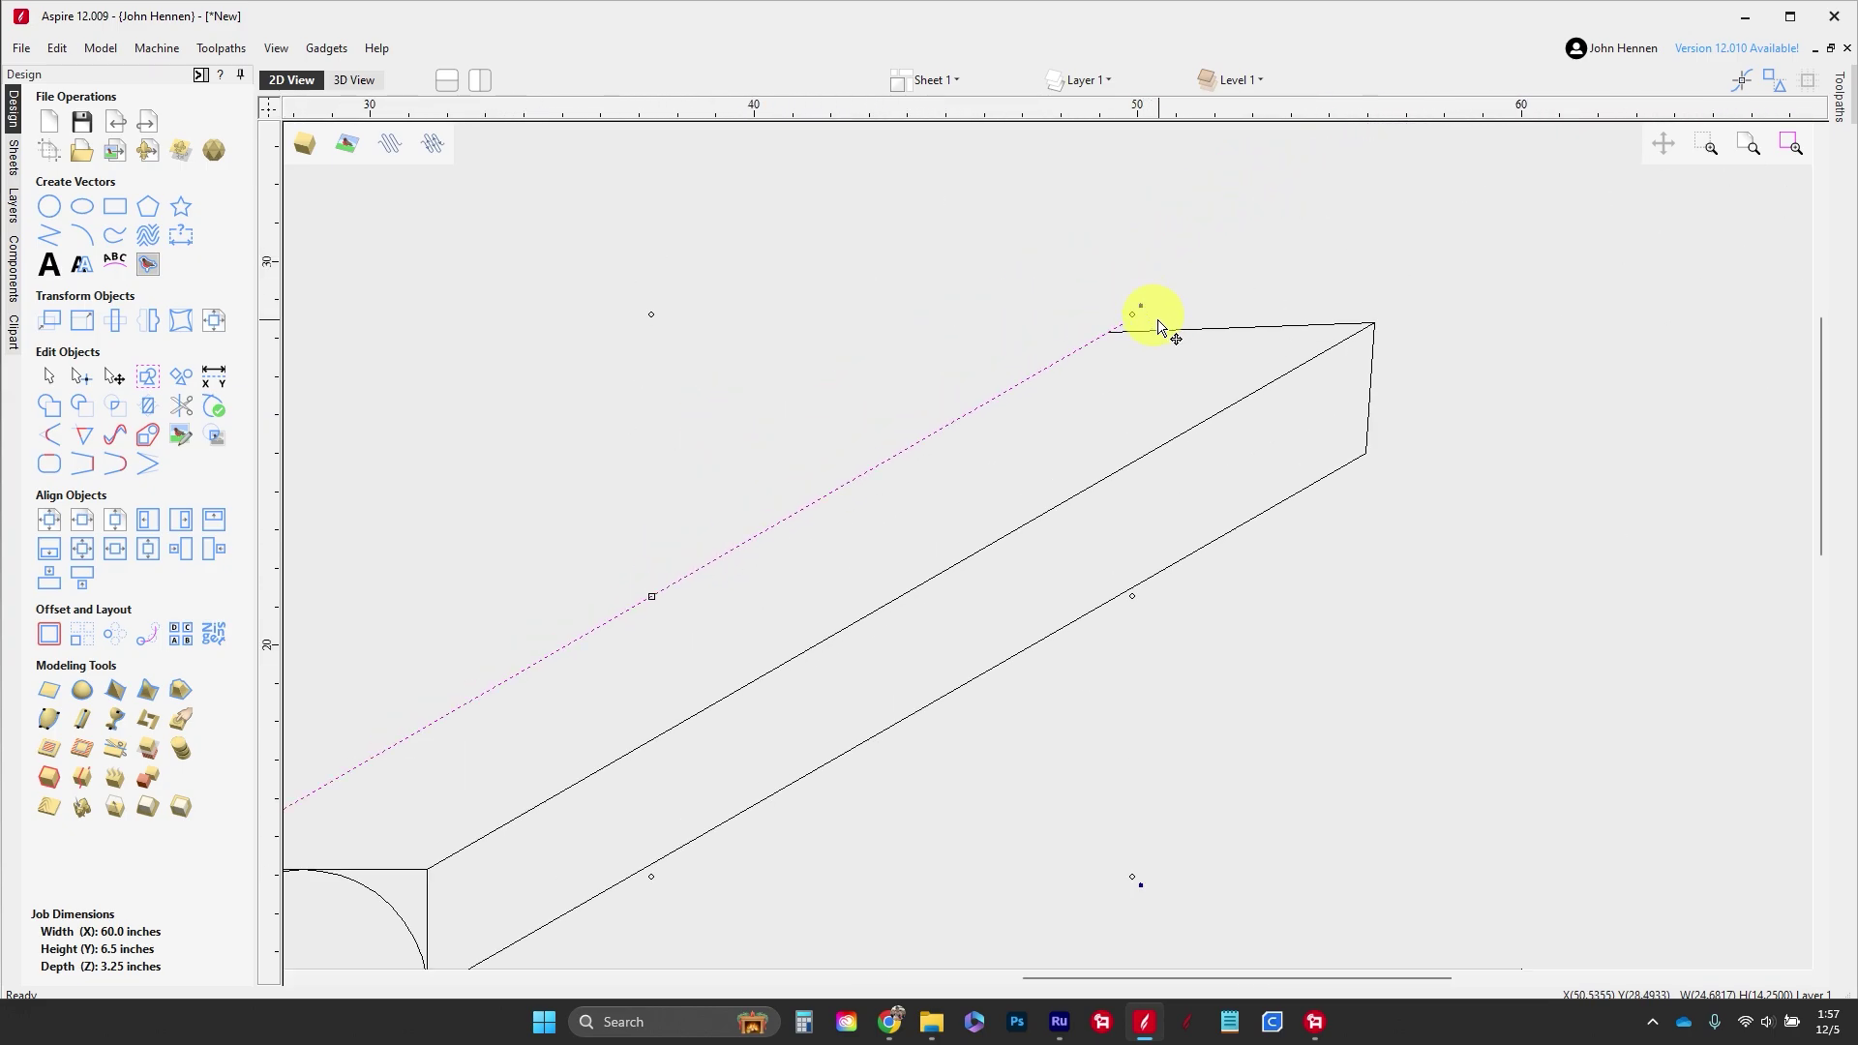
double_click(1165, 332)
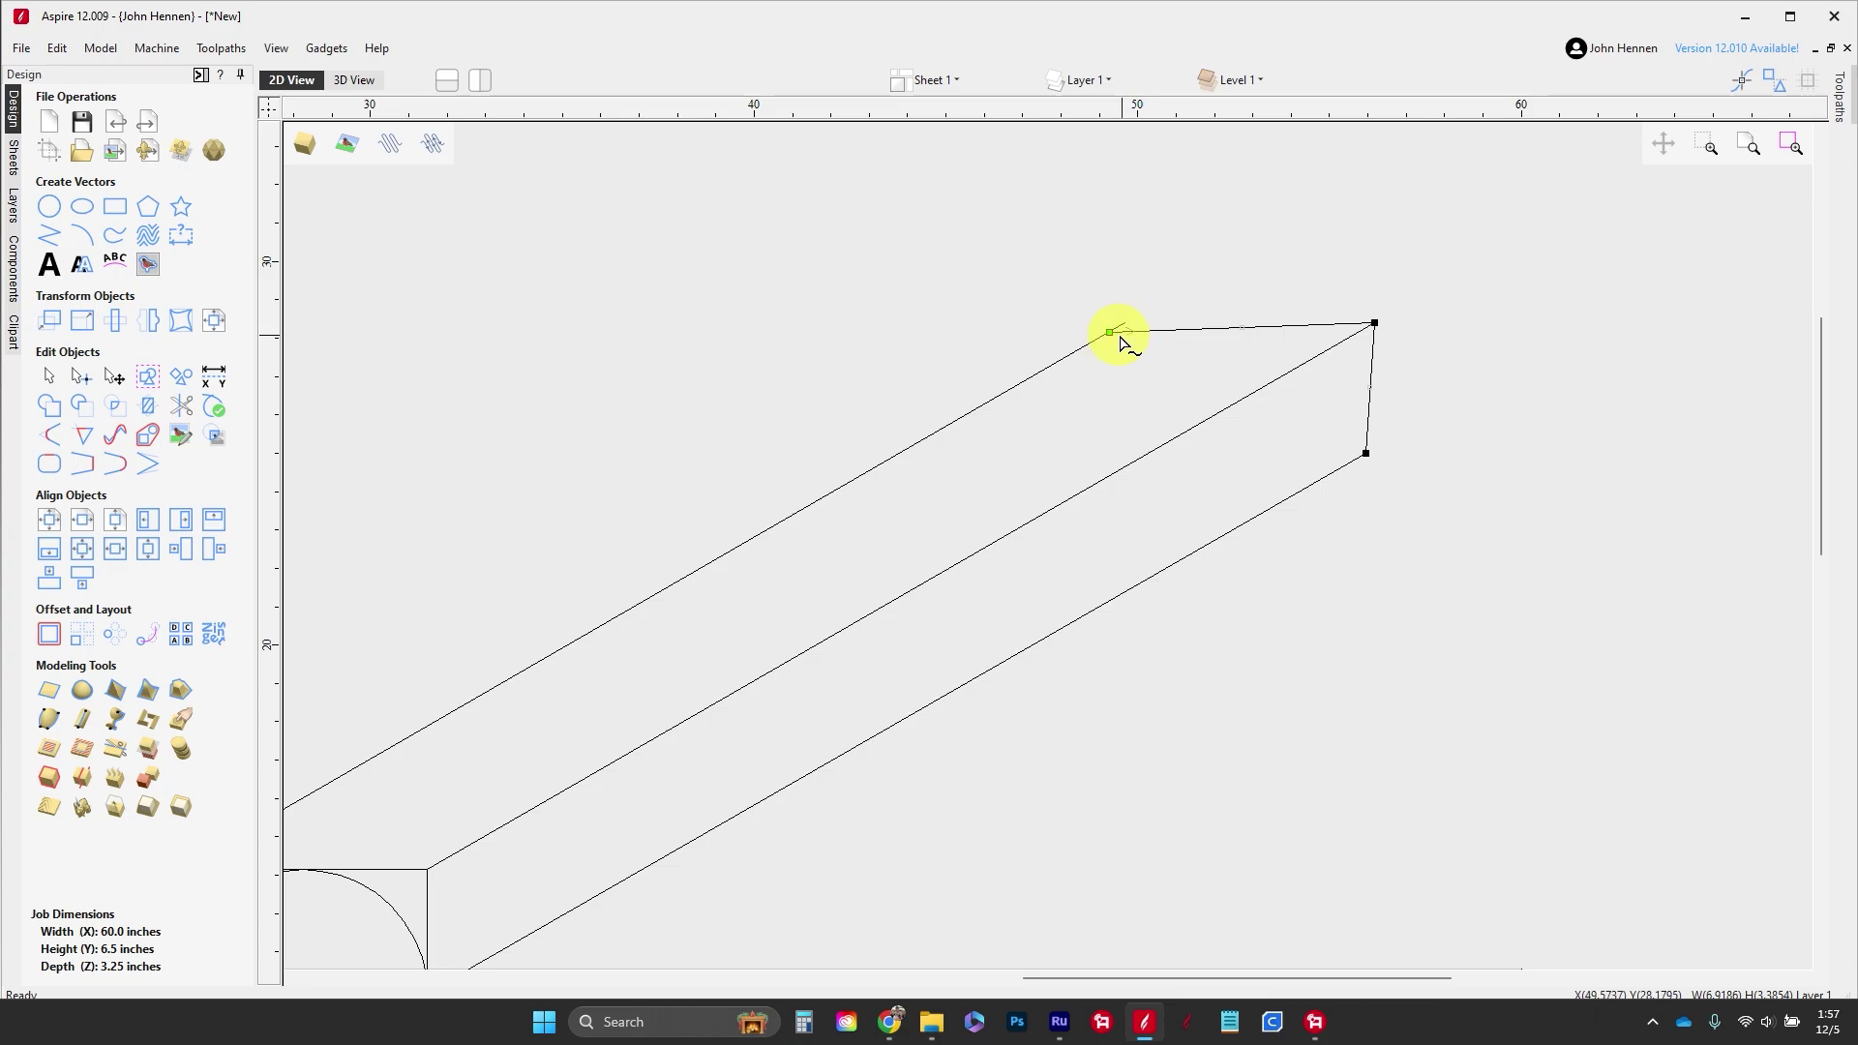
scroll(942, 290, down, 3)
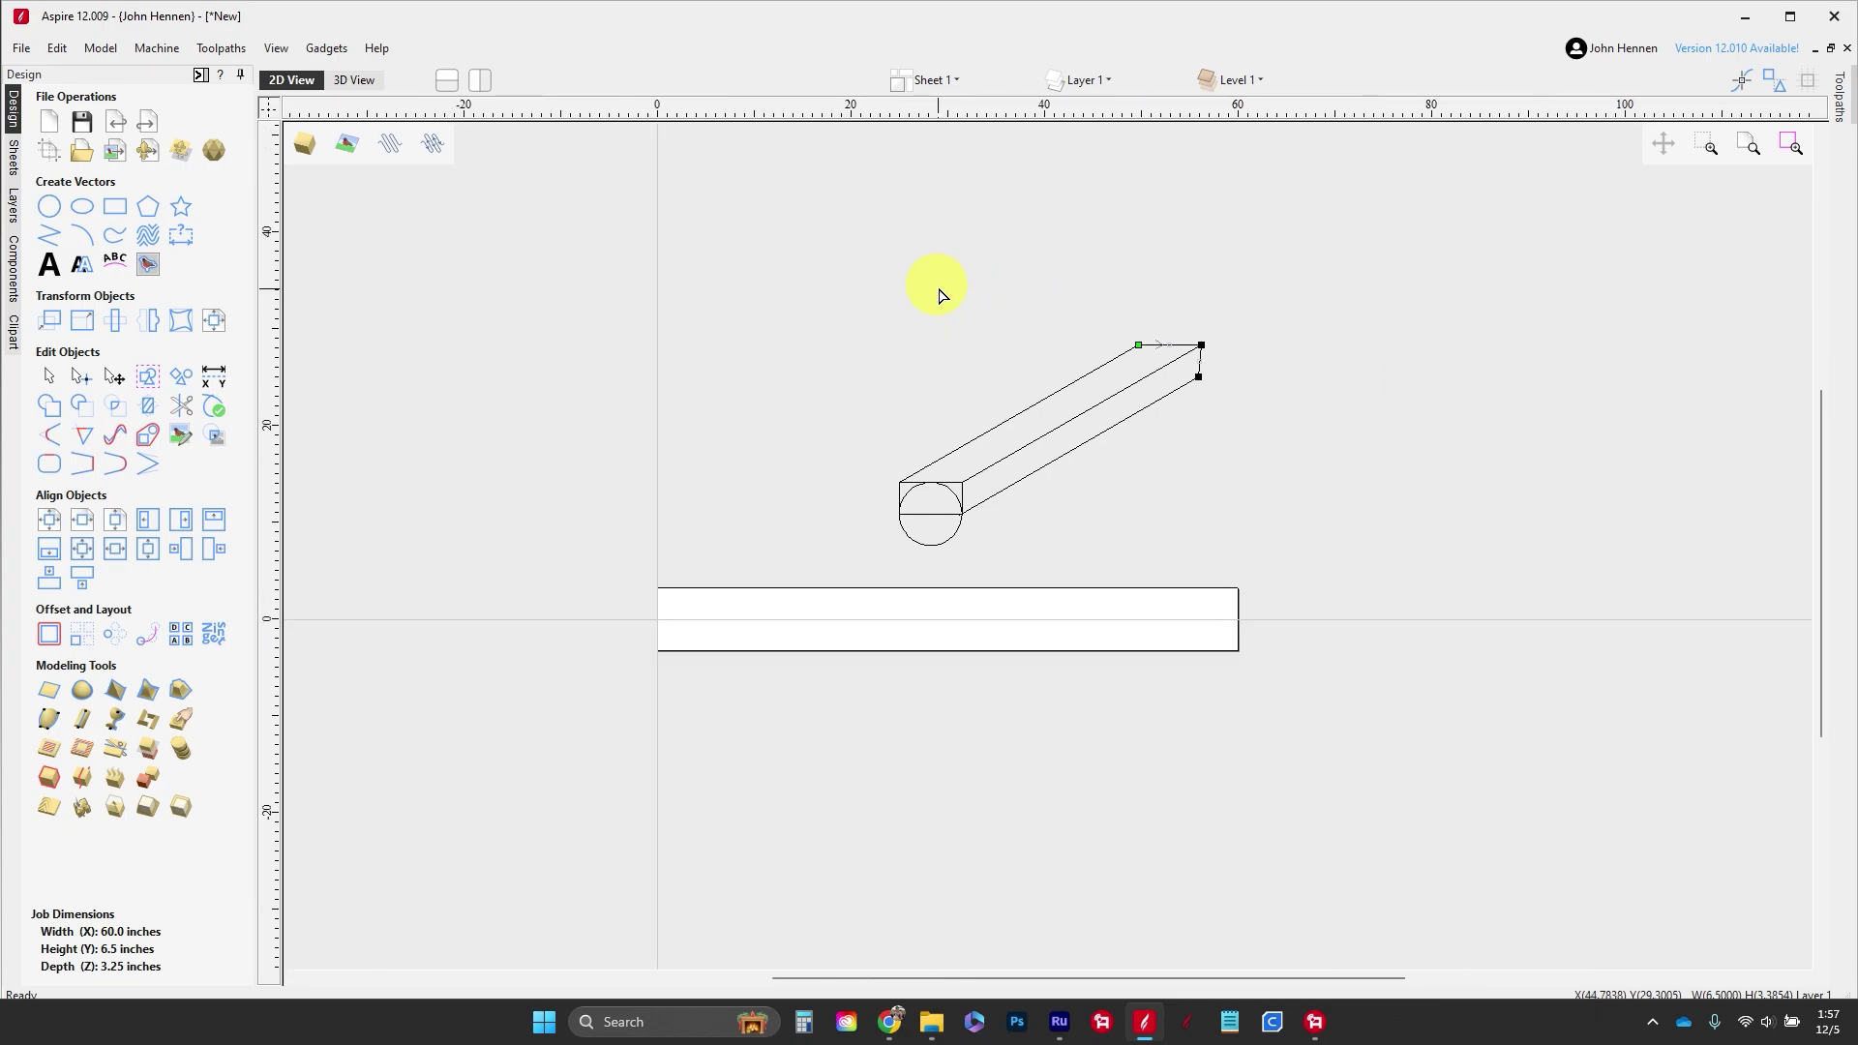
scroll(1006, 551, up, 2)
scroll(1007, 551, up, 2)
click(850, 559)
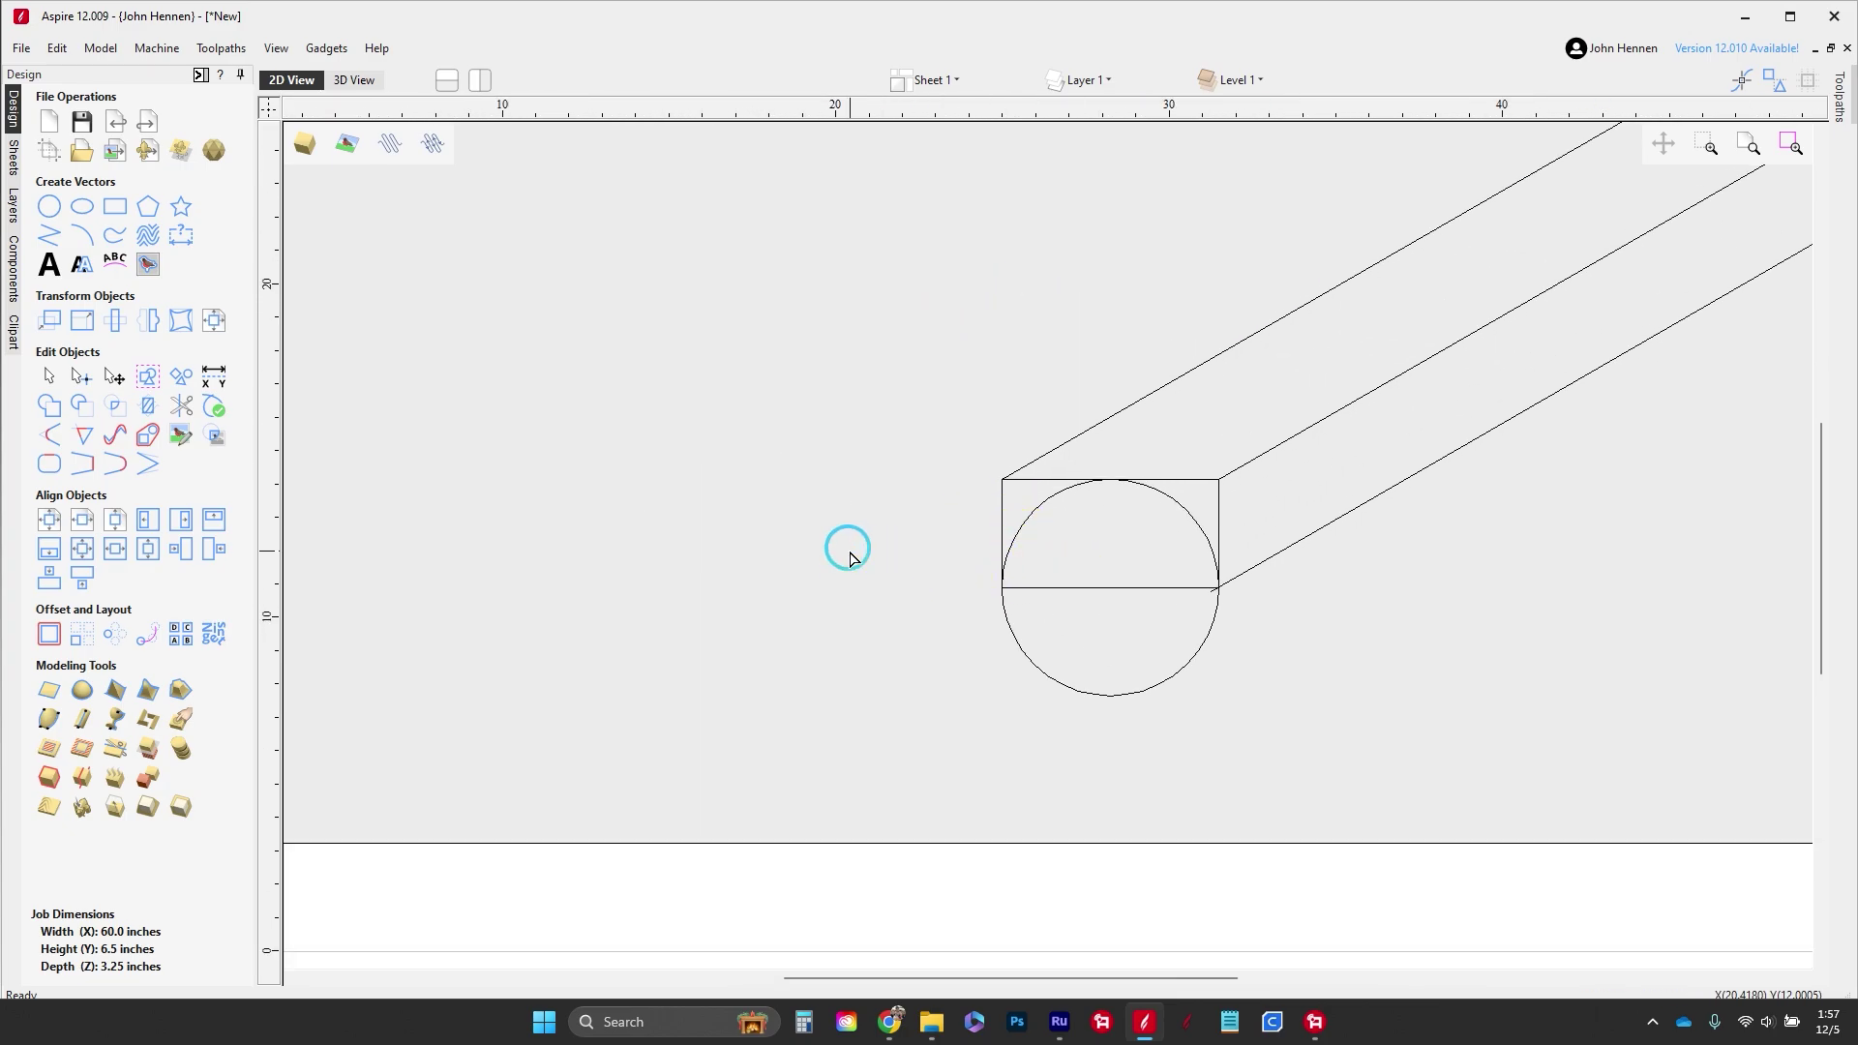
Step: Examine the rectangle's nodes and edge midpoints in relation to the circle's centre and top
click(1103, 588)
click(1106, 588)
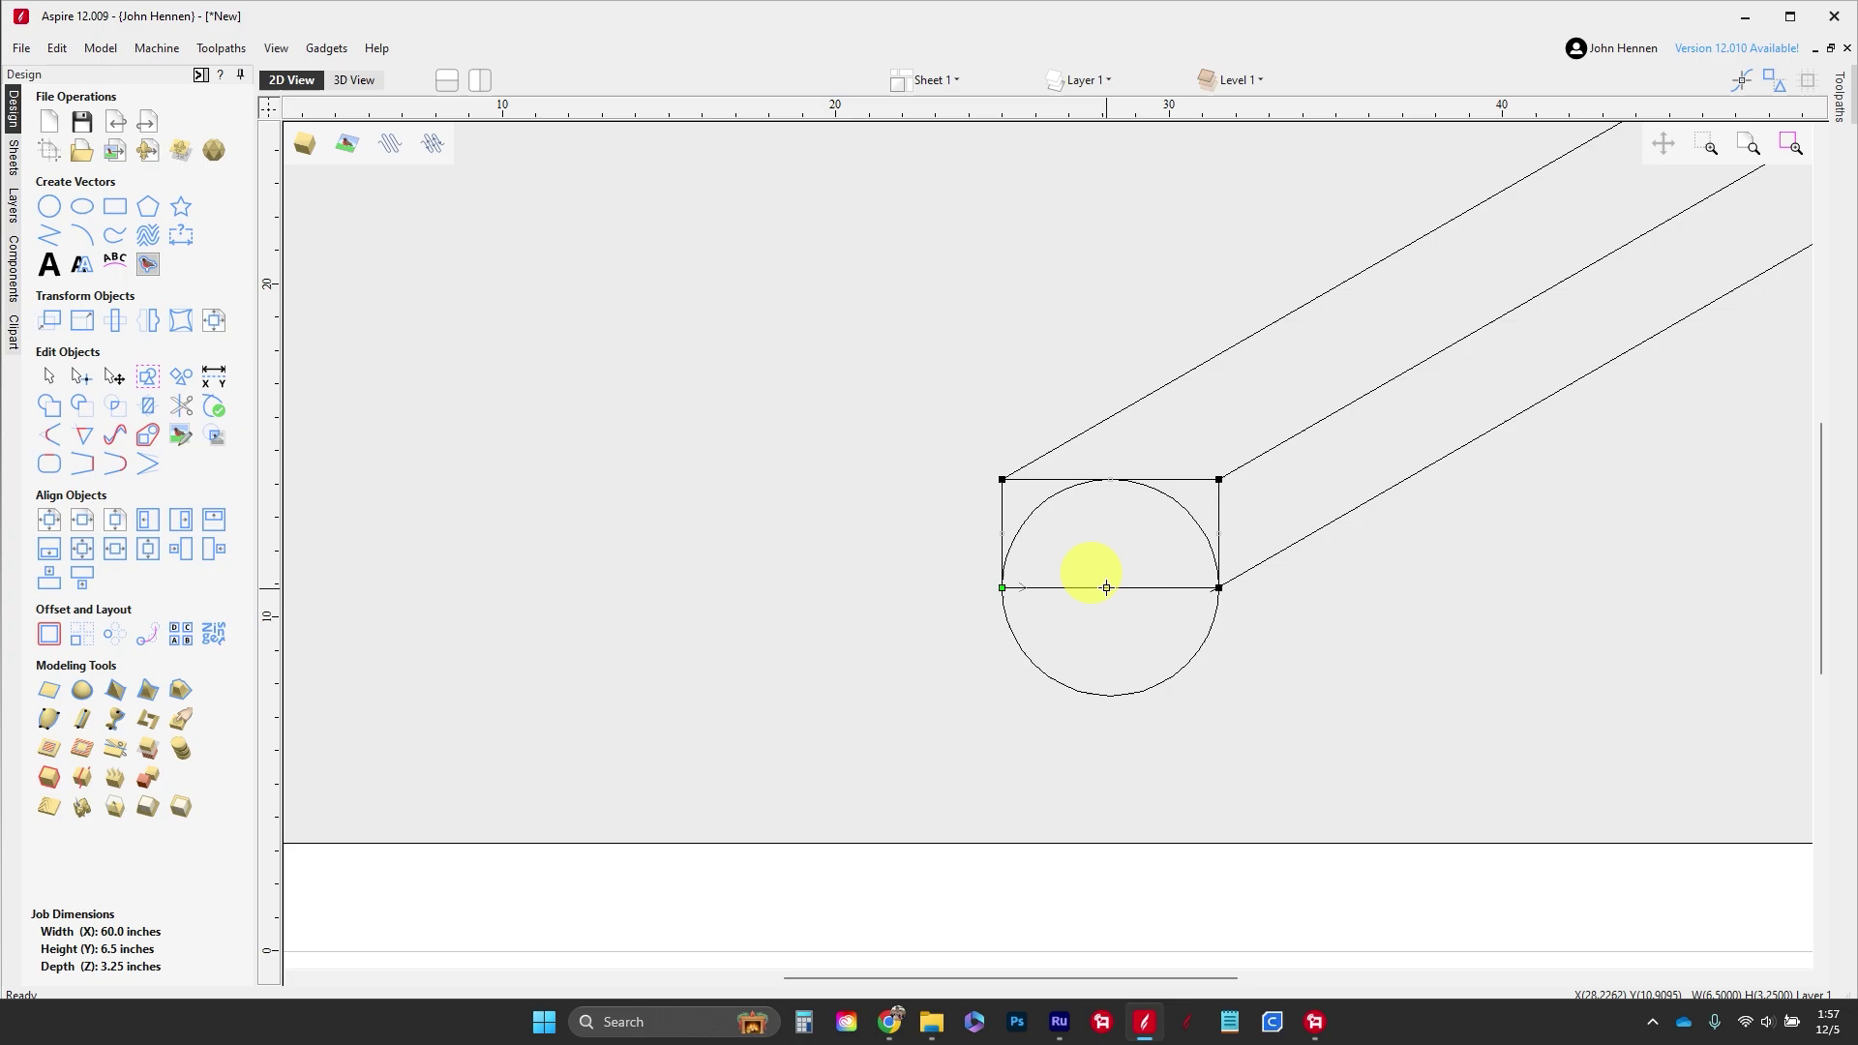
click(1218, 479)
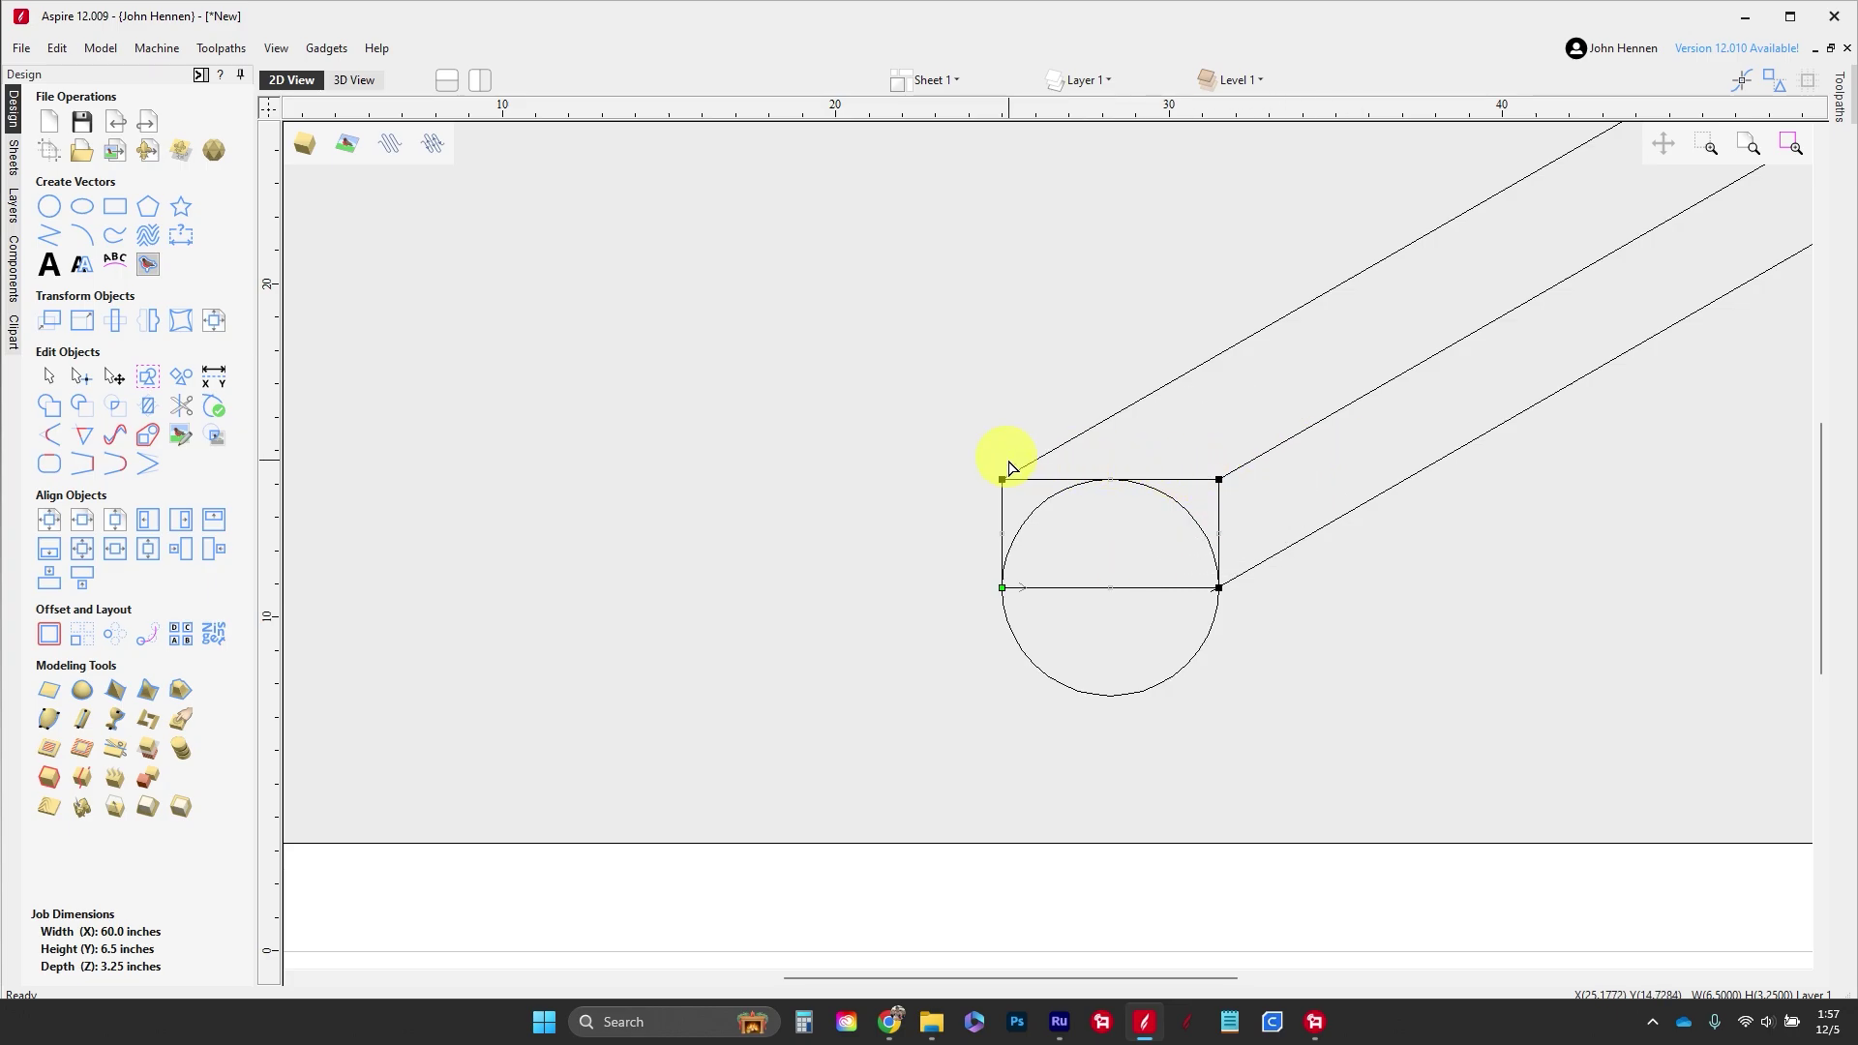
click(1110, 481)
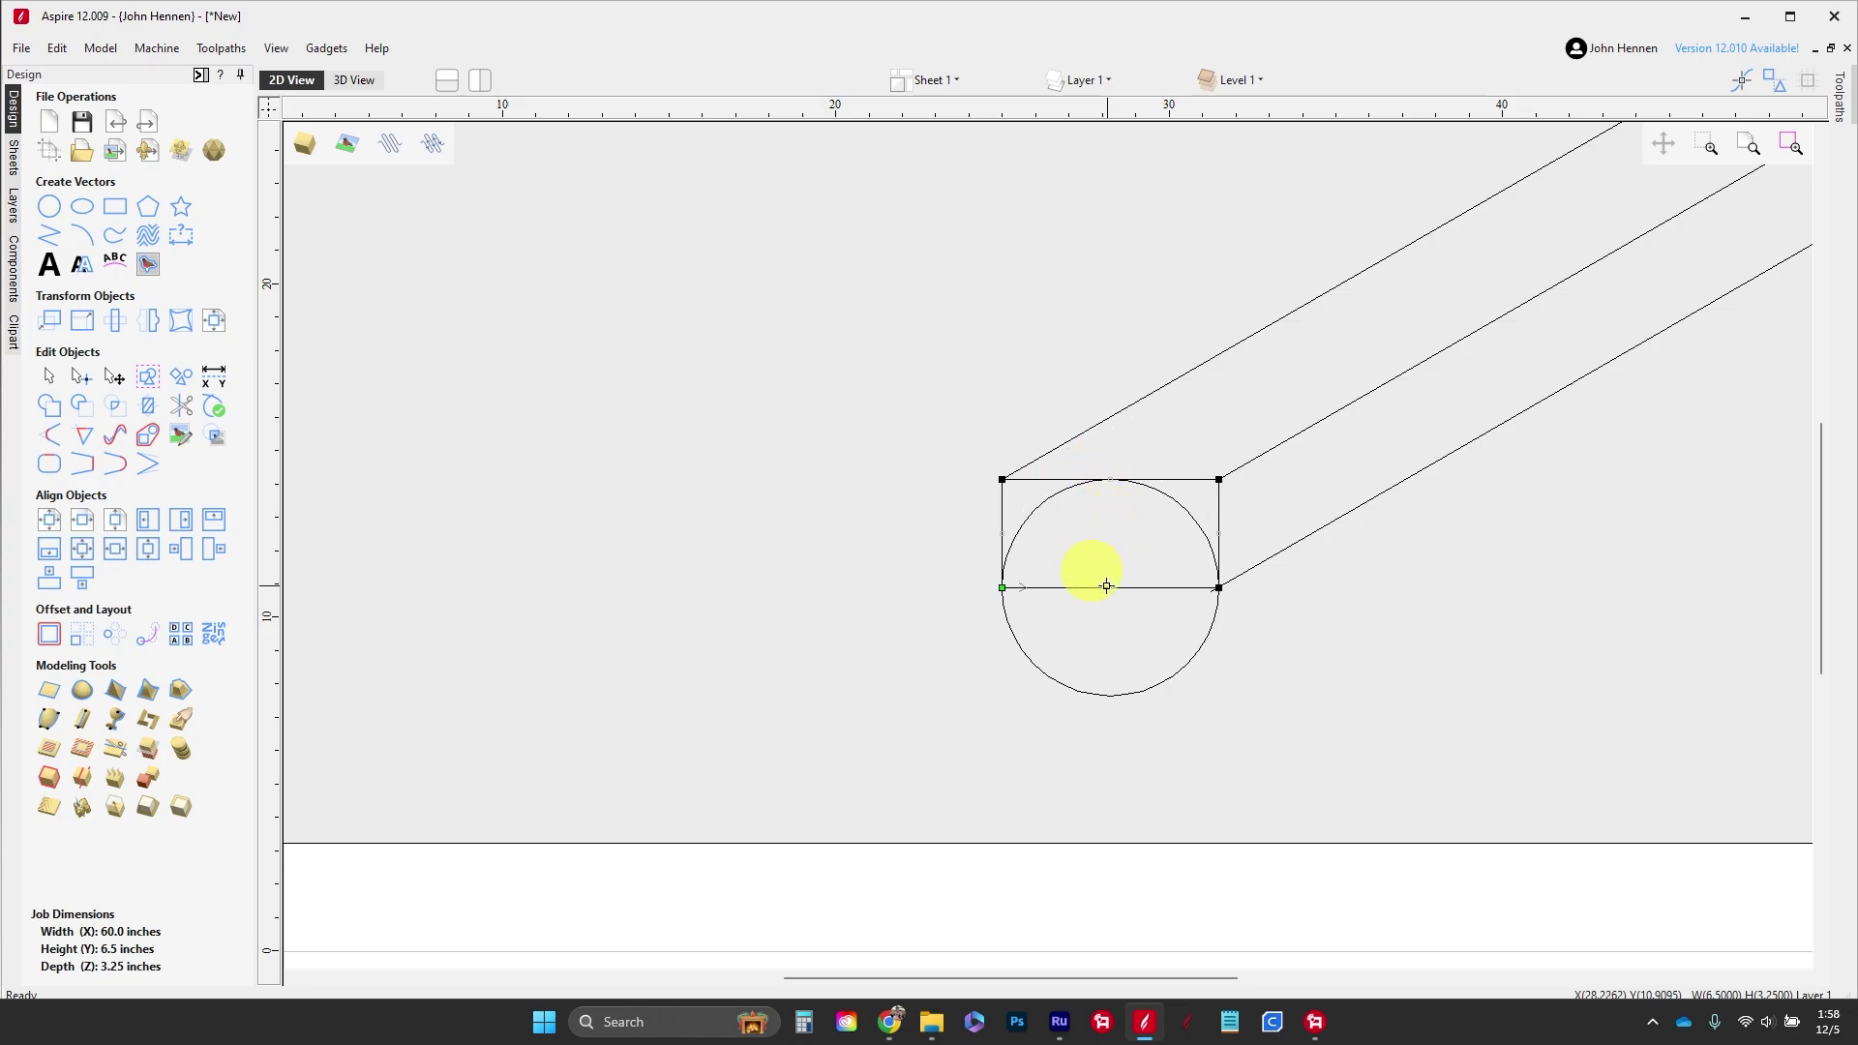
Step: Draw a 6.5-inch vertical line through the circle's centre, from its top to its bottom
click(49, 235)
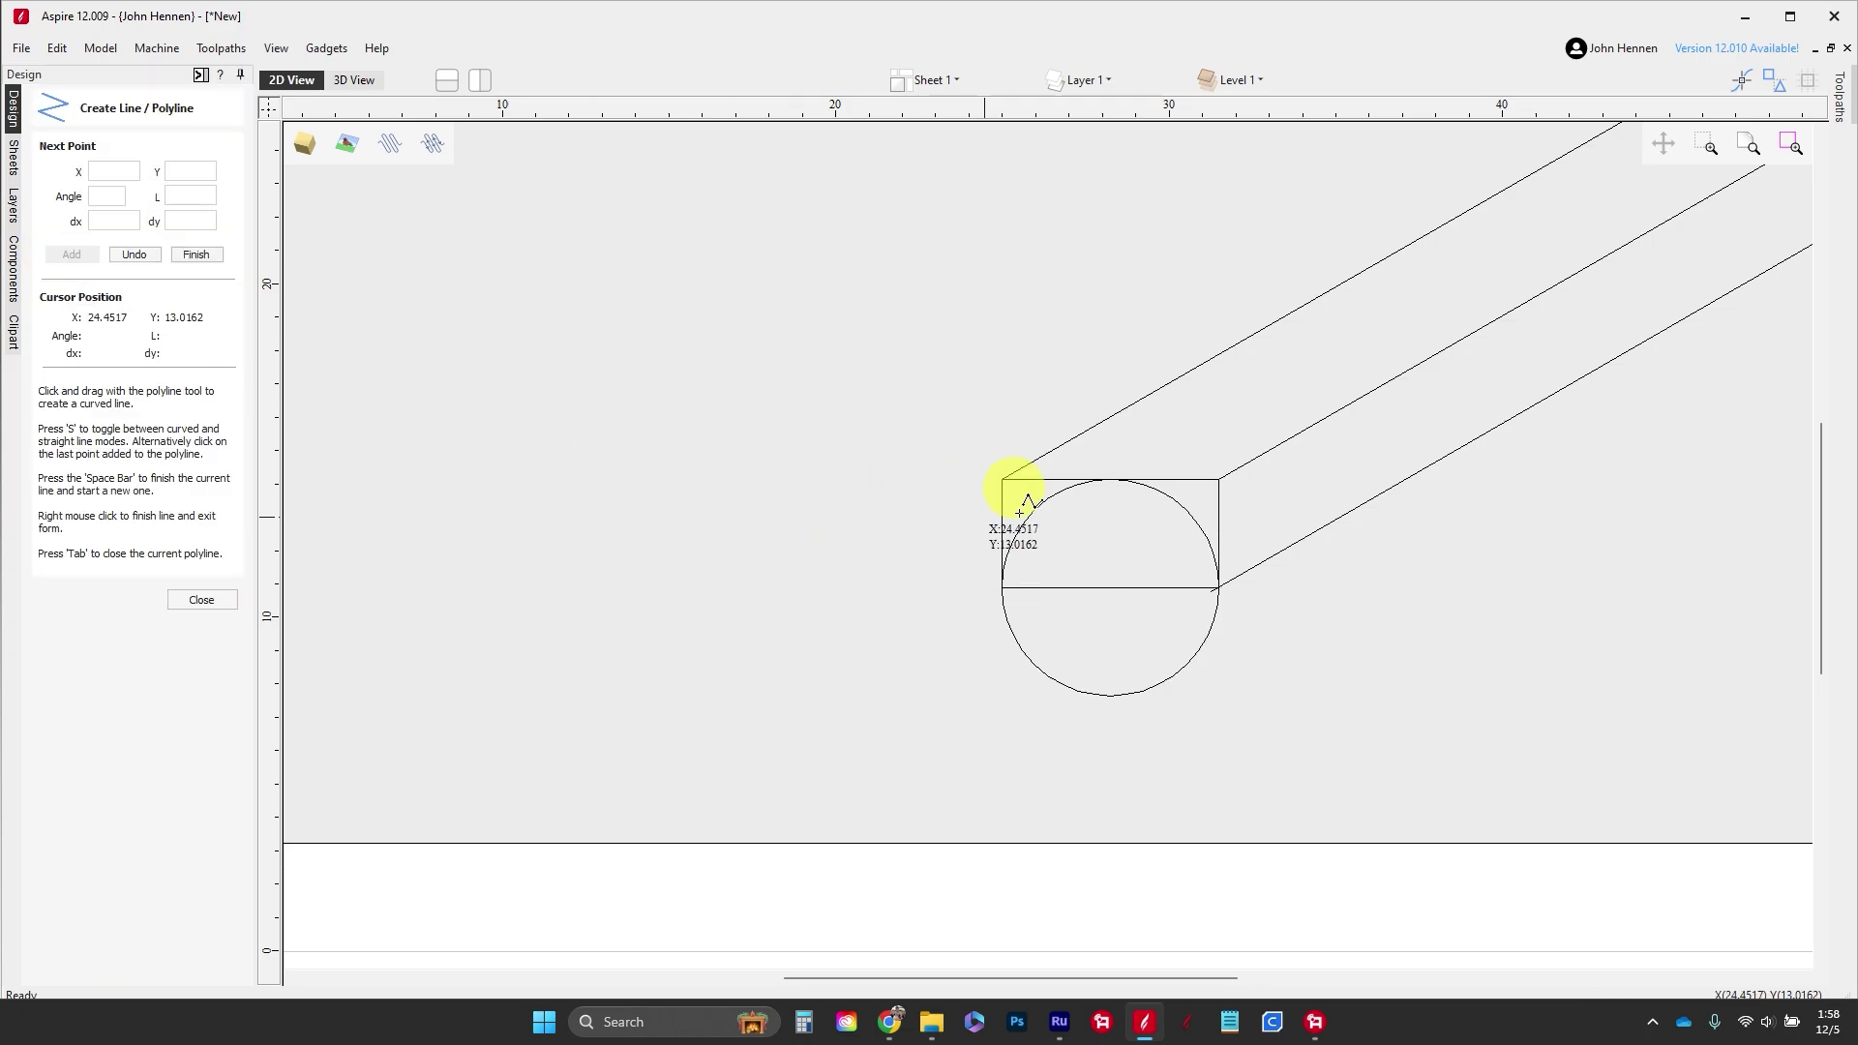
click(1104, 487)
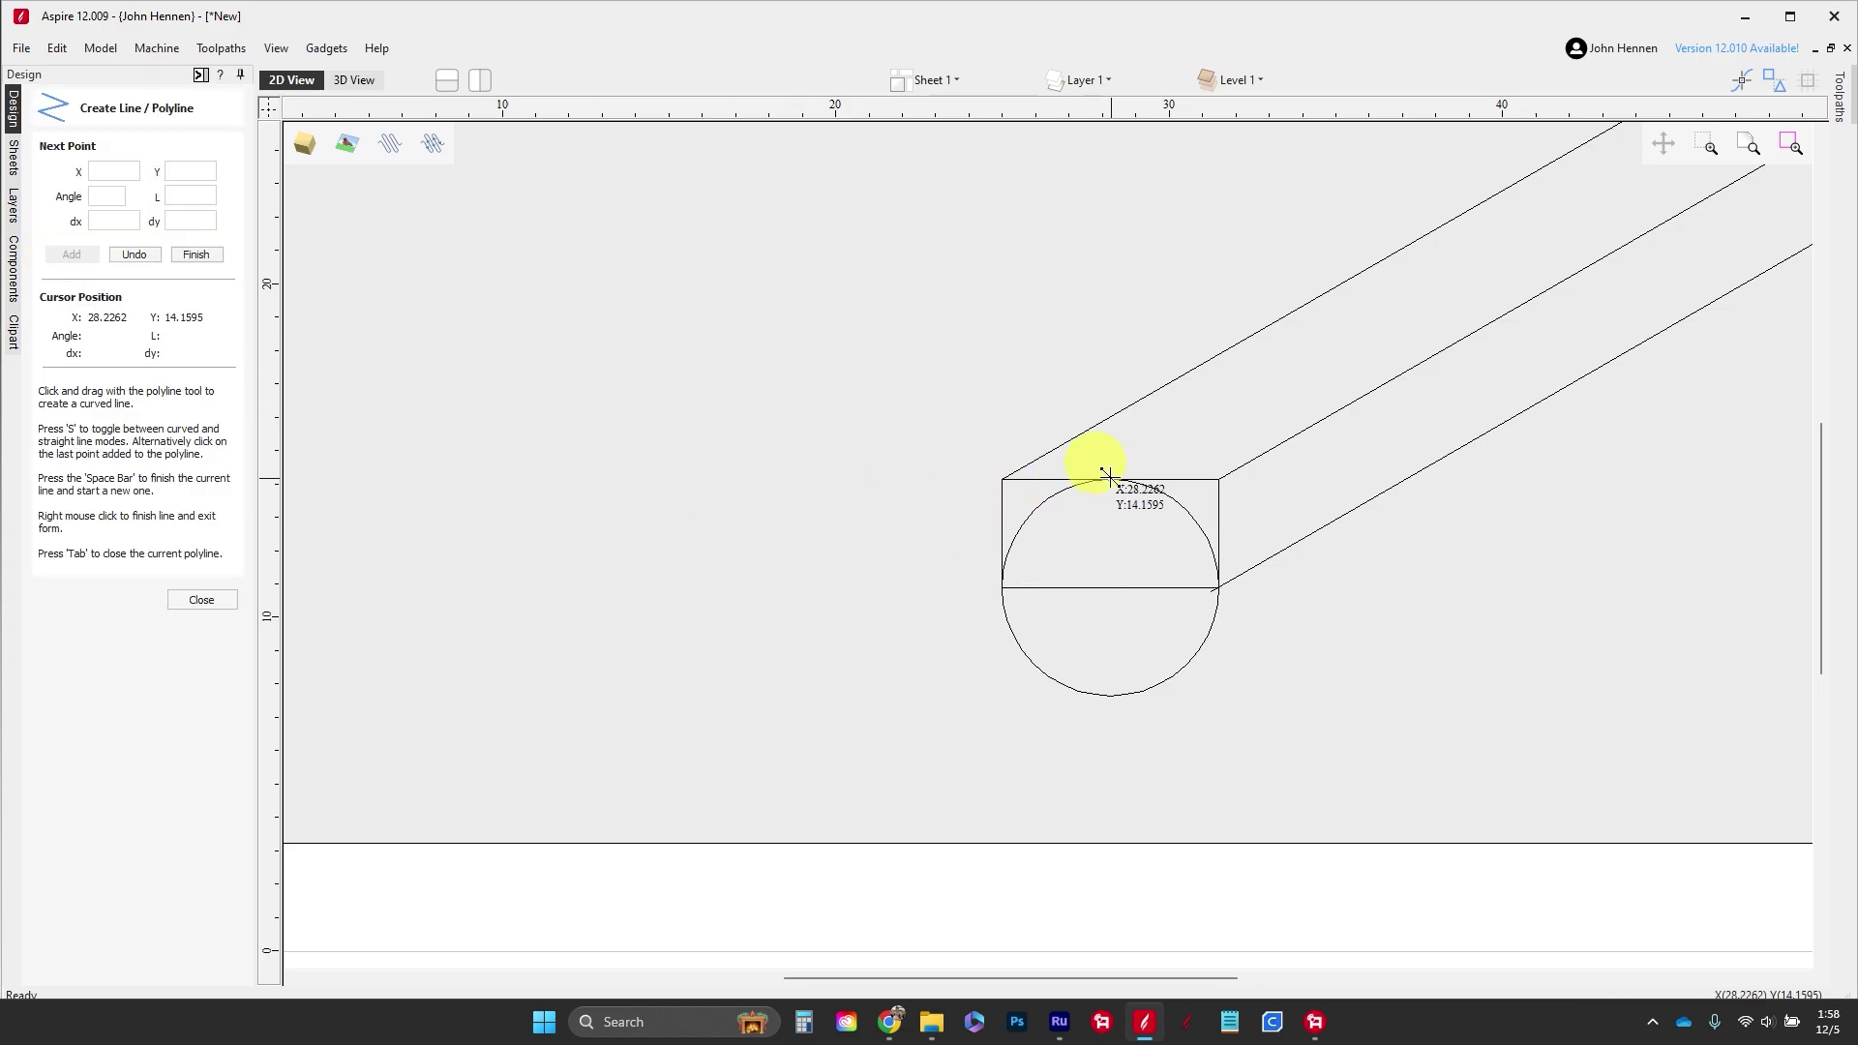
click(1110, 689)
right_click(1113, 663)
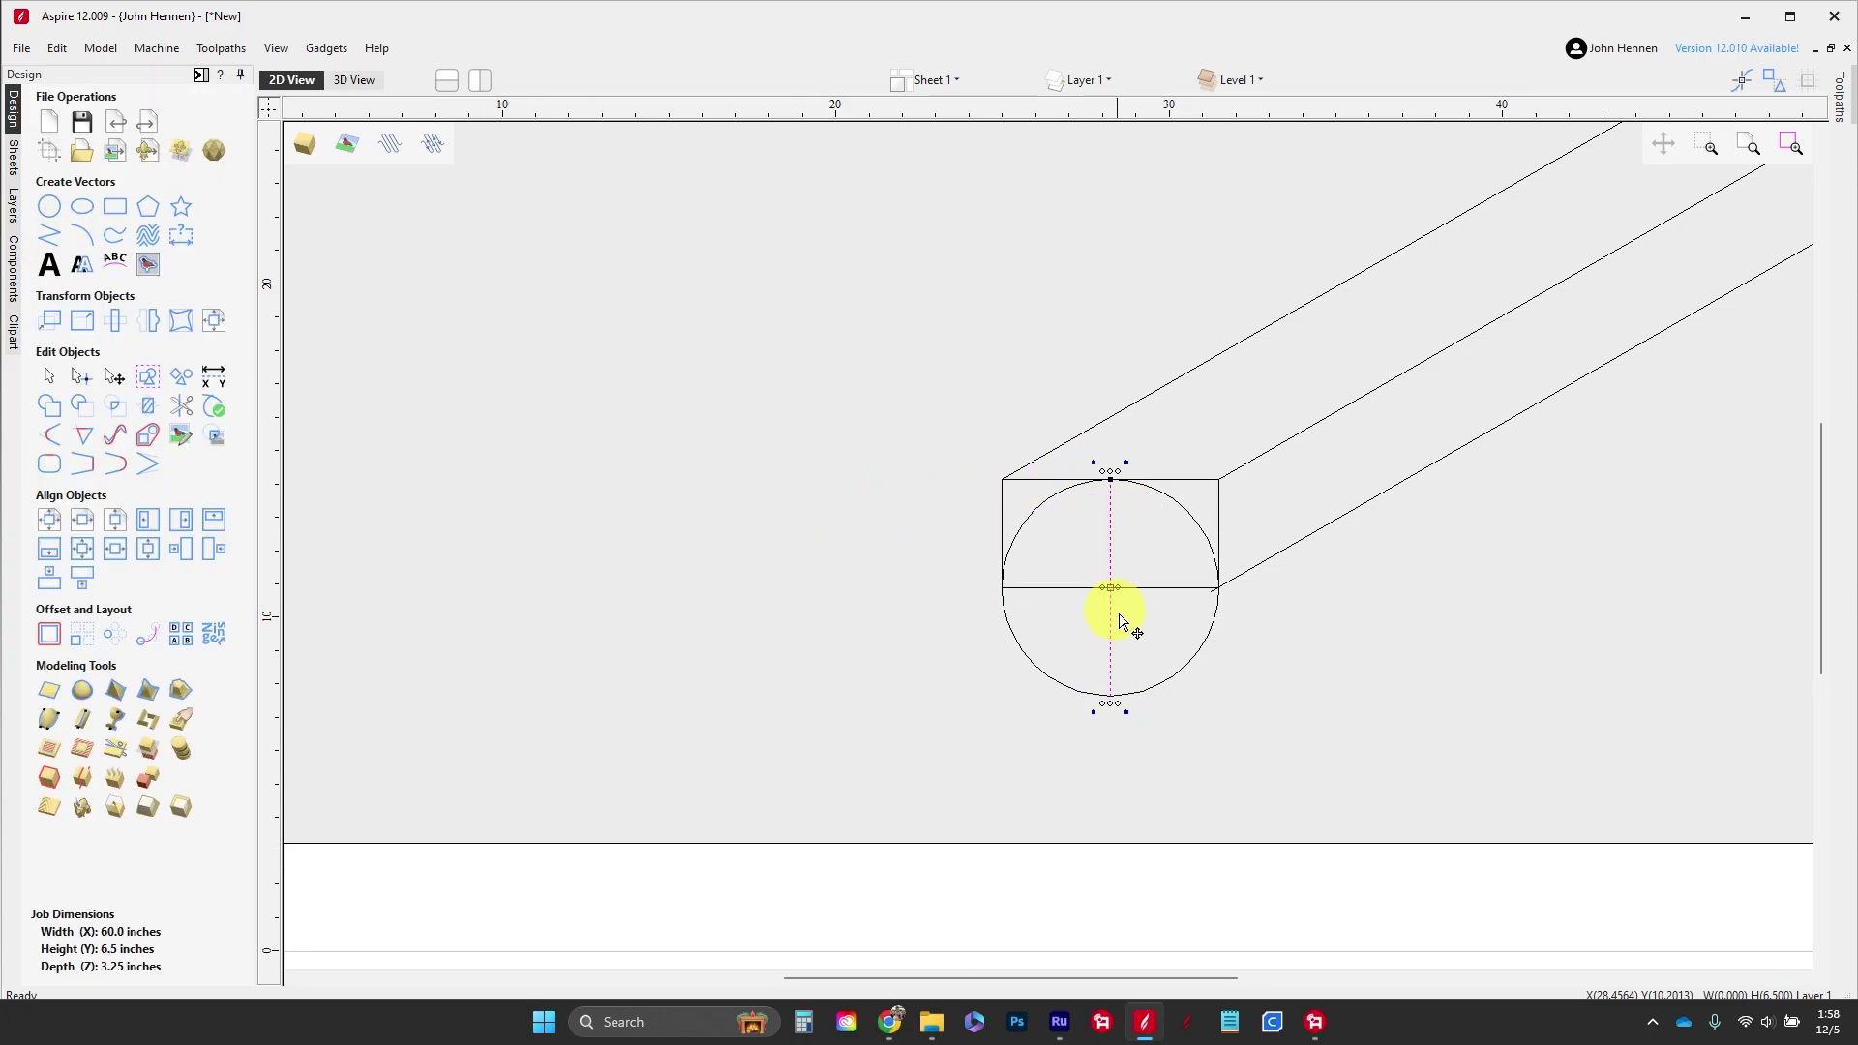
click(1120, 619)
click(1116, 600)
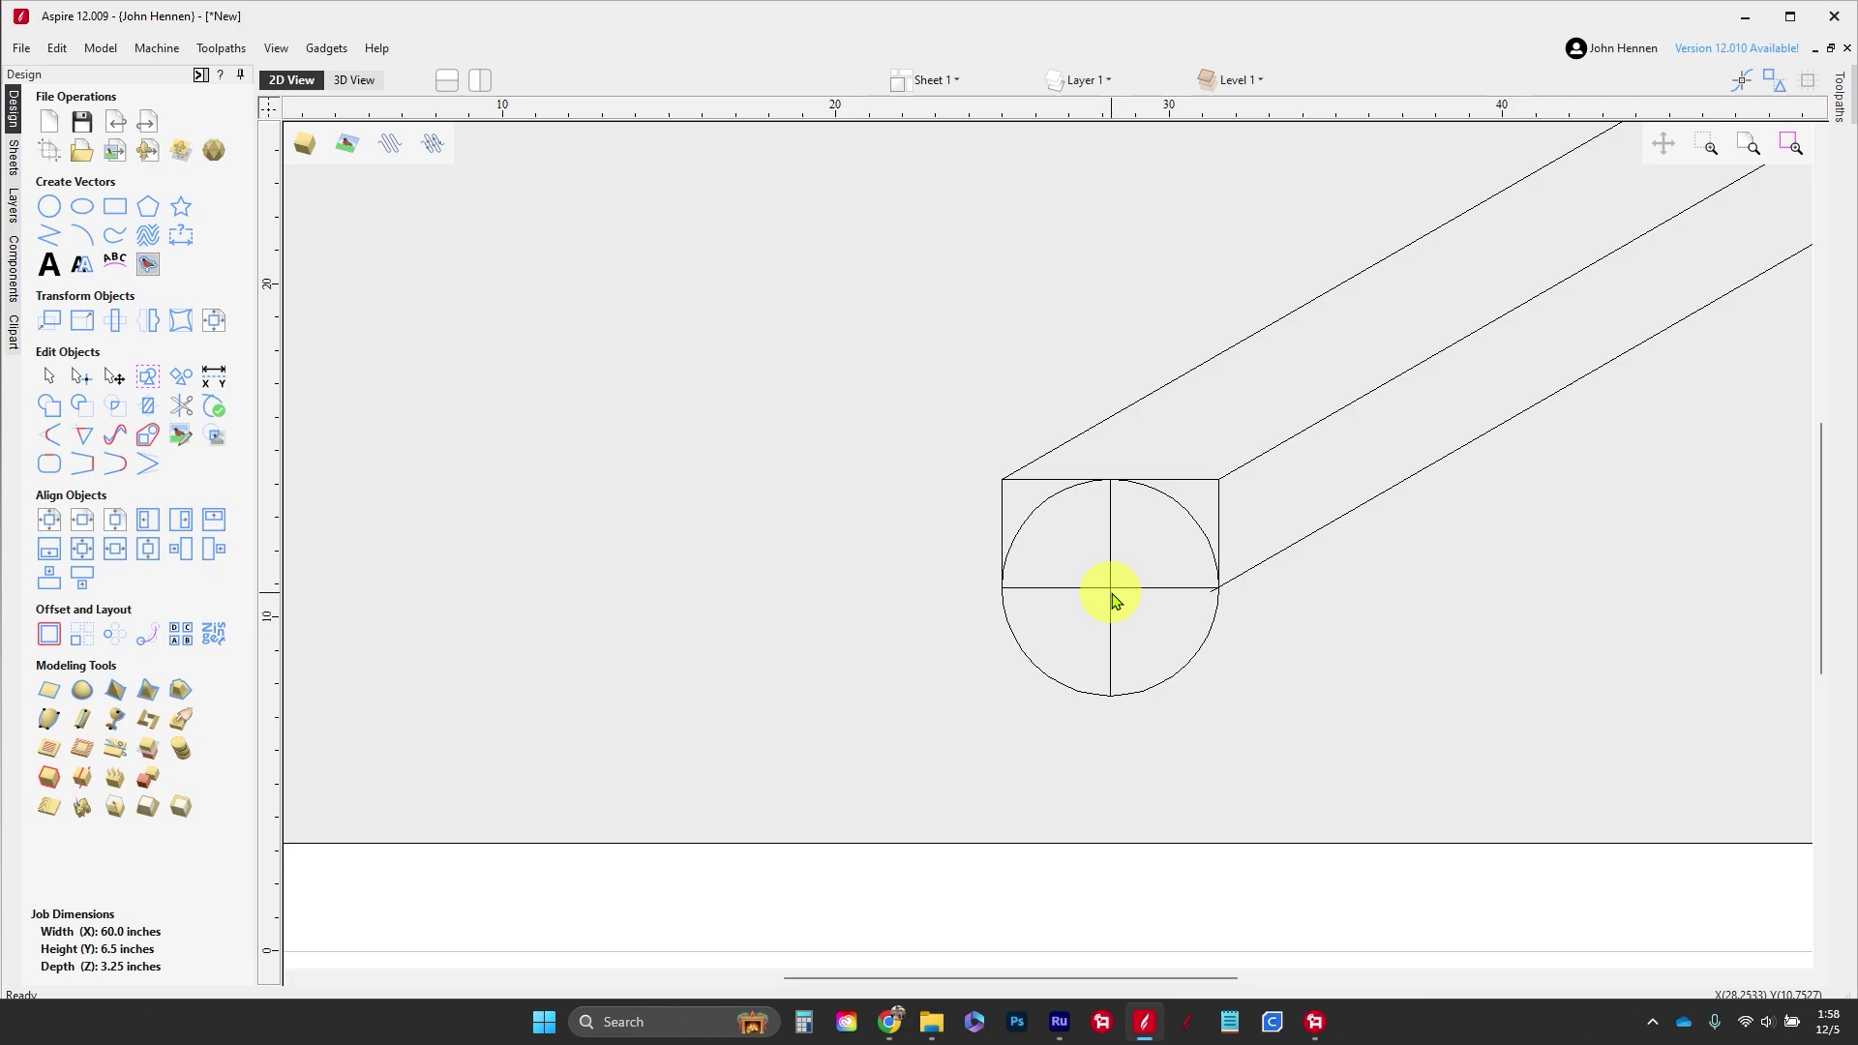
scroll(1113, 599, down, 3)
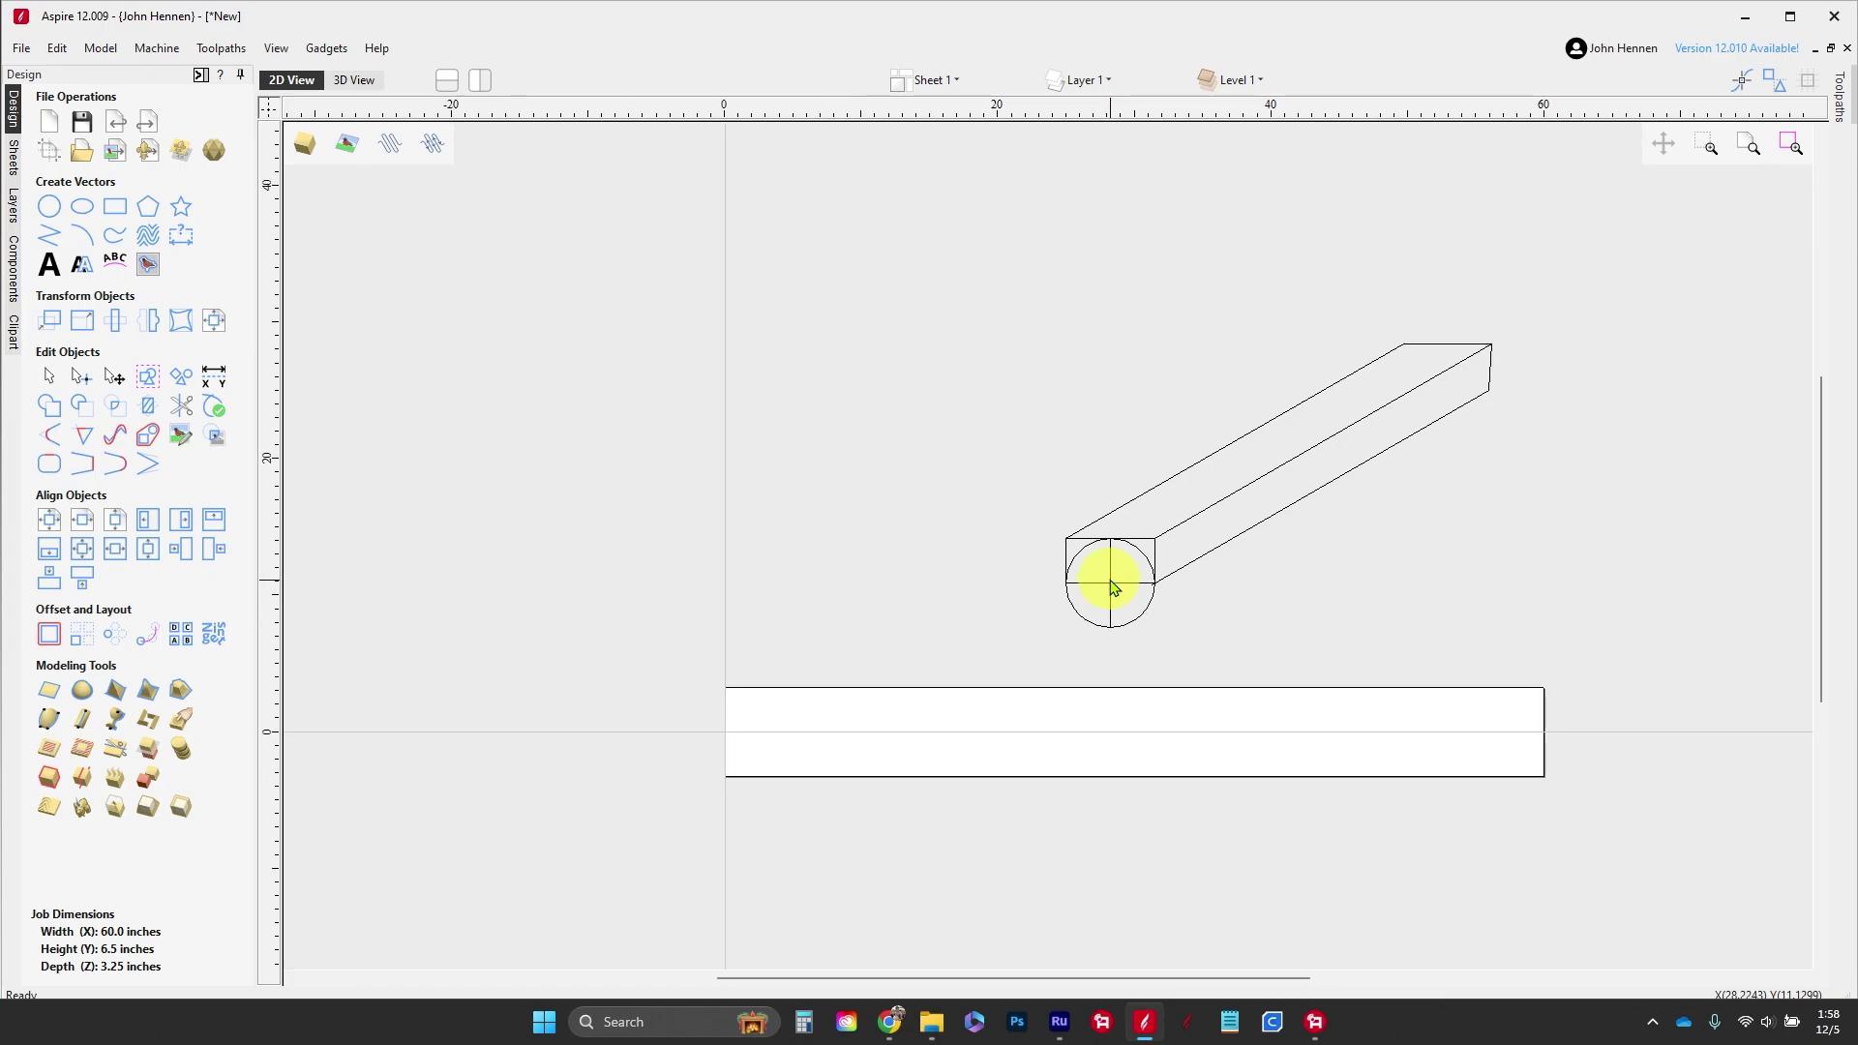
Step: Copy the middle slanted line so it starts at the circle's top, at the midpoint of the rectangle's upper edge
click(1176, 531)
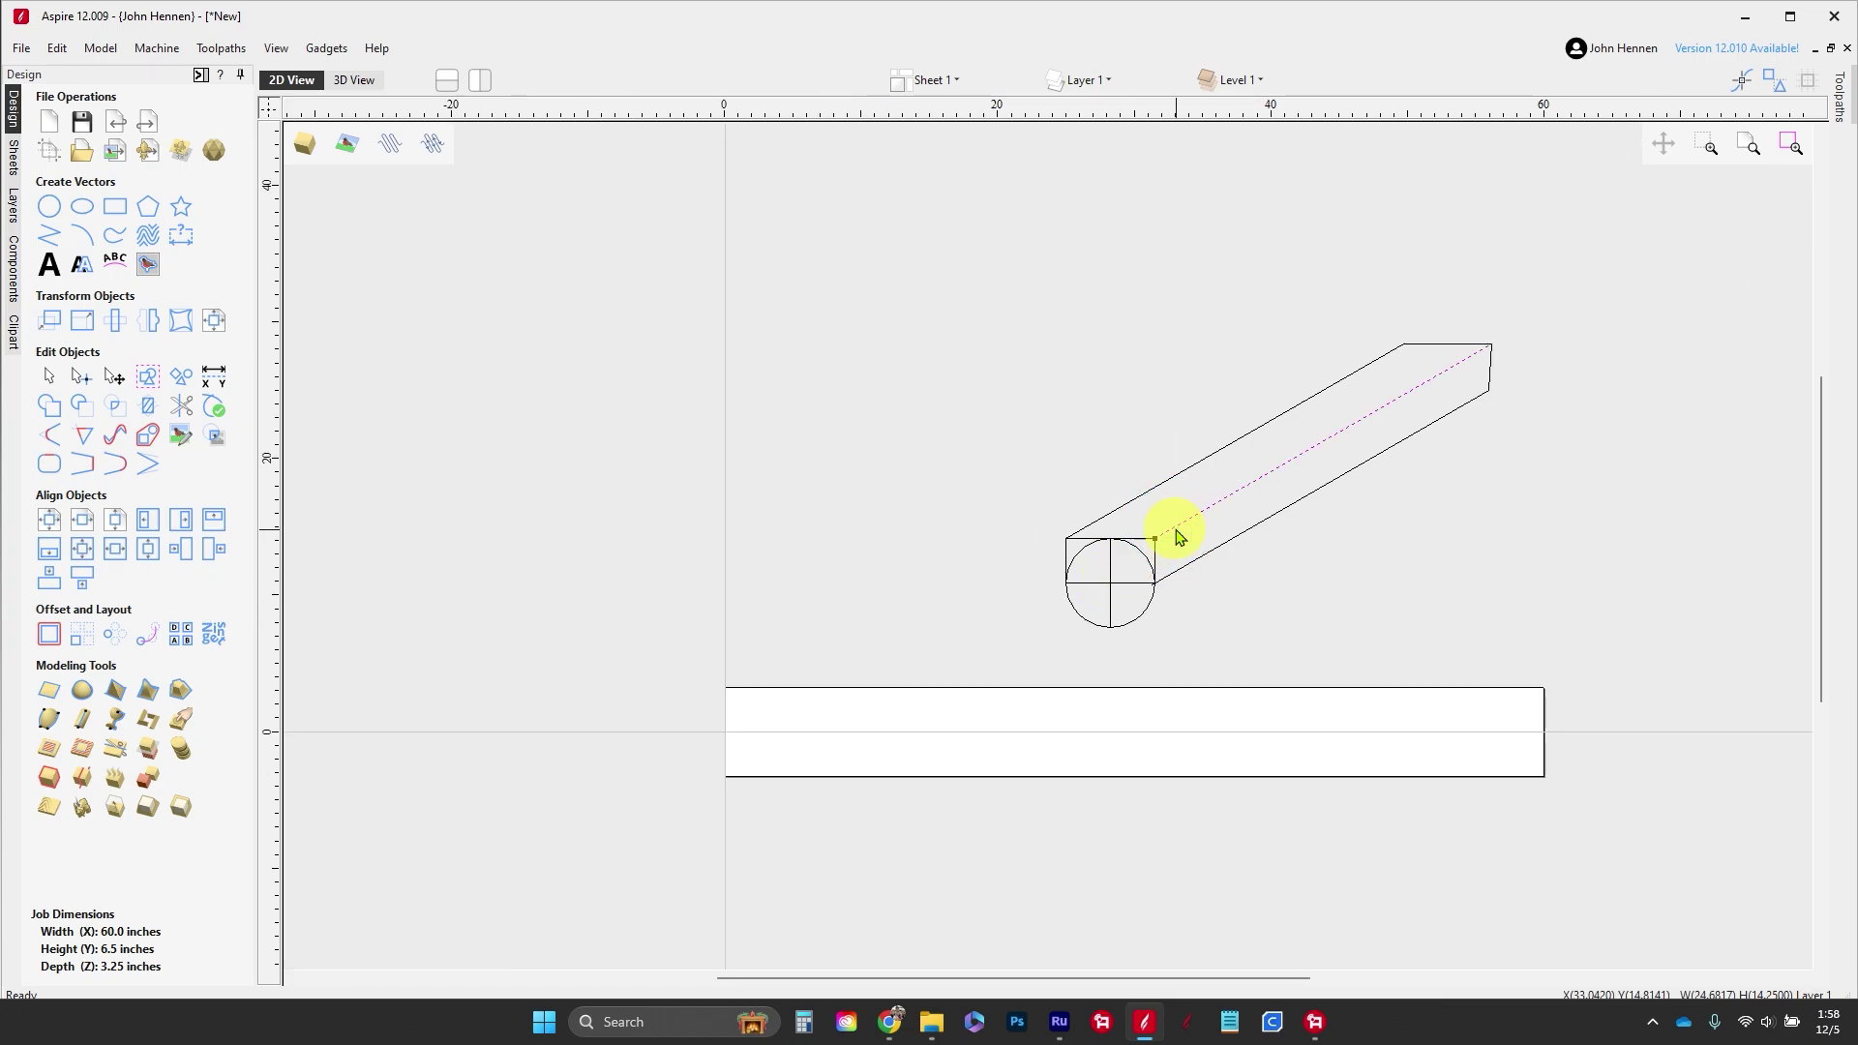
click(1176, 532)
drag(1156, 538, 1112, 537)
click(958, 558)
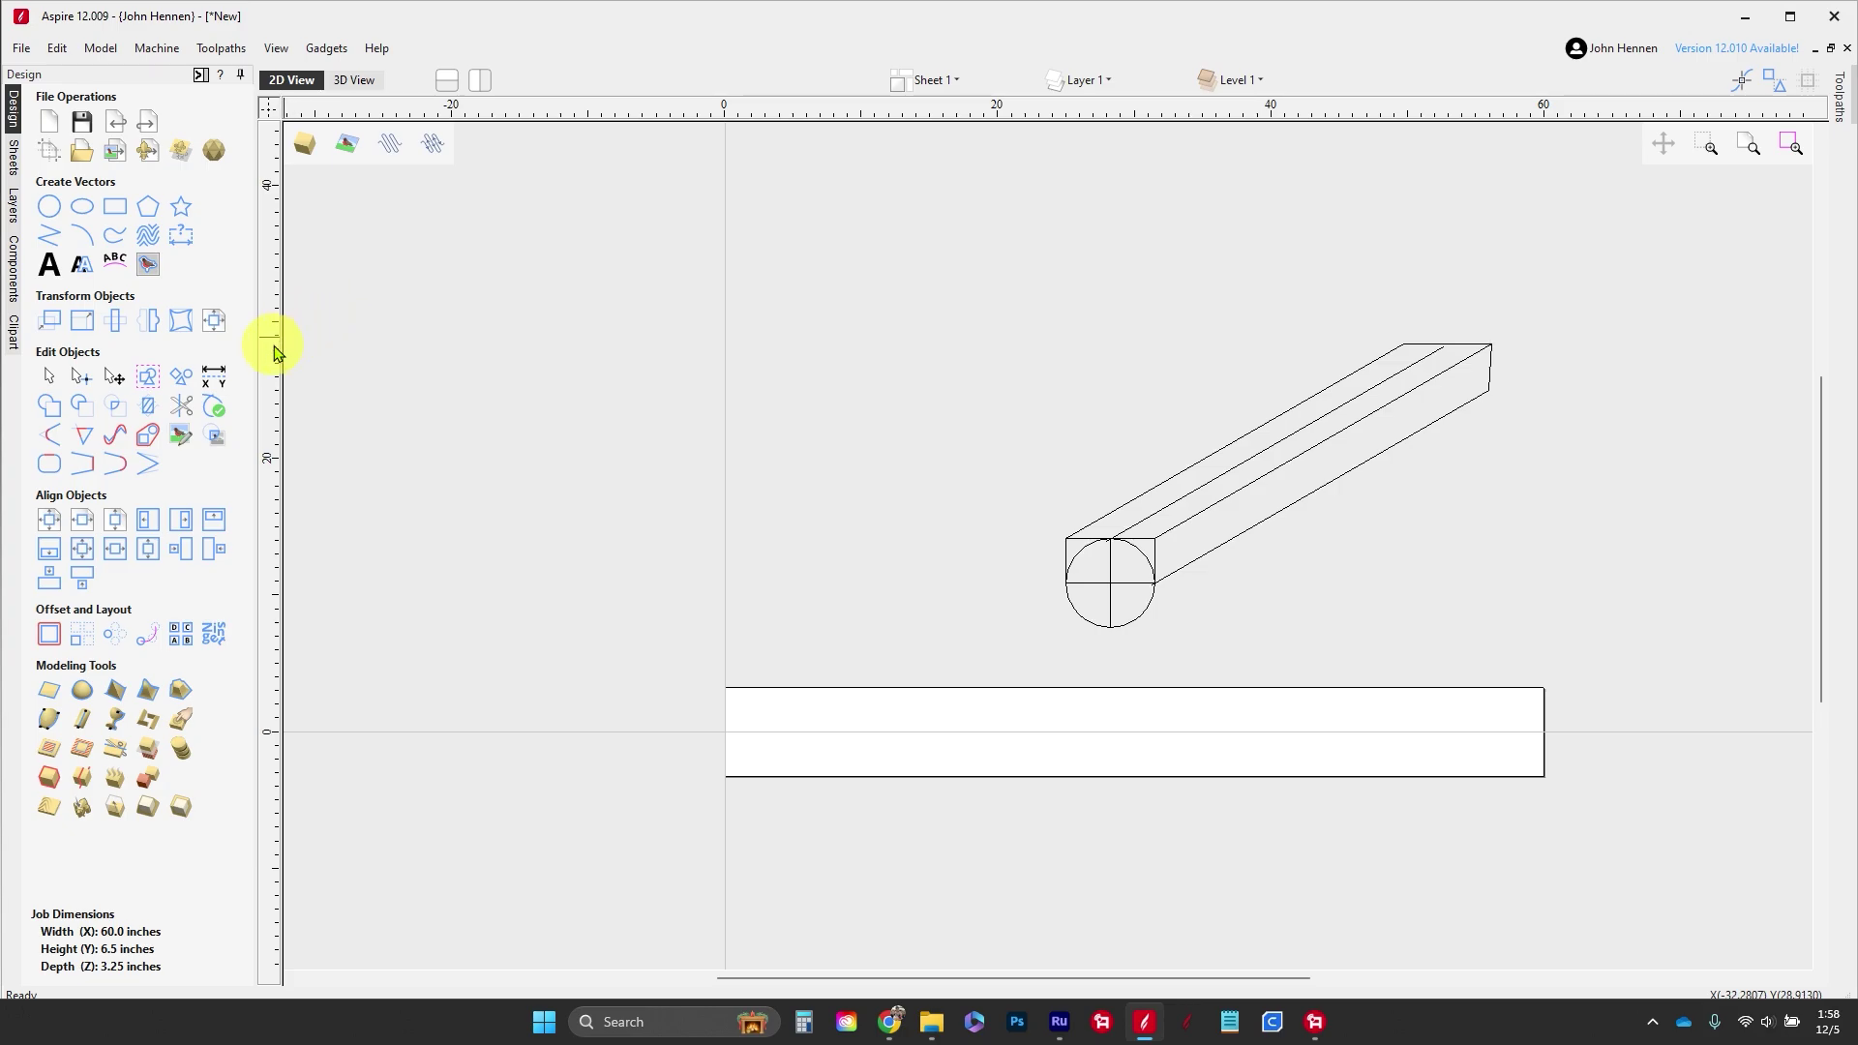
Step: Place vertical guides at X 3 and 27 inches and draw a 3-inch-diameter circle where each crosses the stock's centreline
drag(274, 354, 764, 485)
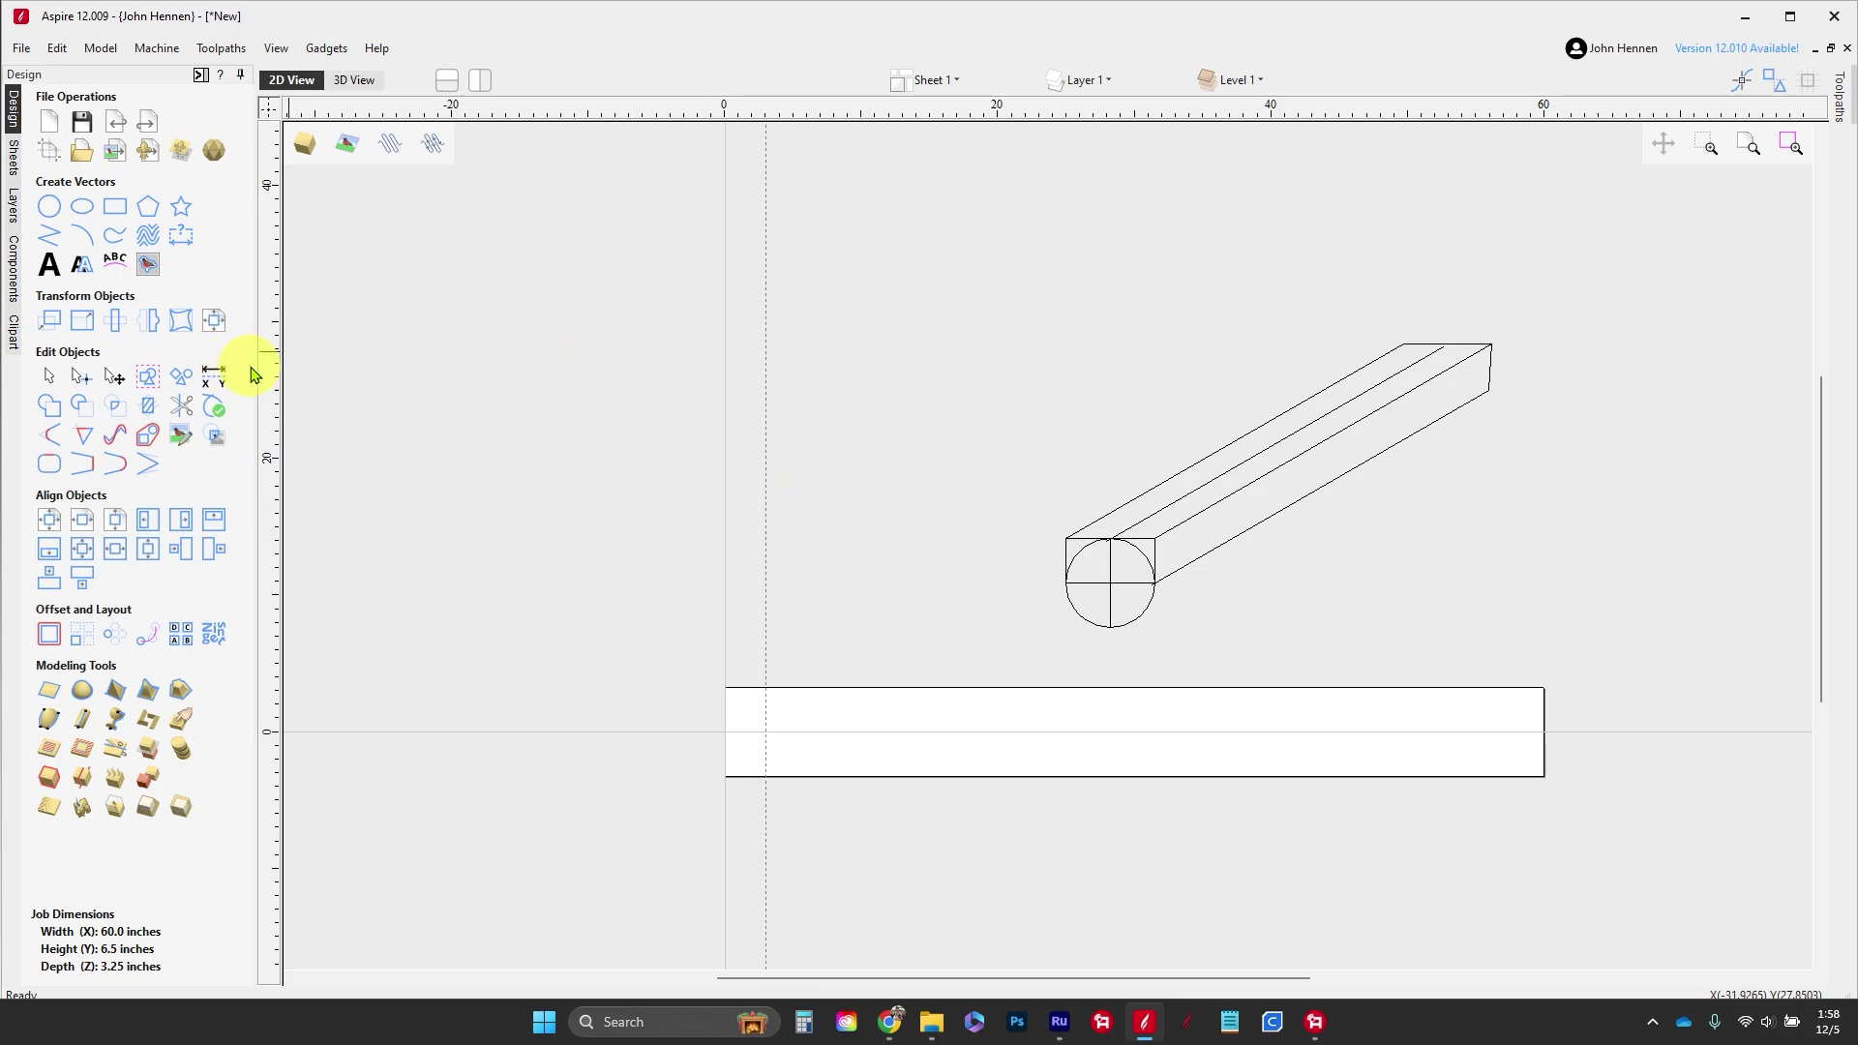
drag(271, 375, 1092, 390)
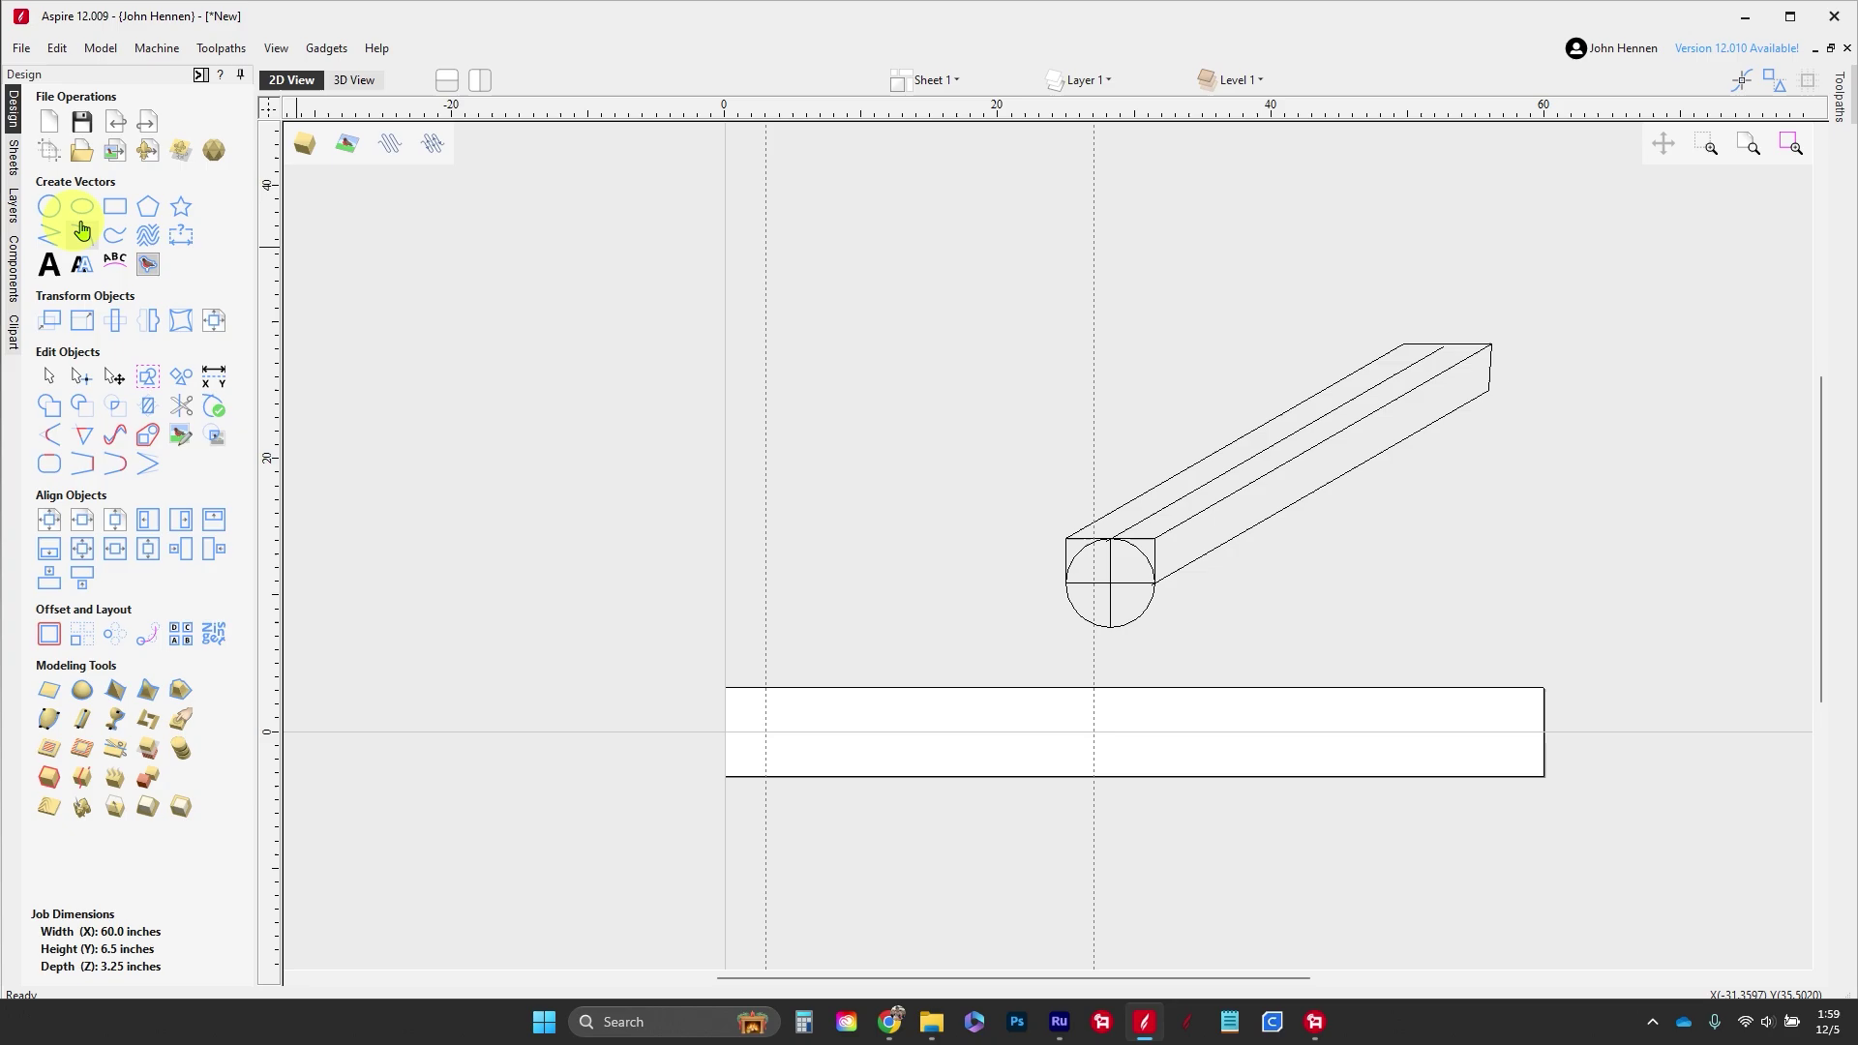
click(46, 210)
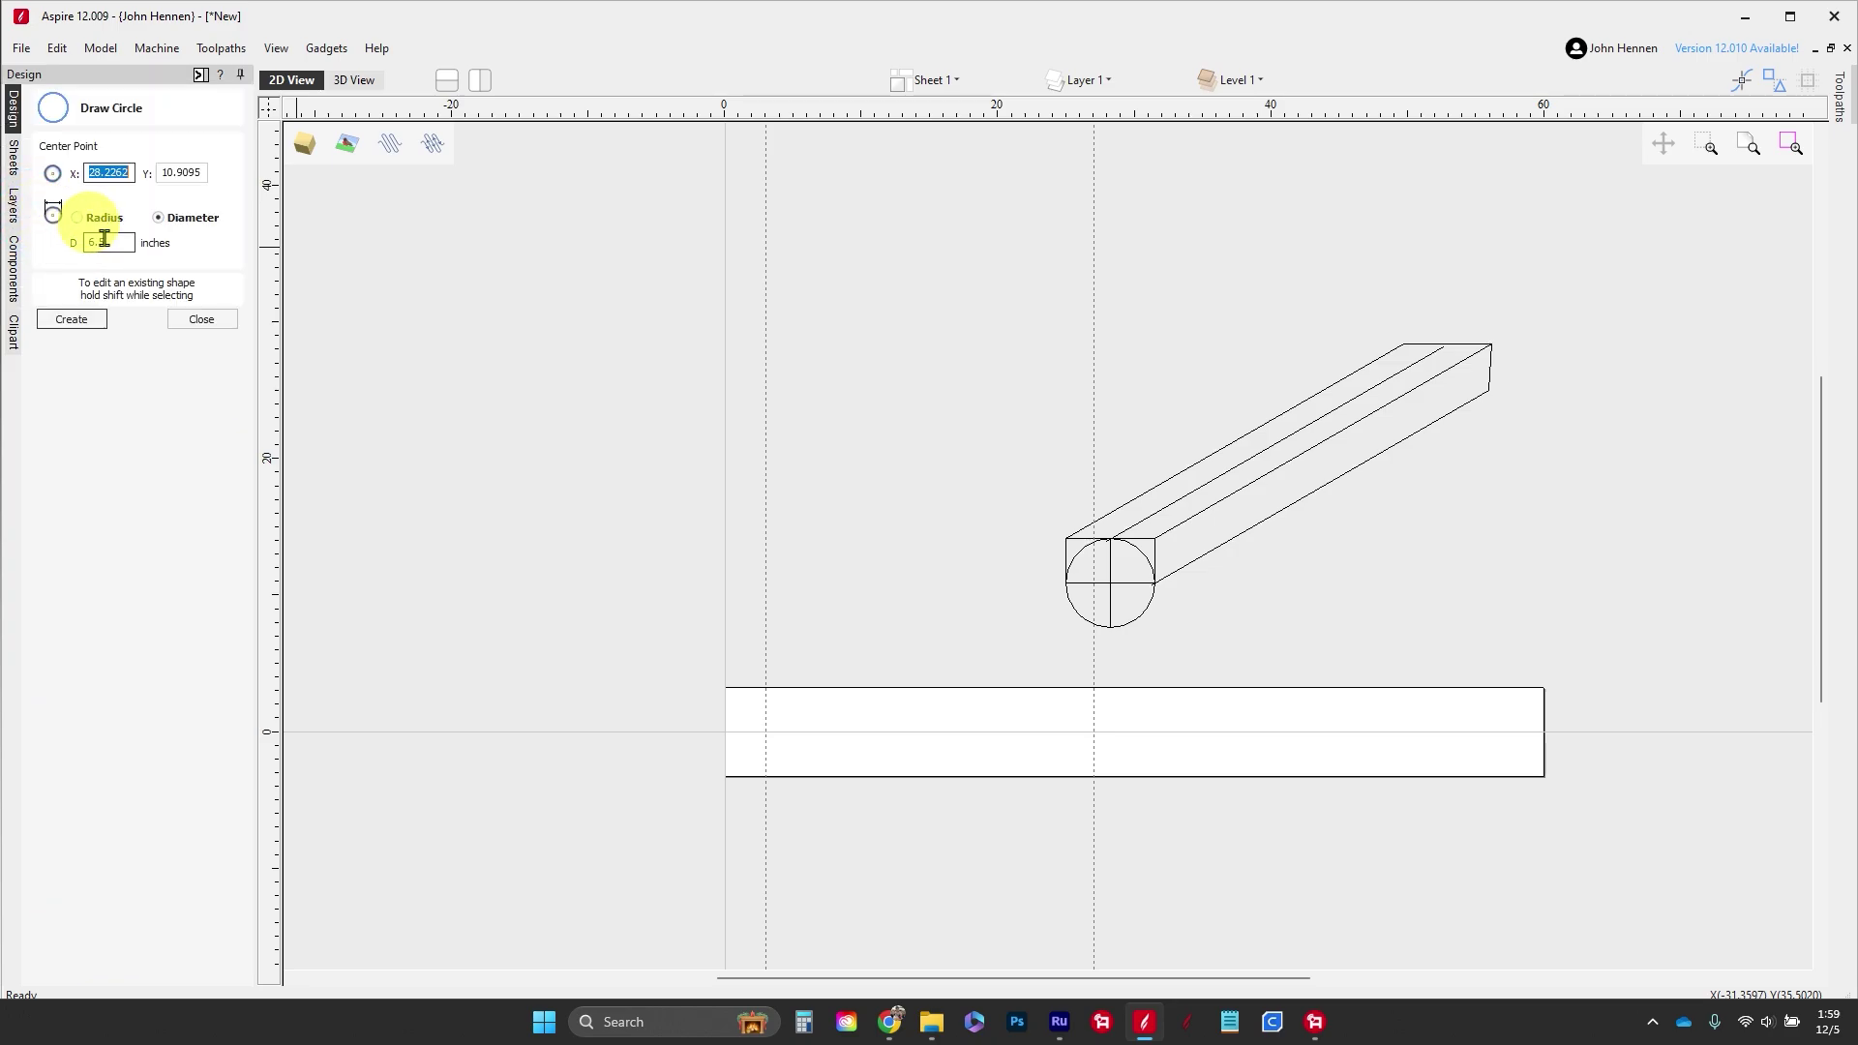
text(3)
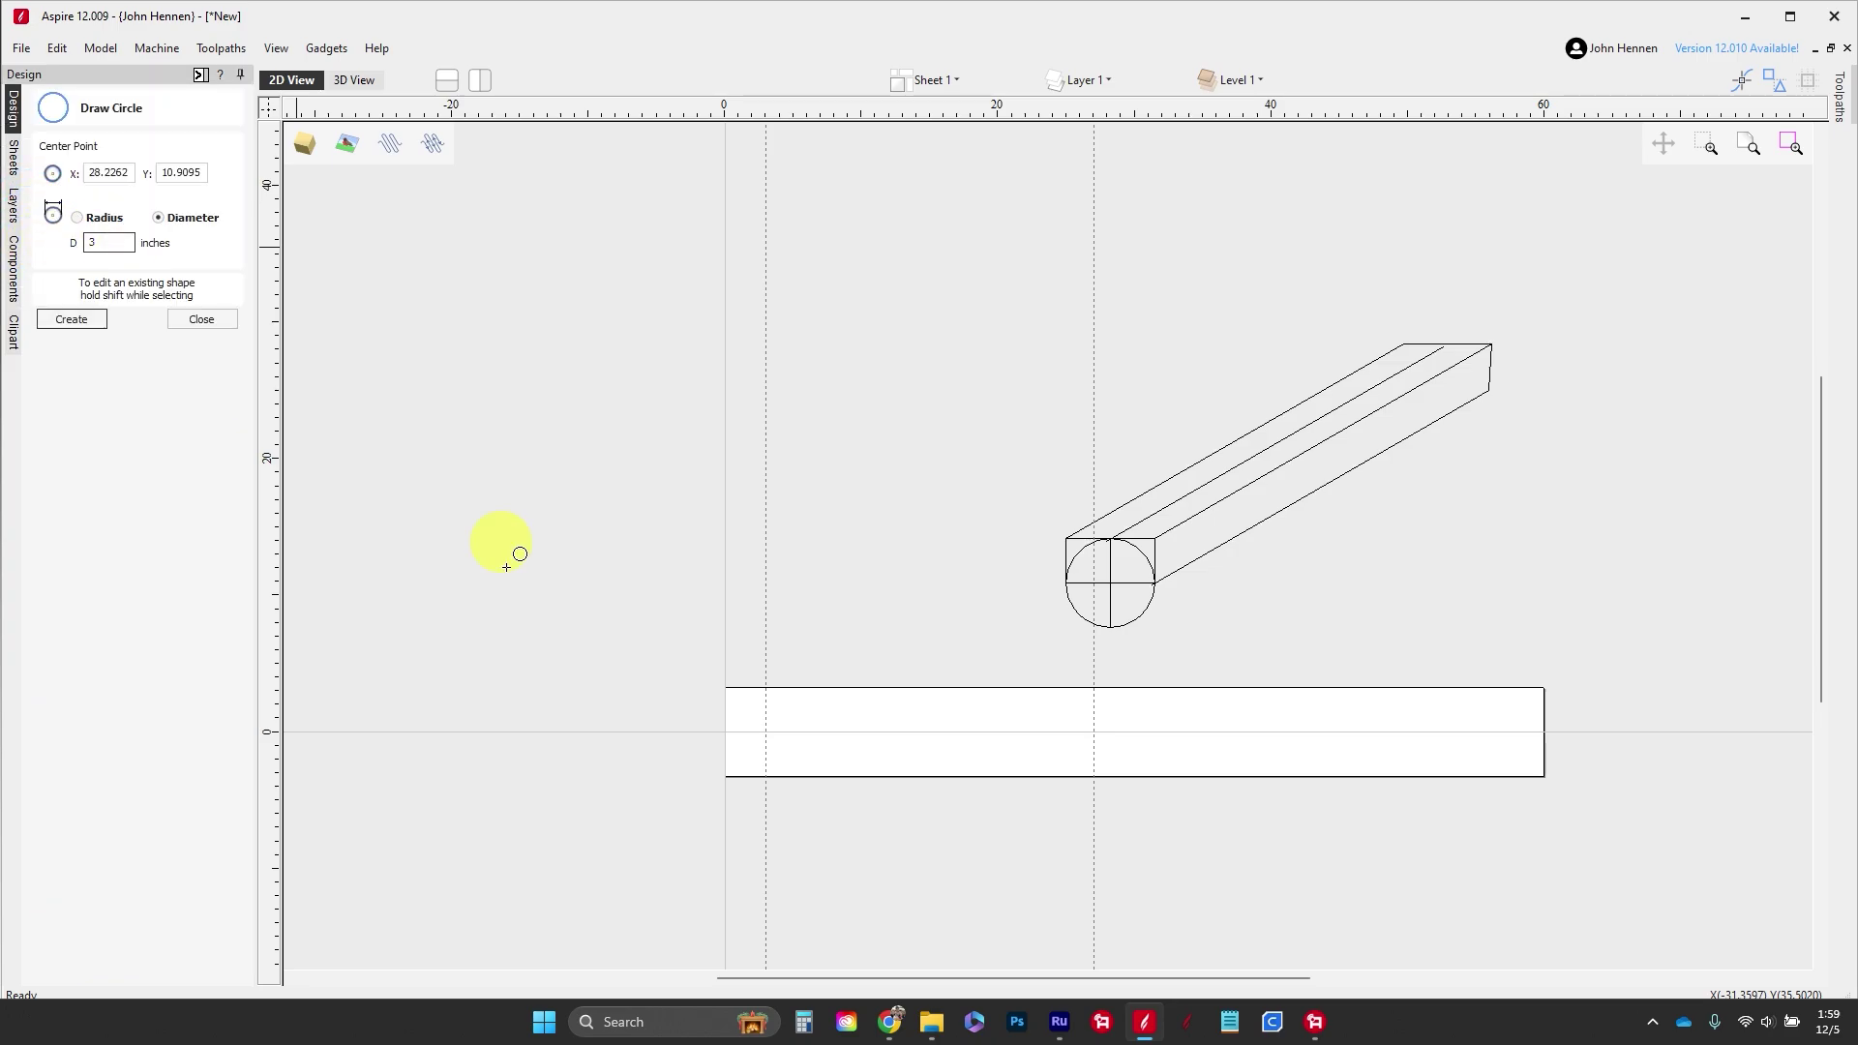
scroll(780, 731, up, 5)
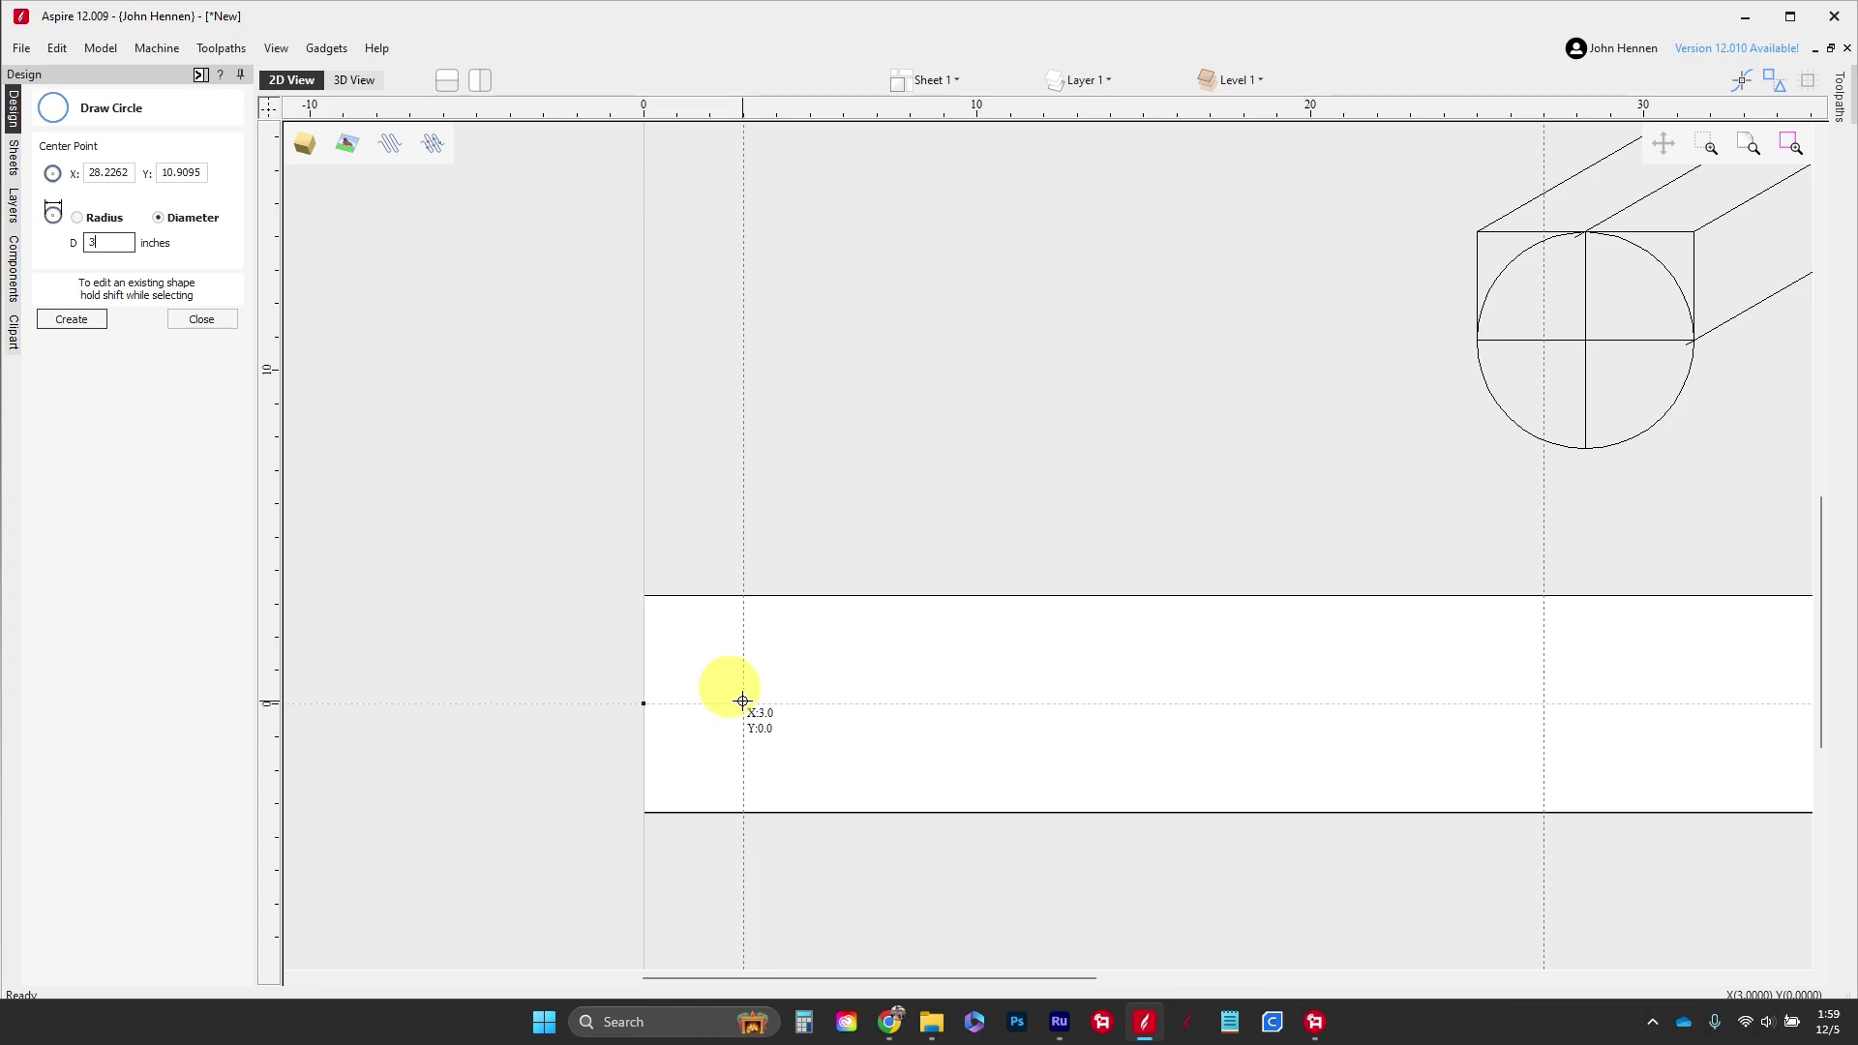
click(742, 701)
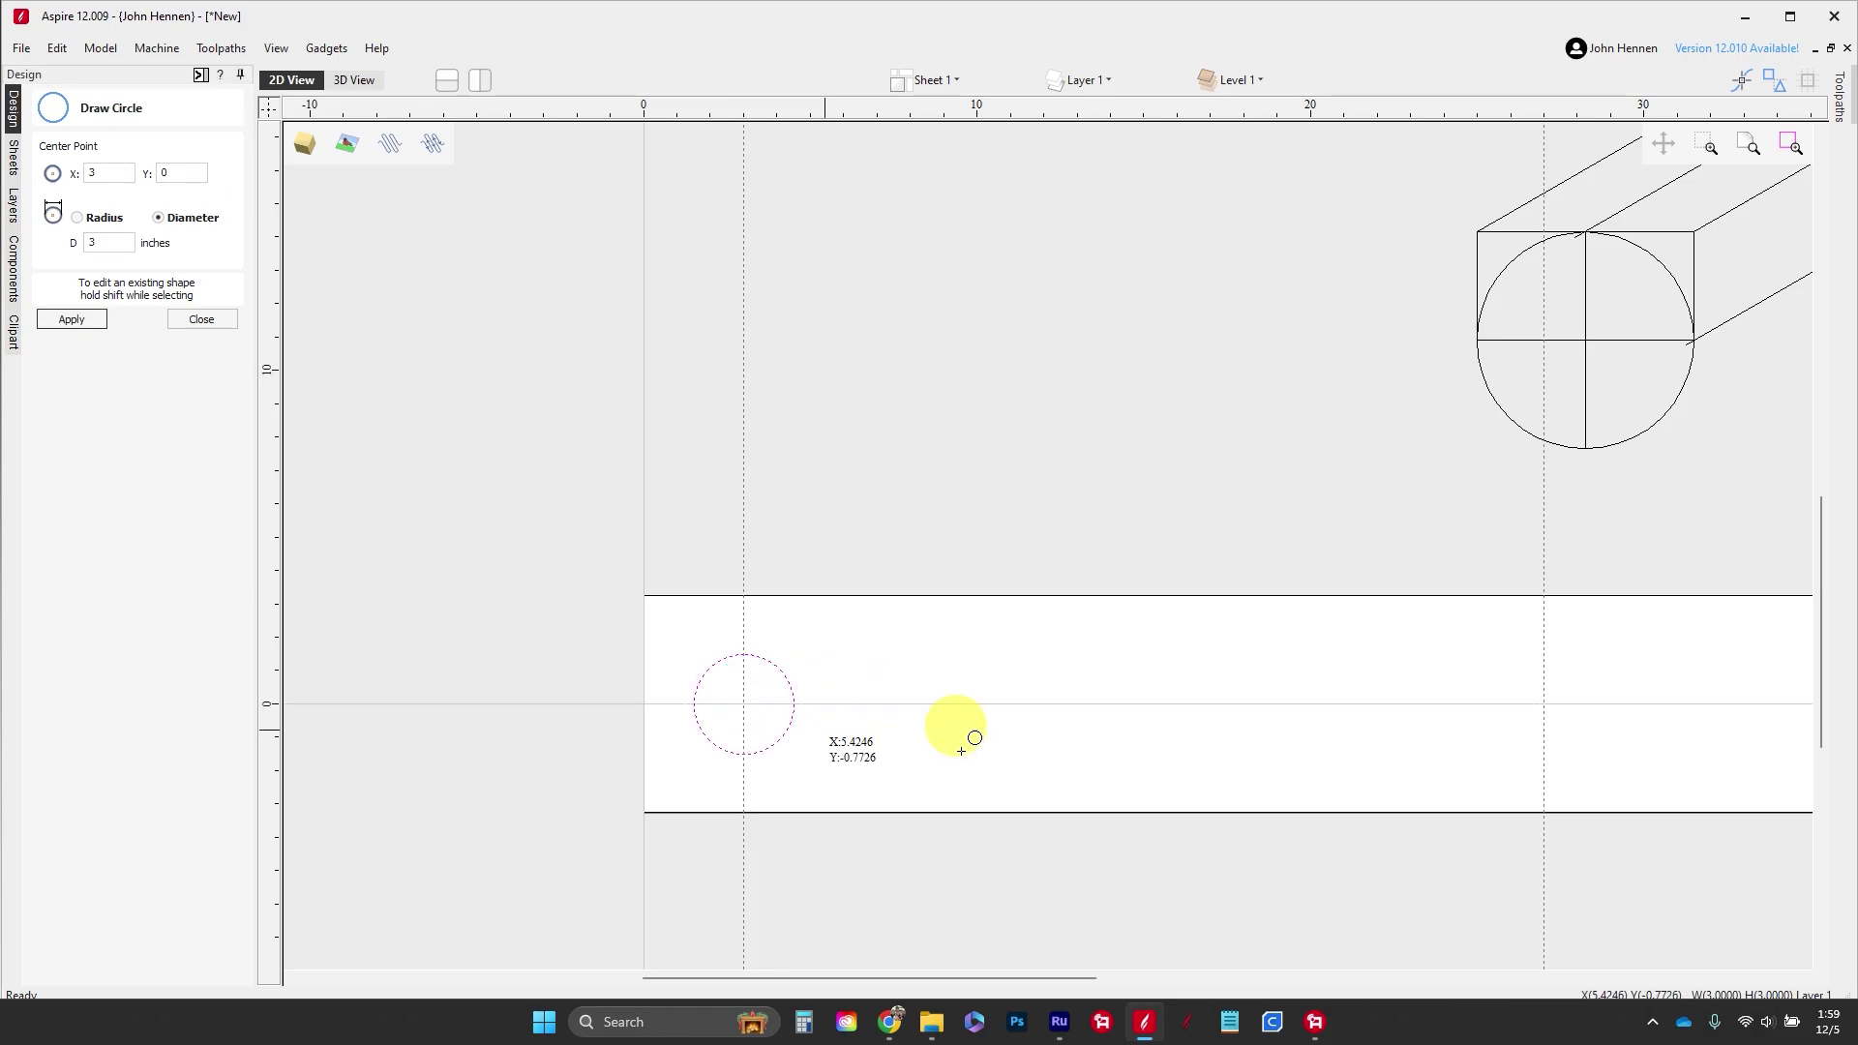
click(1543, 705)
key(Escape)
scroll(1035, 654, down, 1)
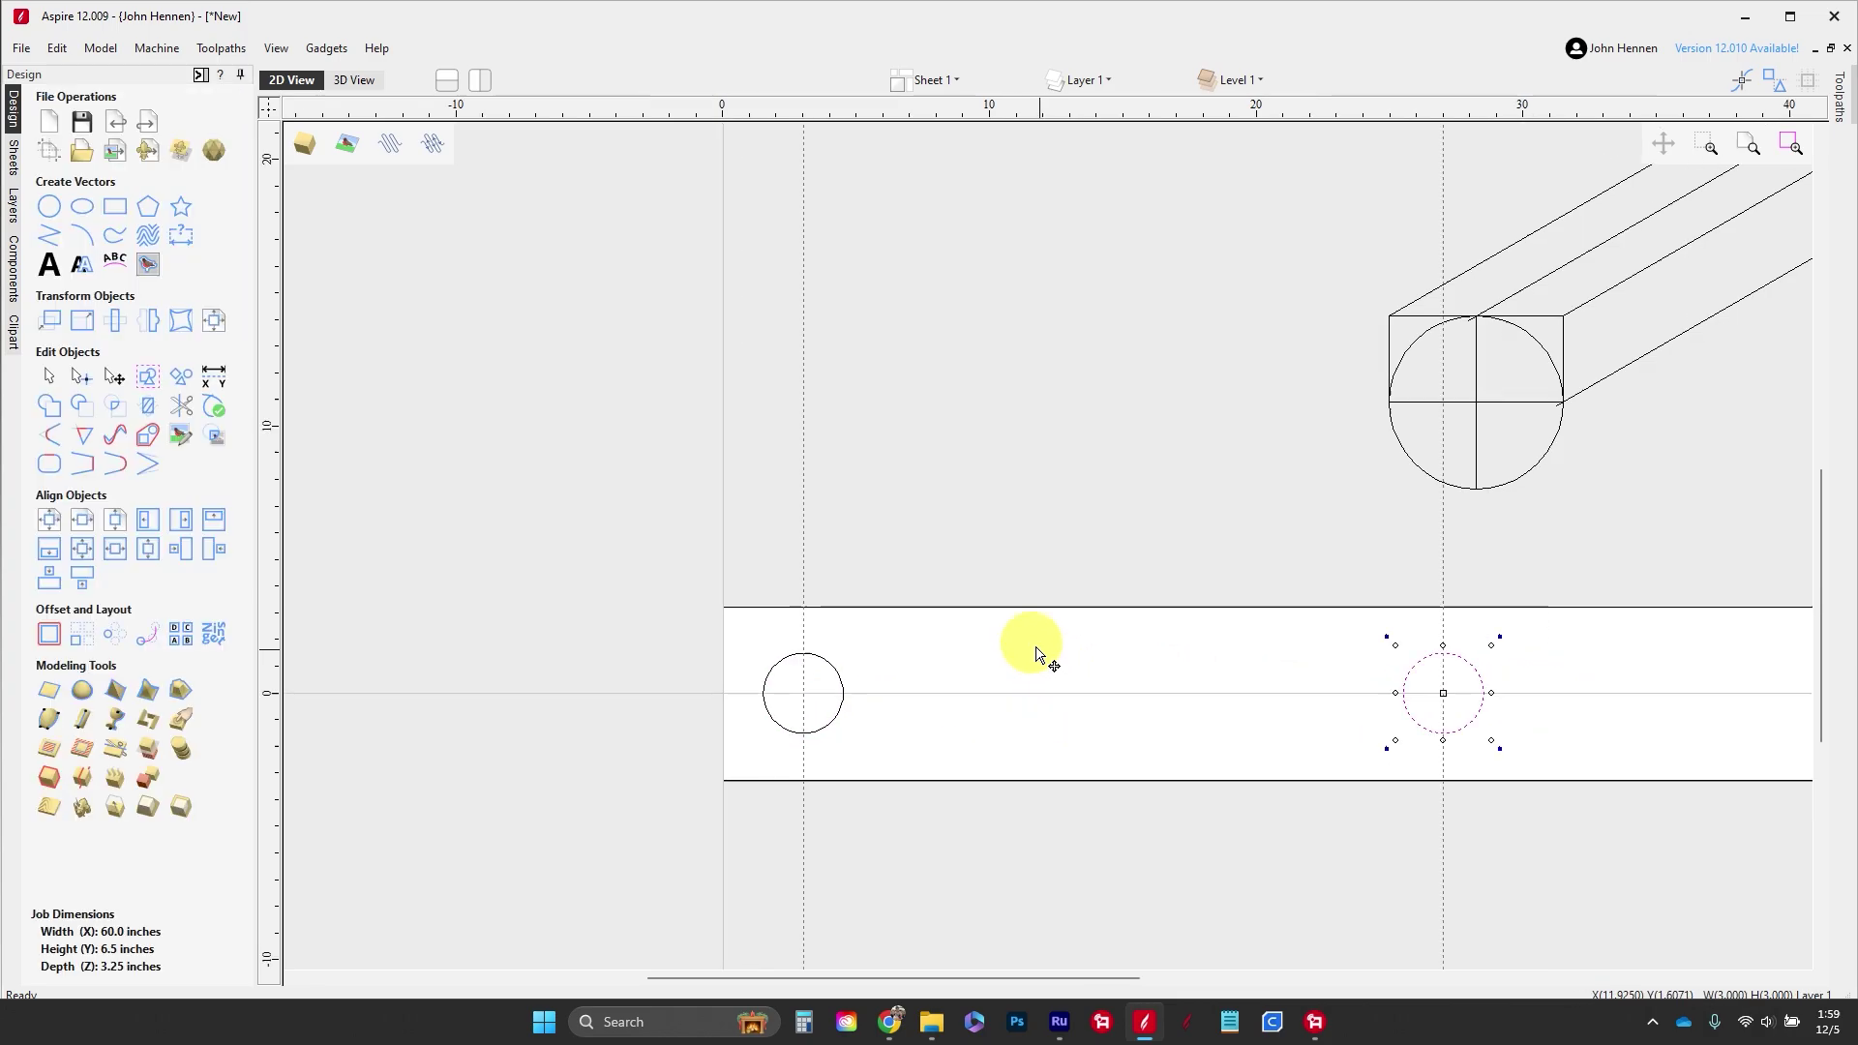
scroll(978, 625, down, 3)
click(544, 524)
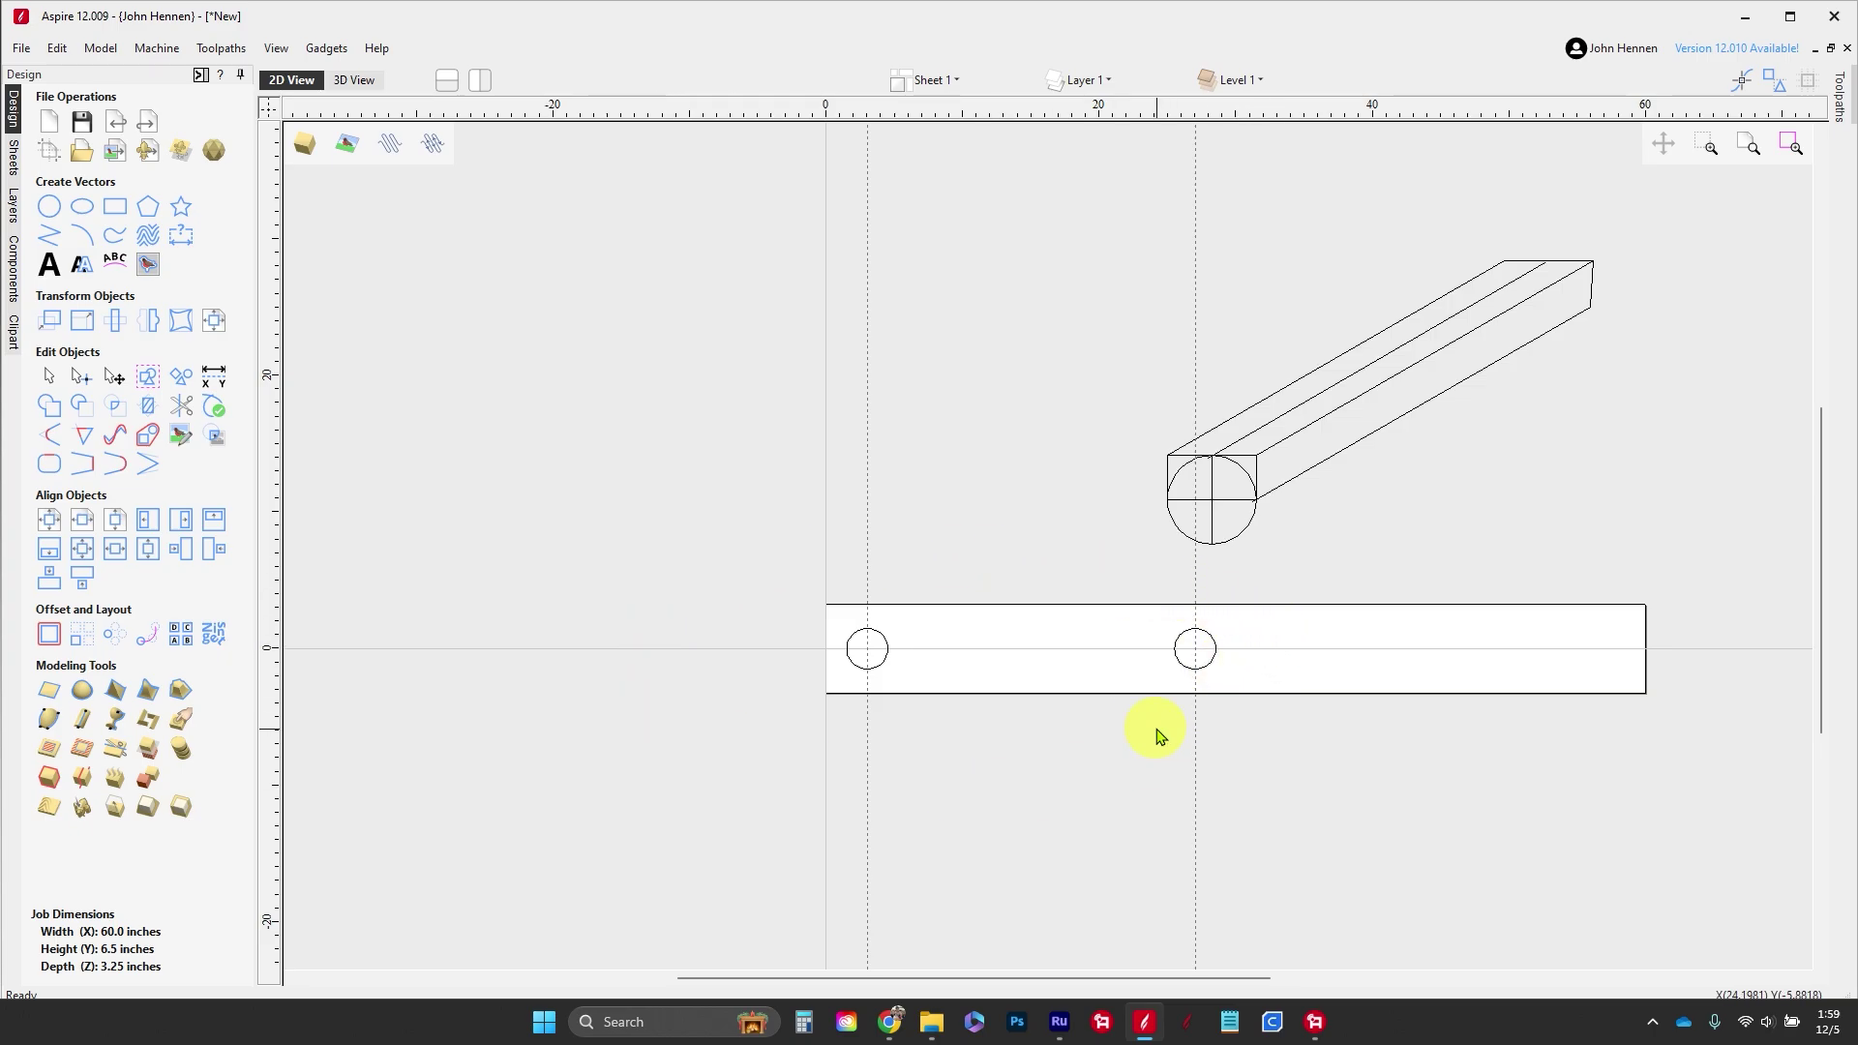
Step: Place a vertical guide at X 48 inches and create a parallel guide offset from it at X 44 inches
drag(275, 399, 1481, 571)
double_click(1480, 570)
click(805, 571)
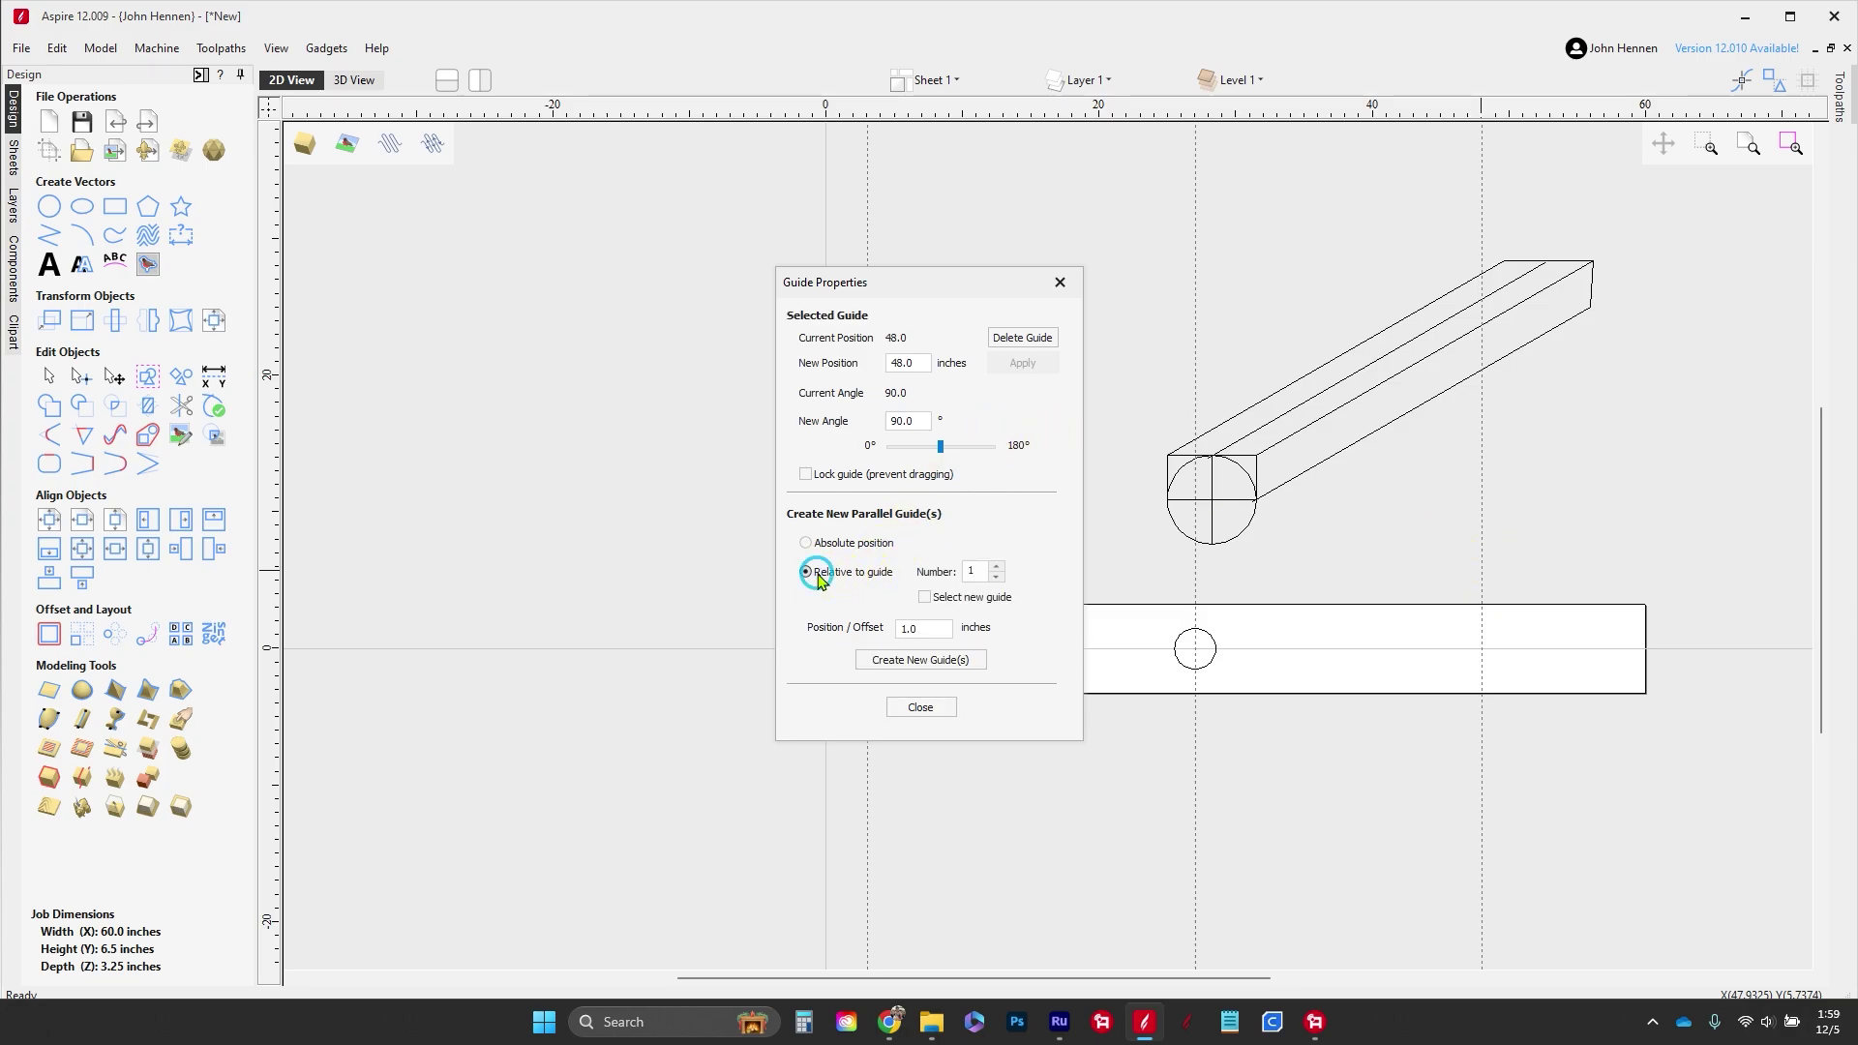
double_click(941, 624)
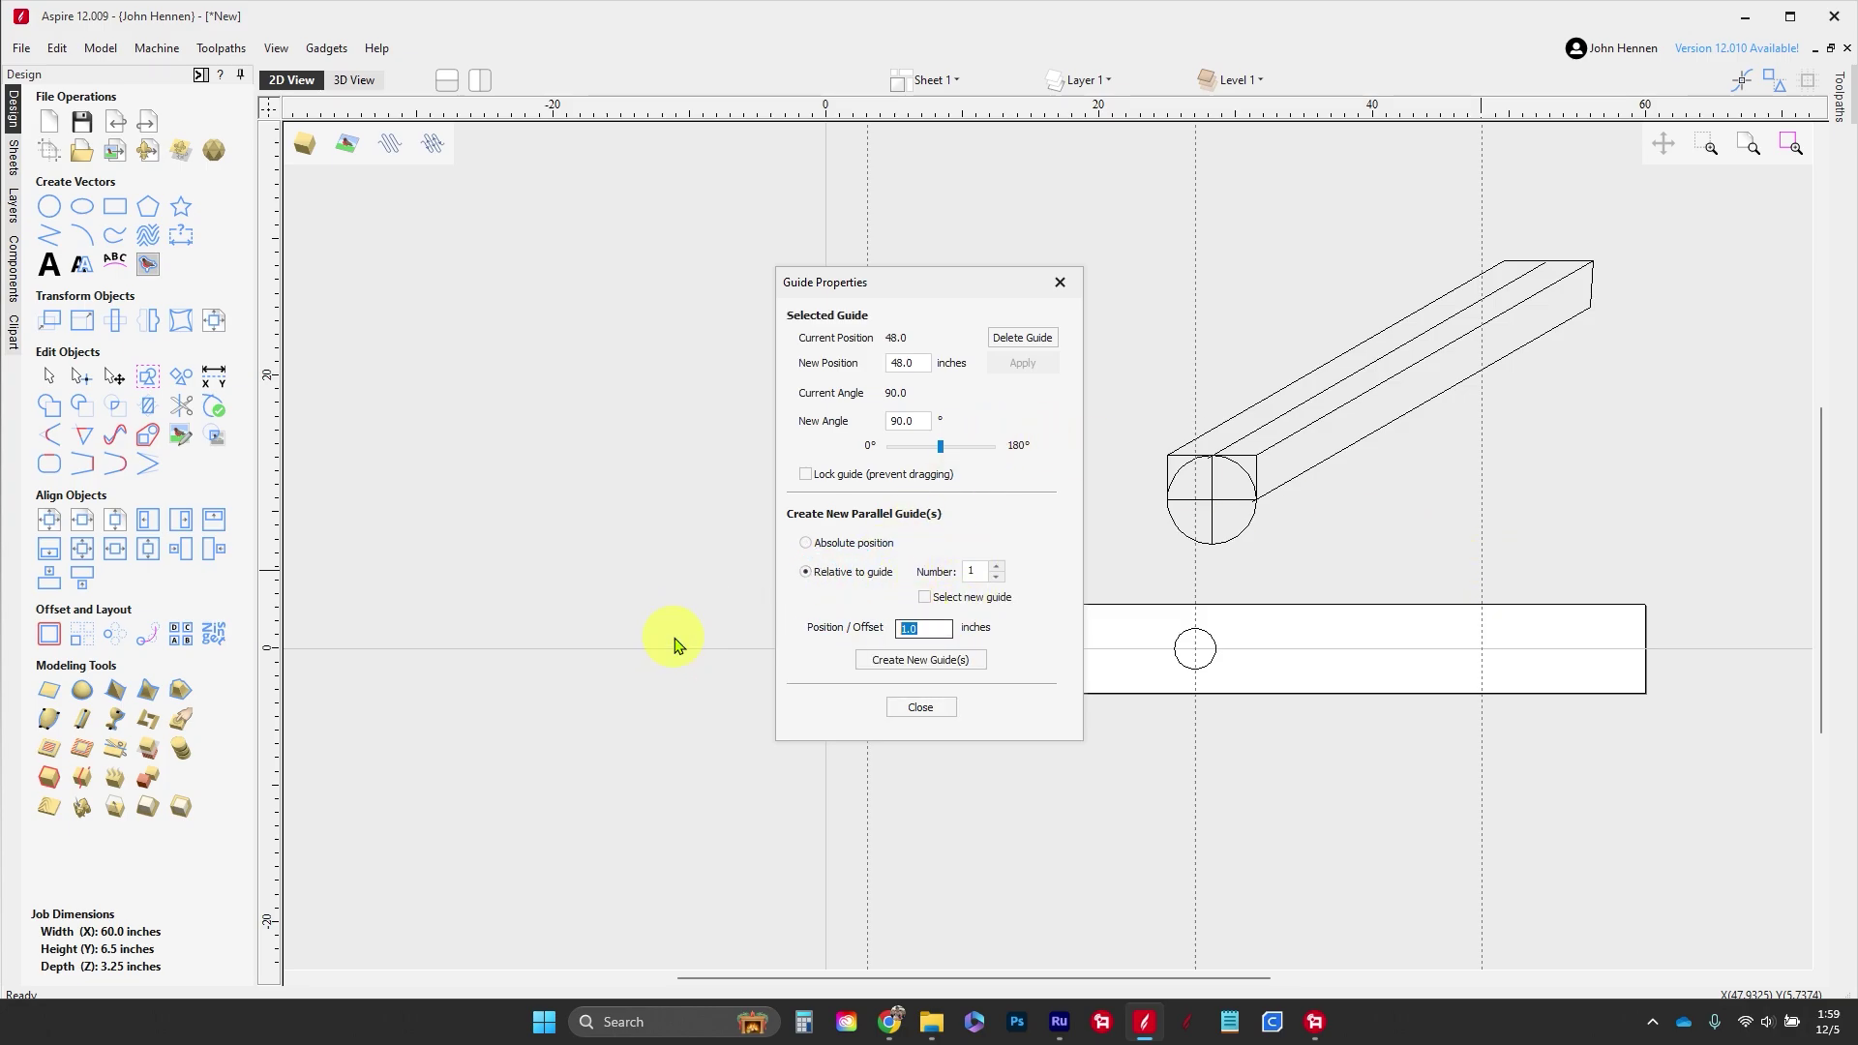
click(900, 662)
click(924, 706)
Step: Draw a rectangle 4 inches wide and 0.625 inches high between the X 44 and X 48 guides, centred on the stock's centreline
scroll(1497, 708, up, 2)
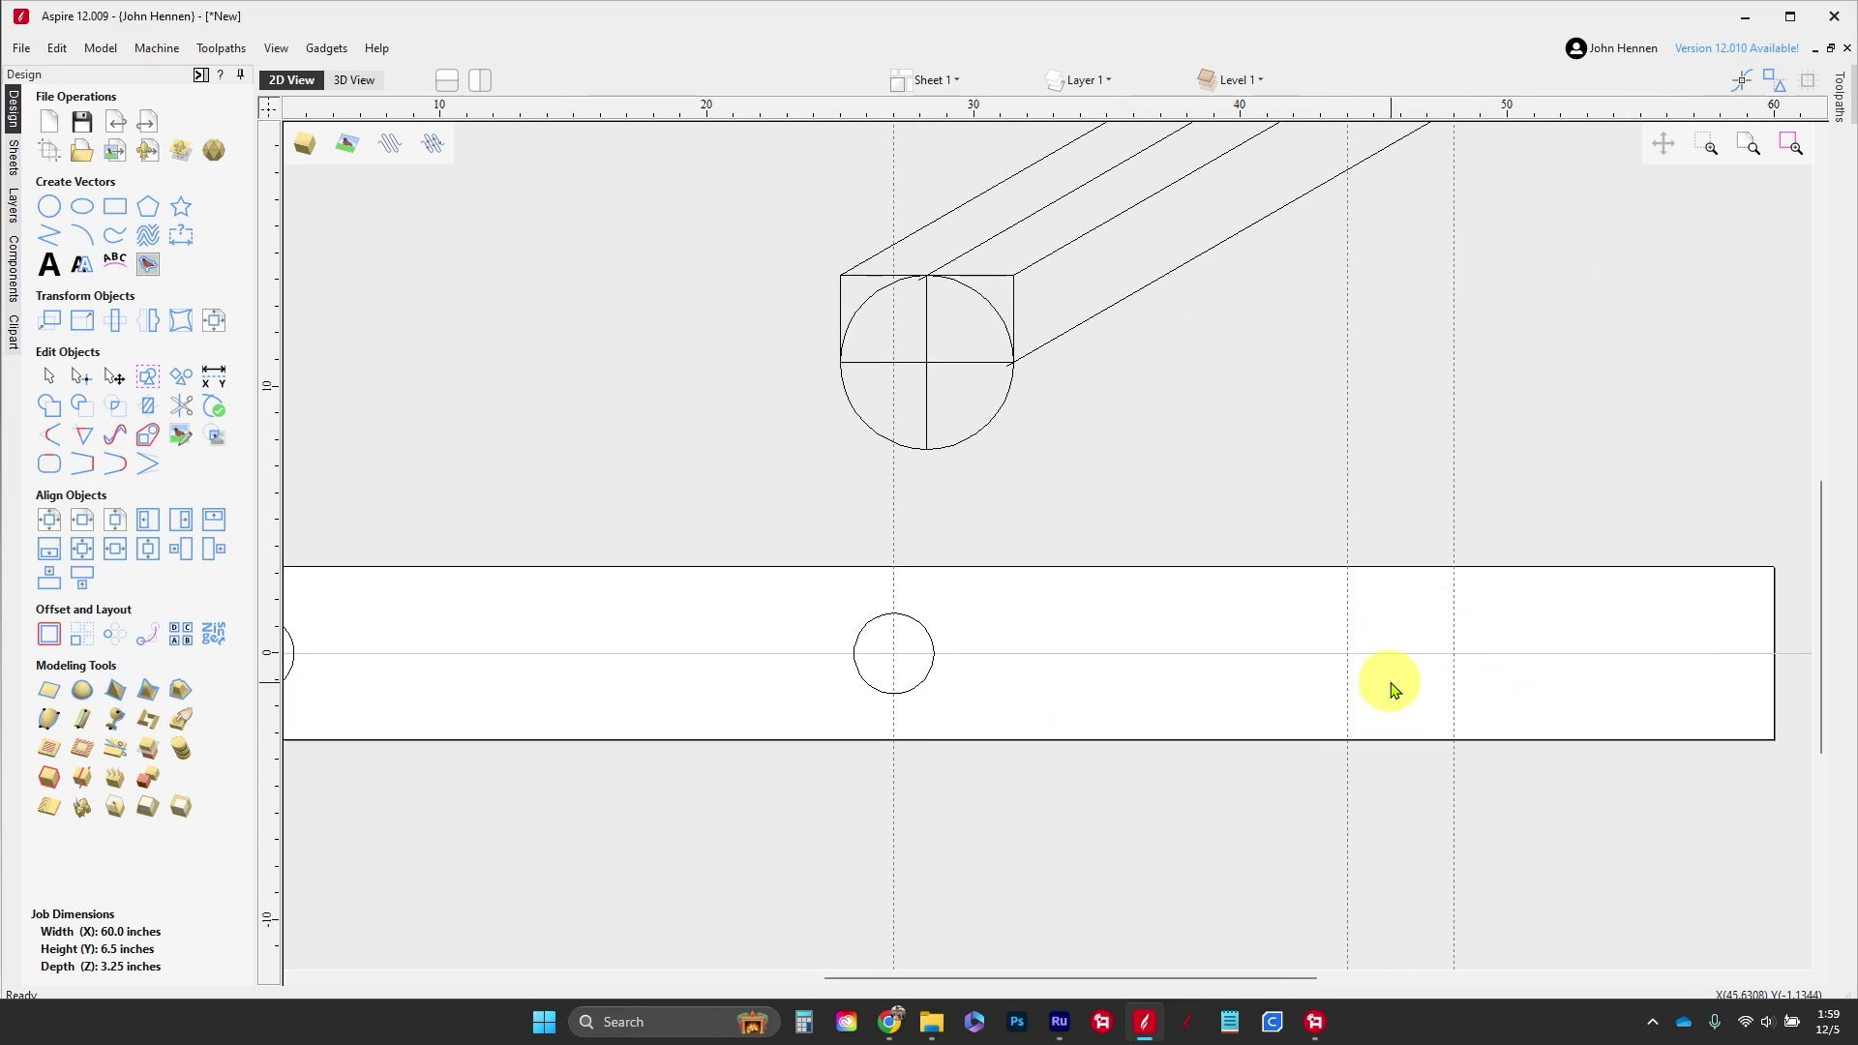
click(115, 206)
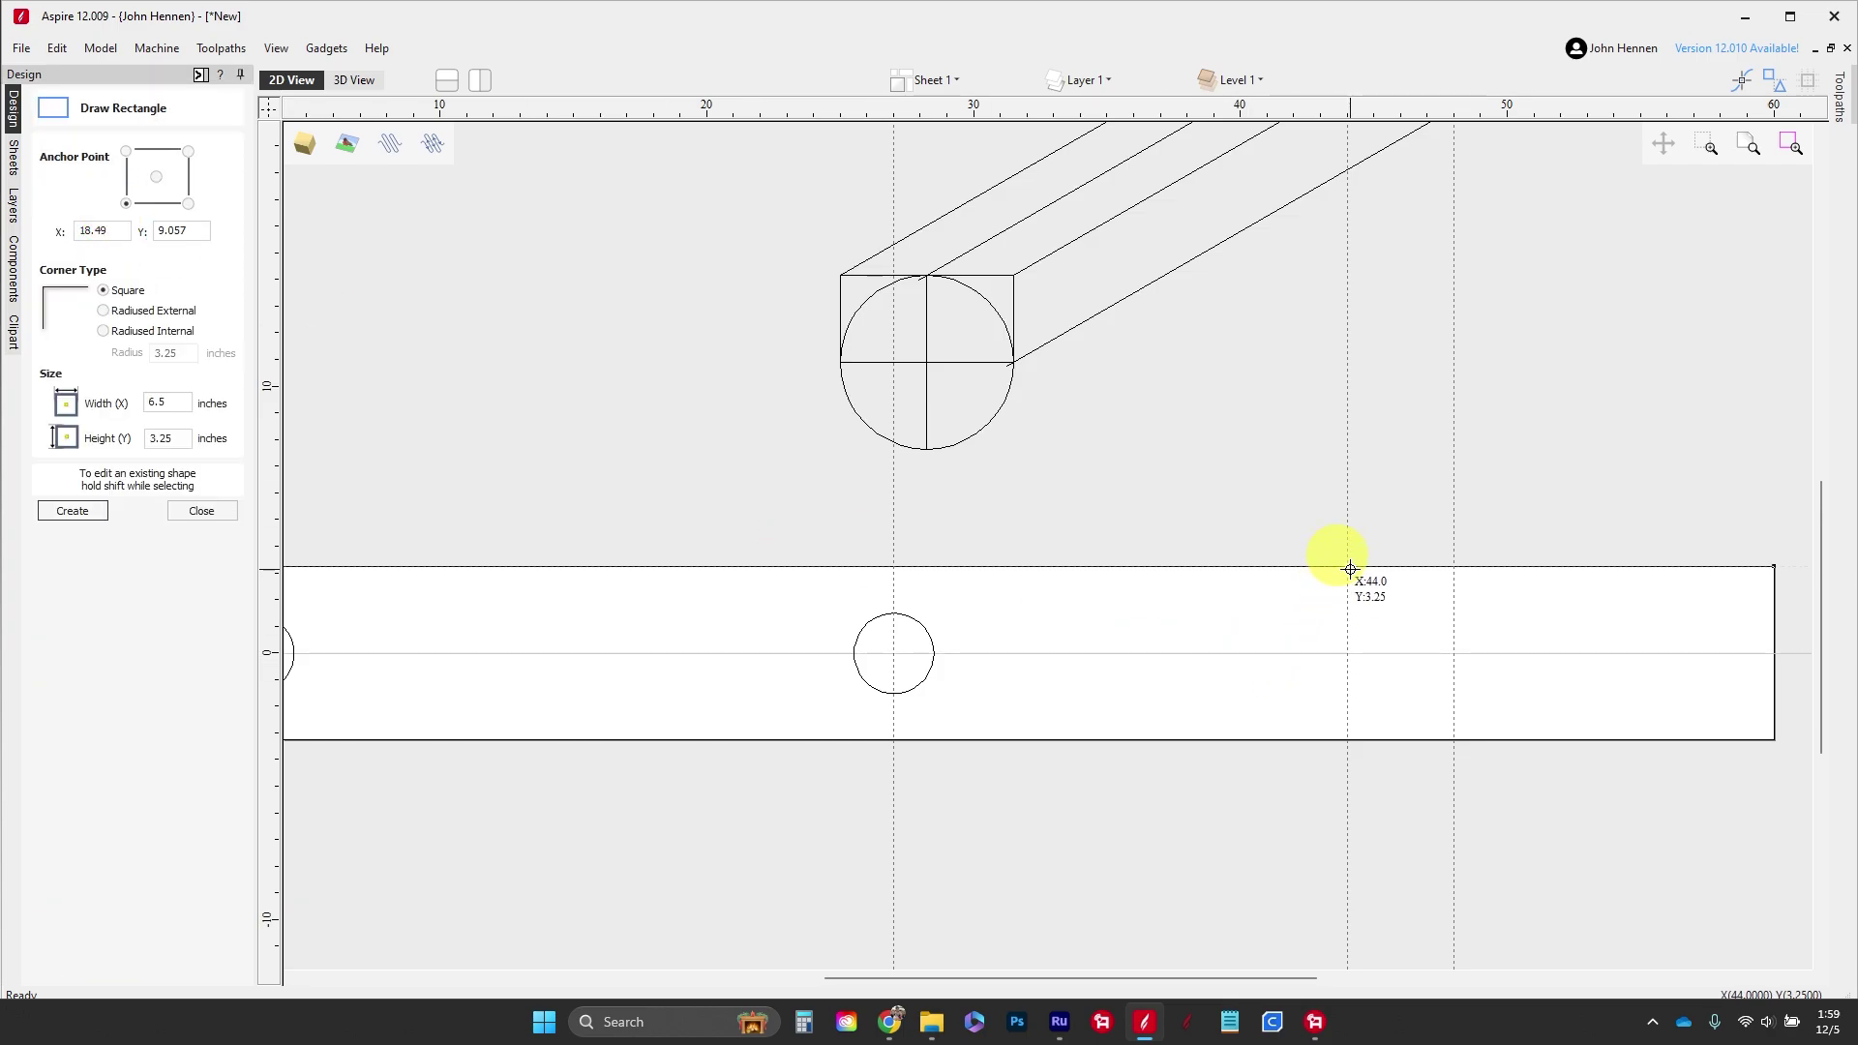
drag(1350, 567, 1453, 742)
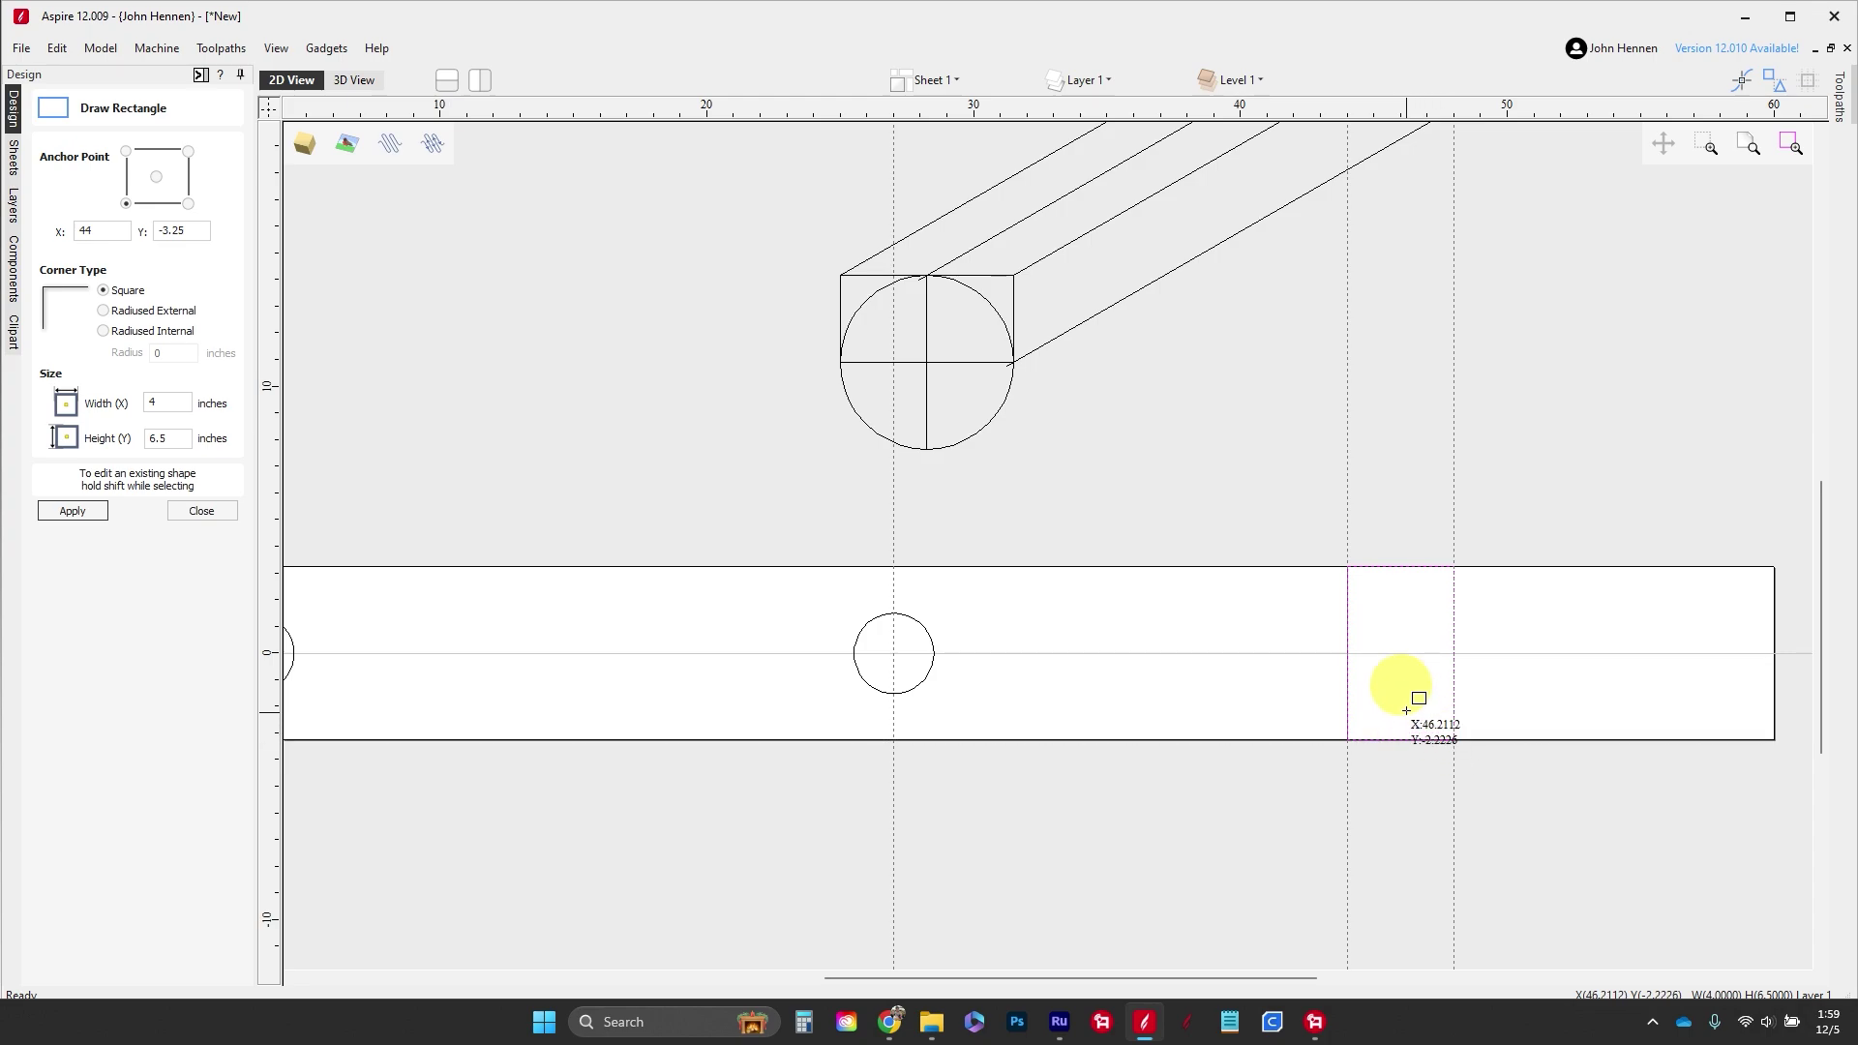
click(157, 178)
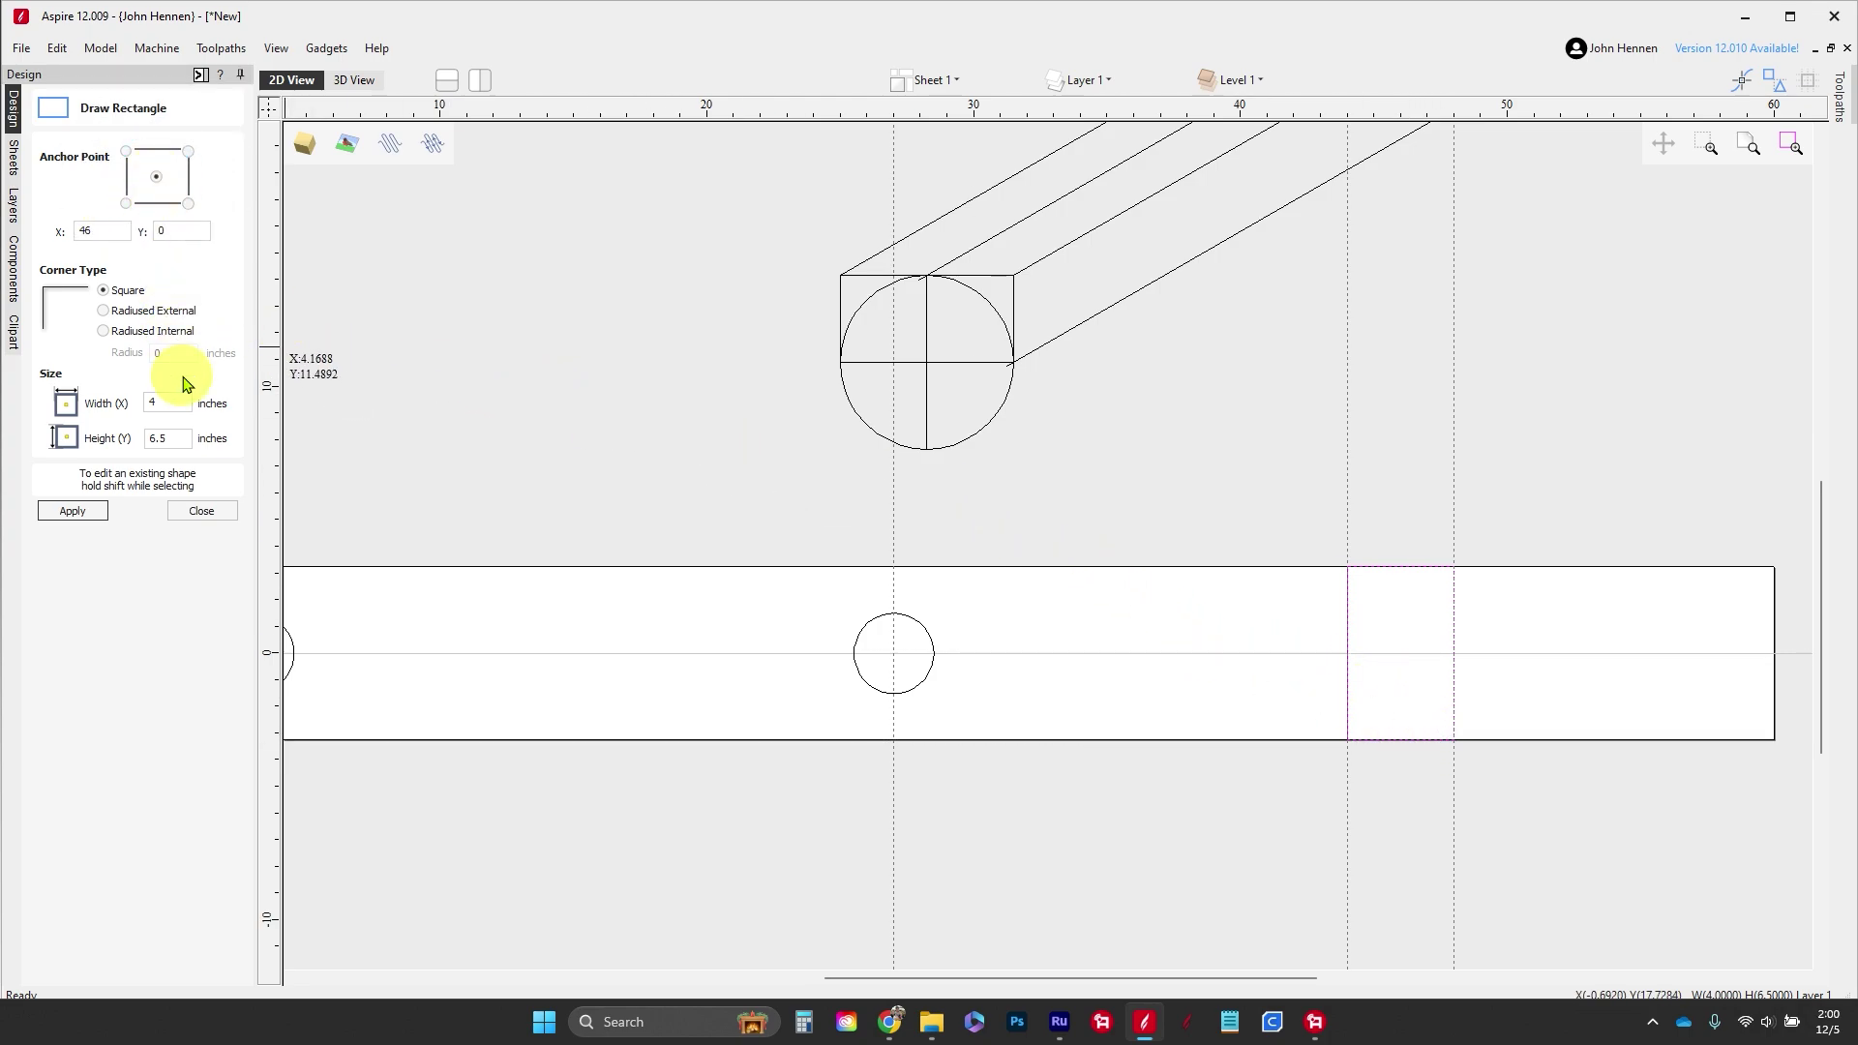
double_click(181, 438)
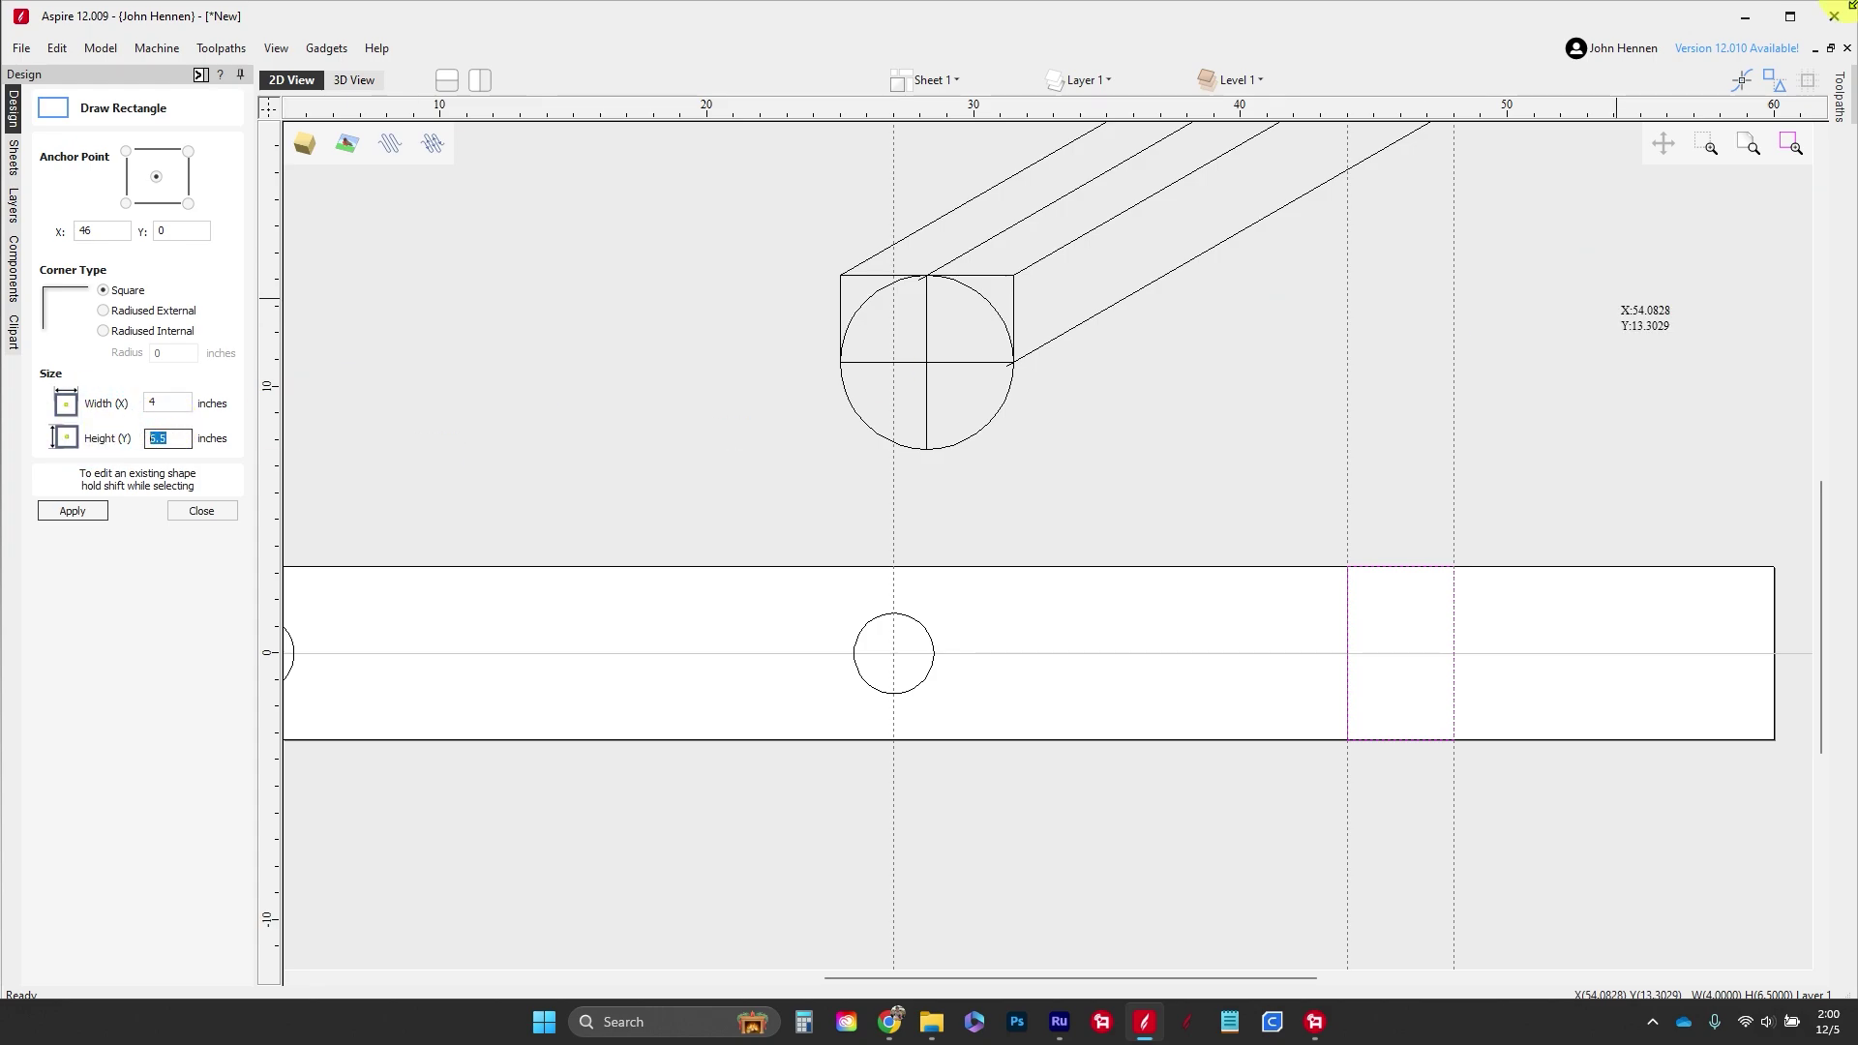
text(0.62)
key(Tab)
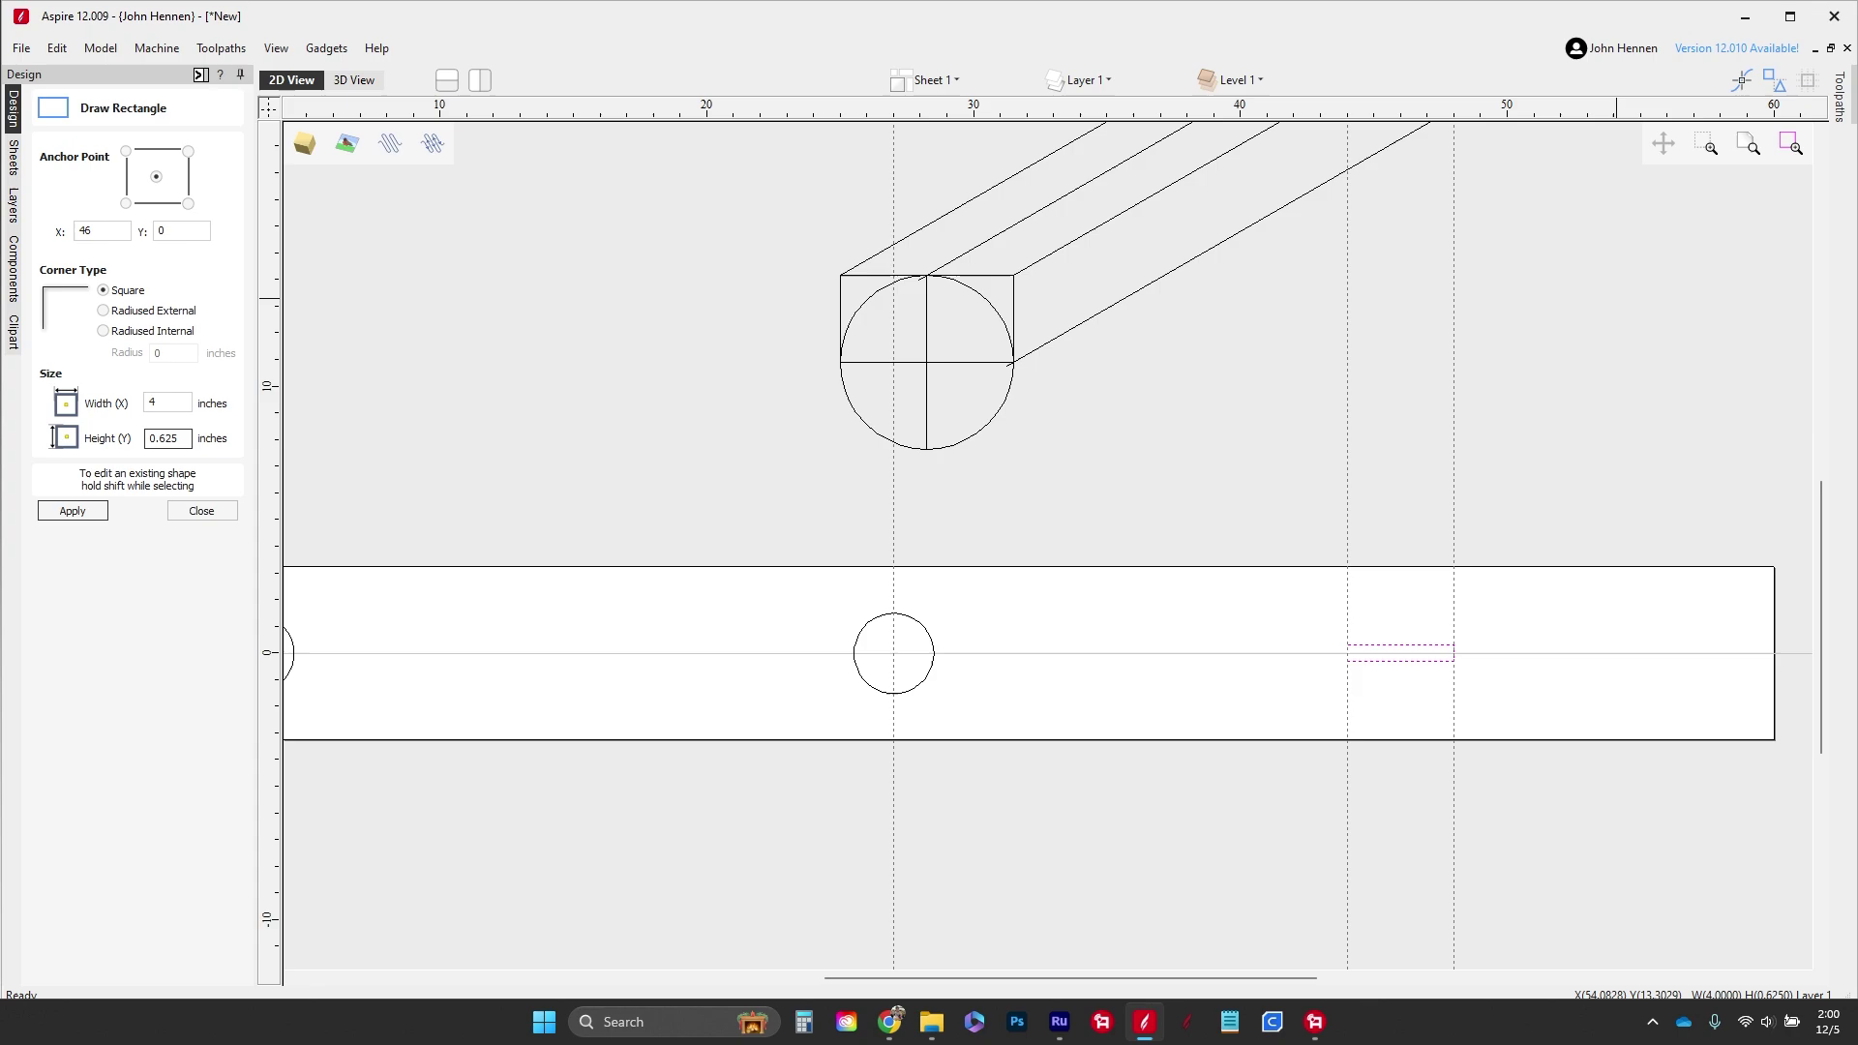
click(213, 511)
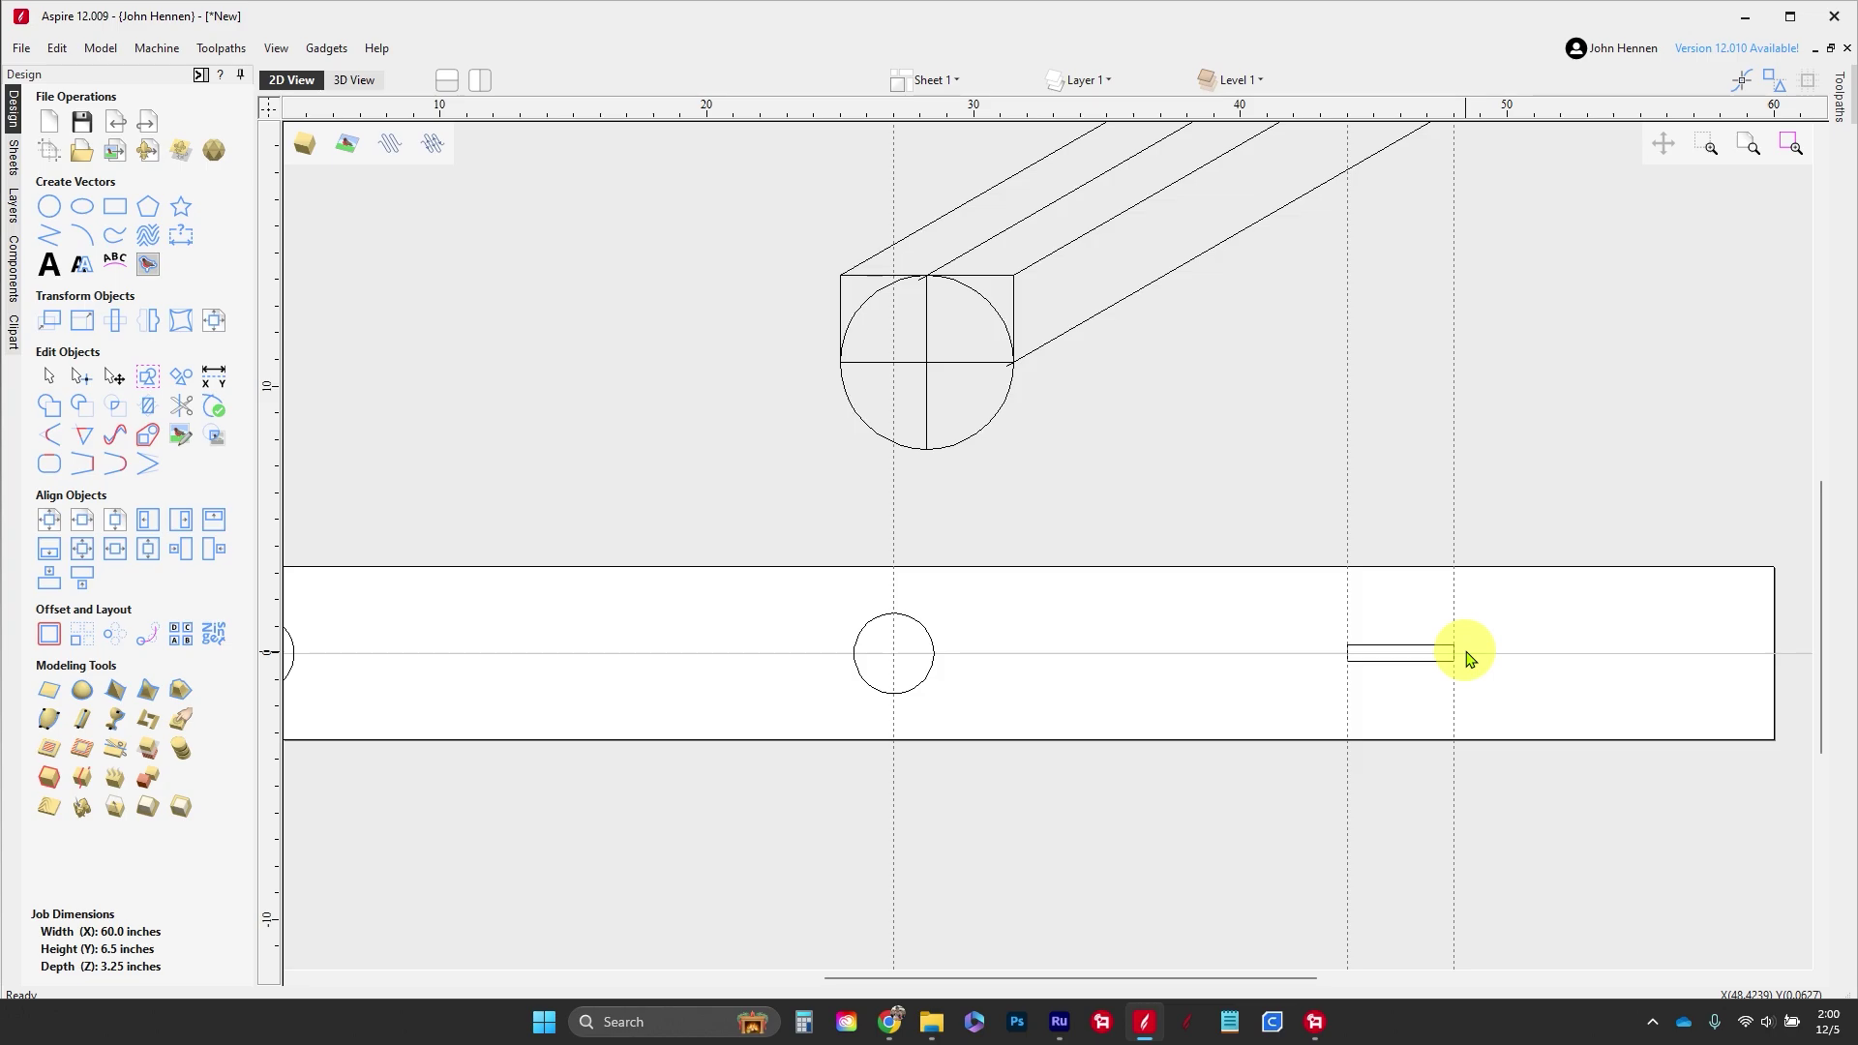
Step: Hide the guide lines in the 2D view
scroll(1466, 656, down, 1)
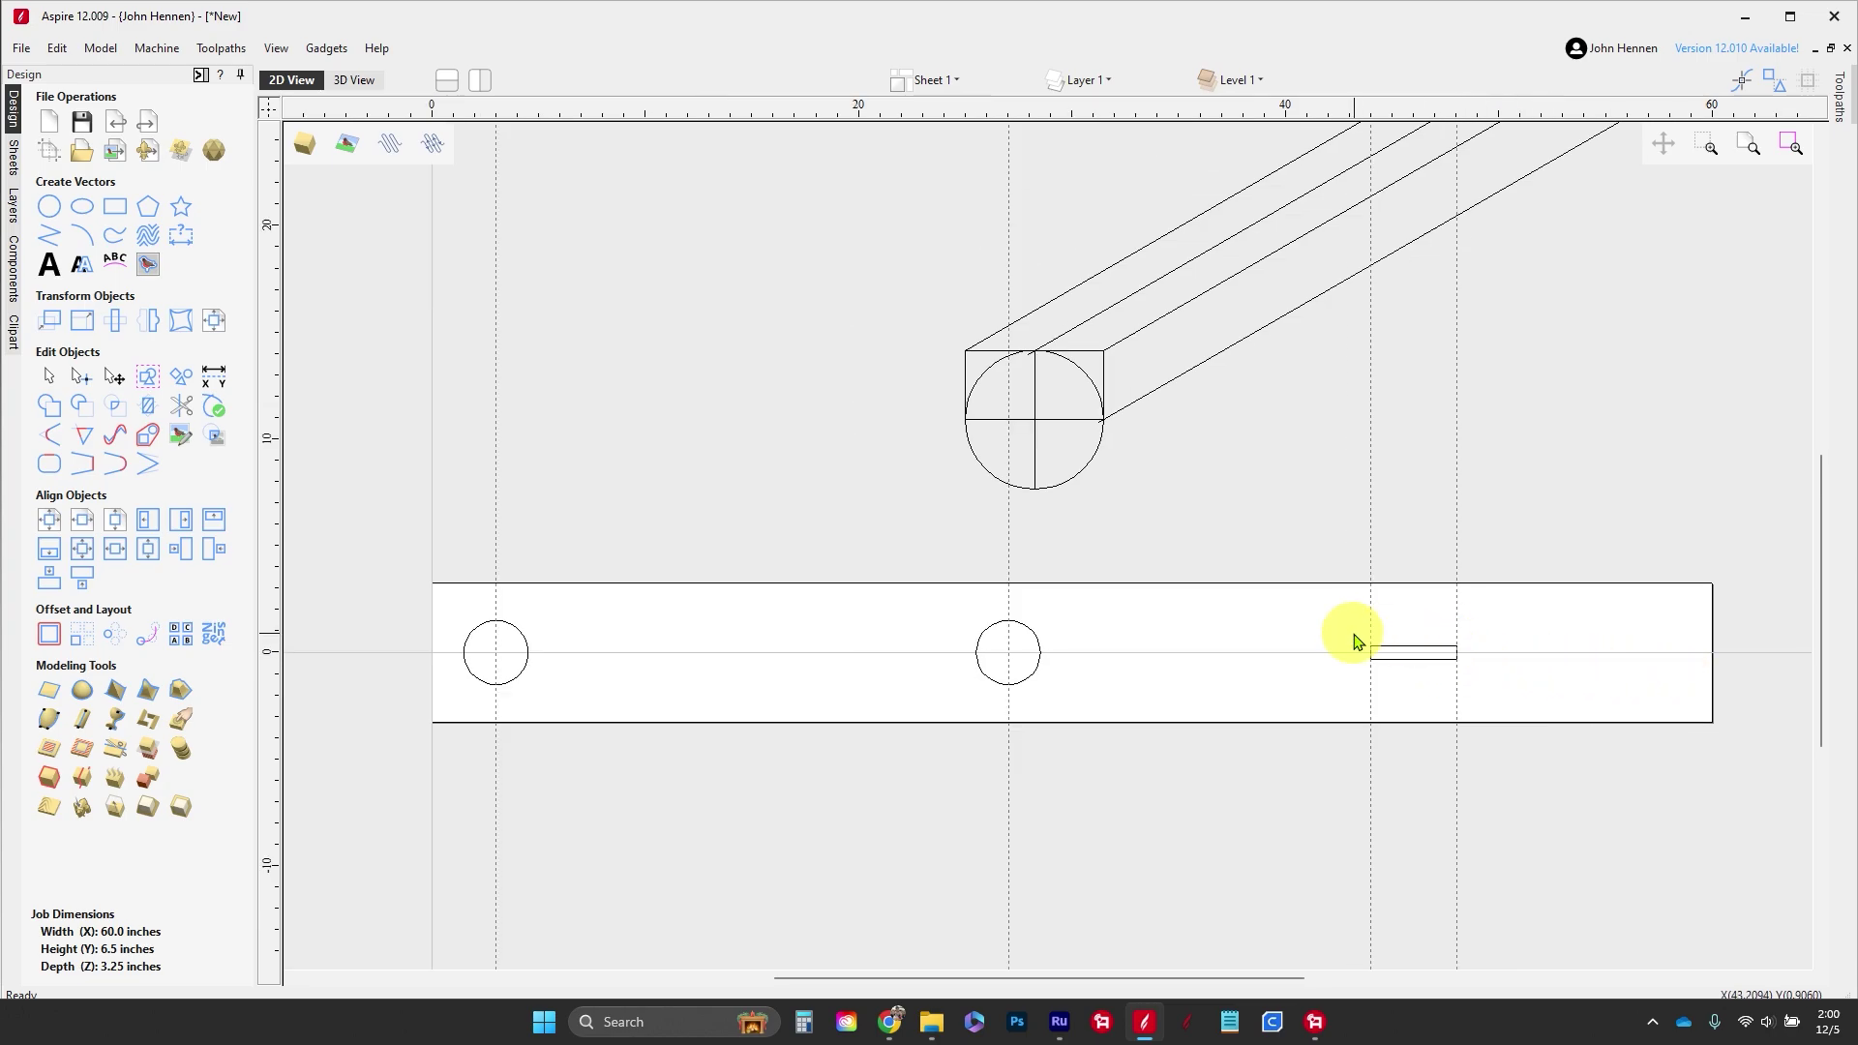
scroll(435, 527, down, 1)
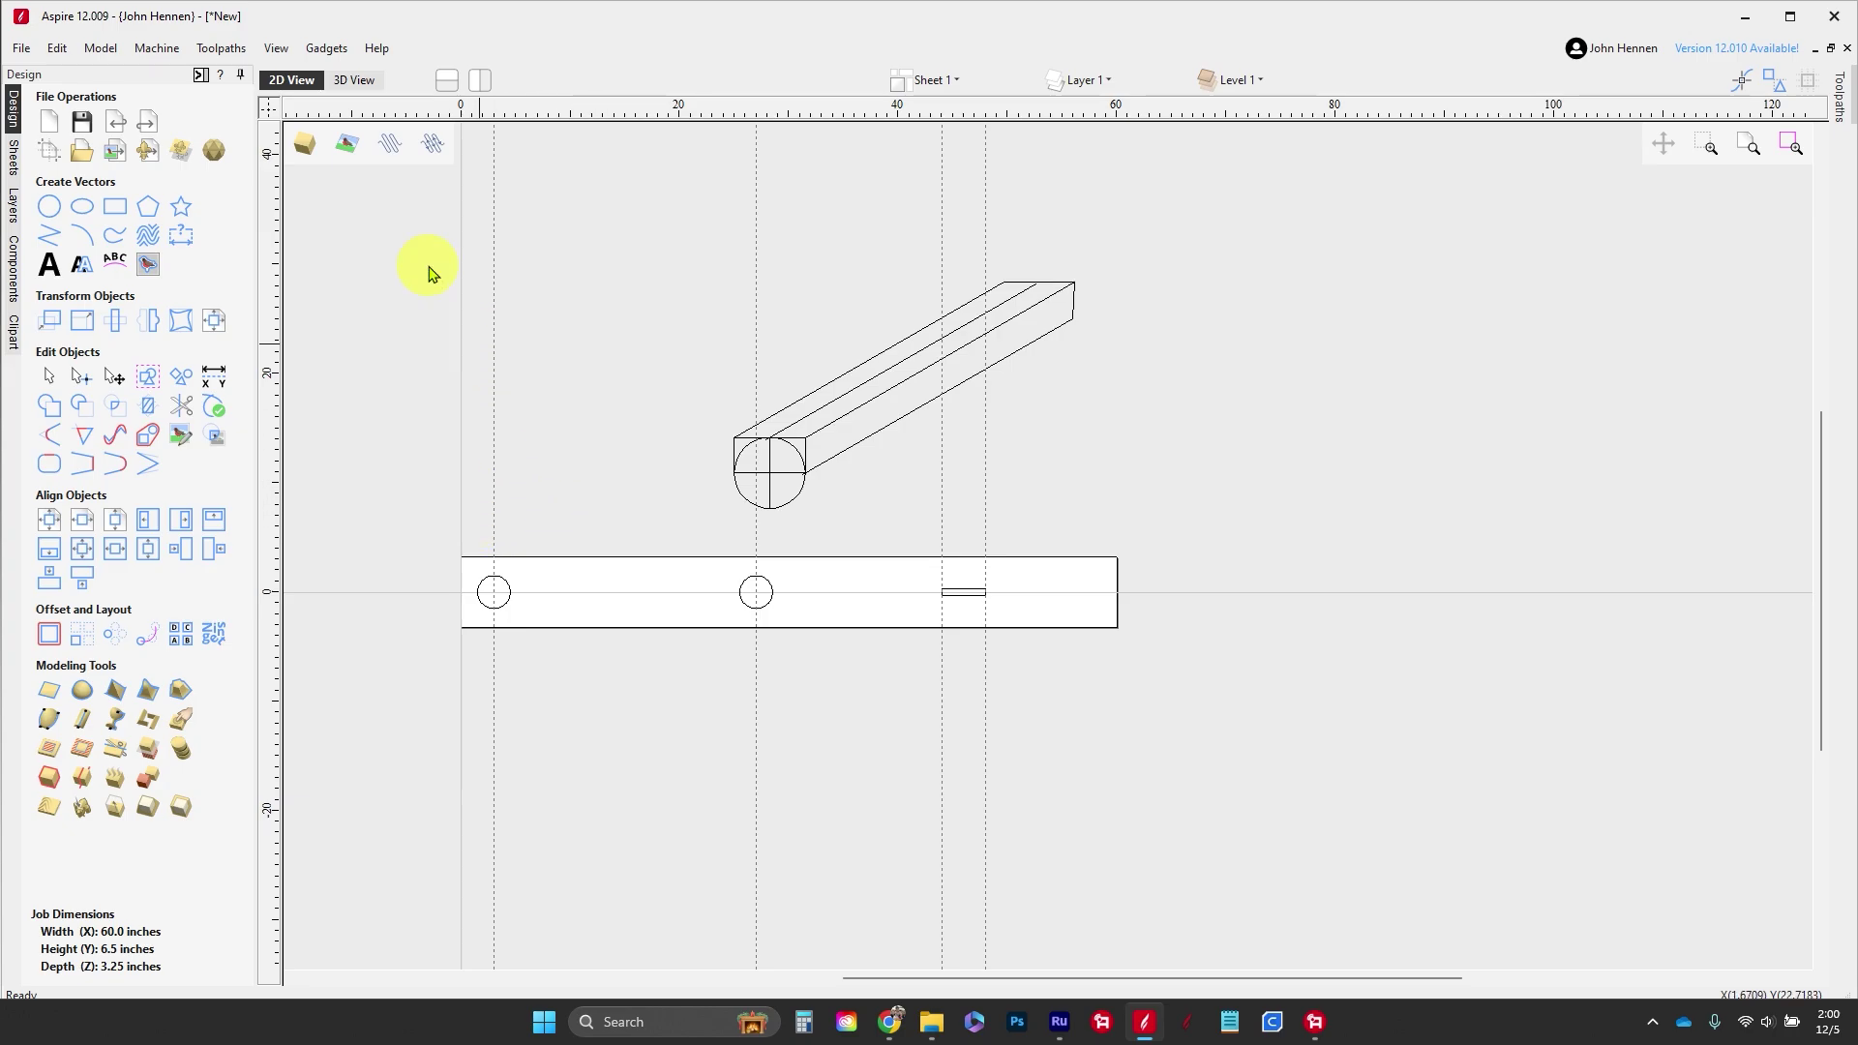
click(268, 114)
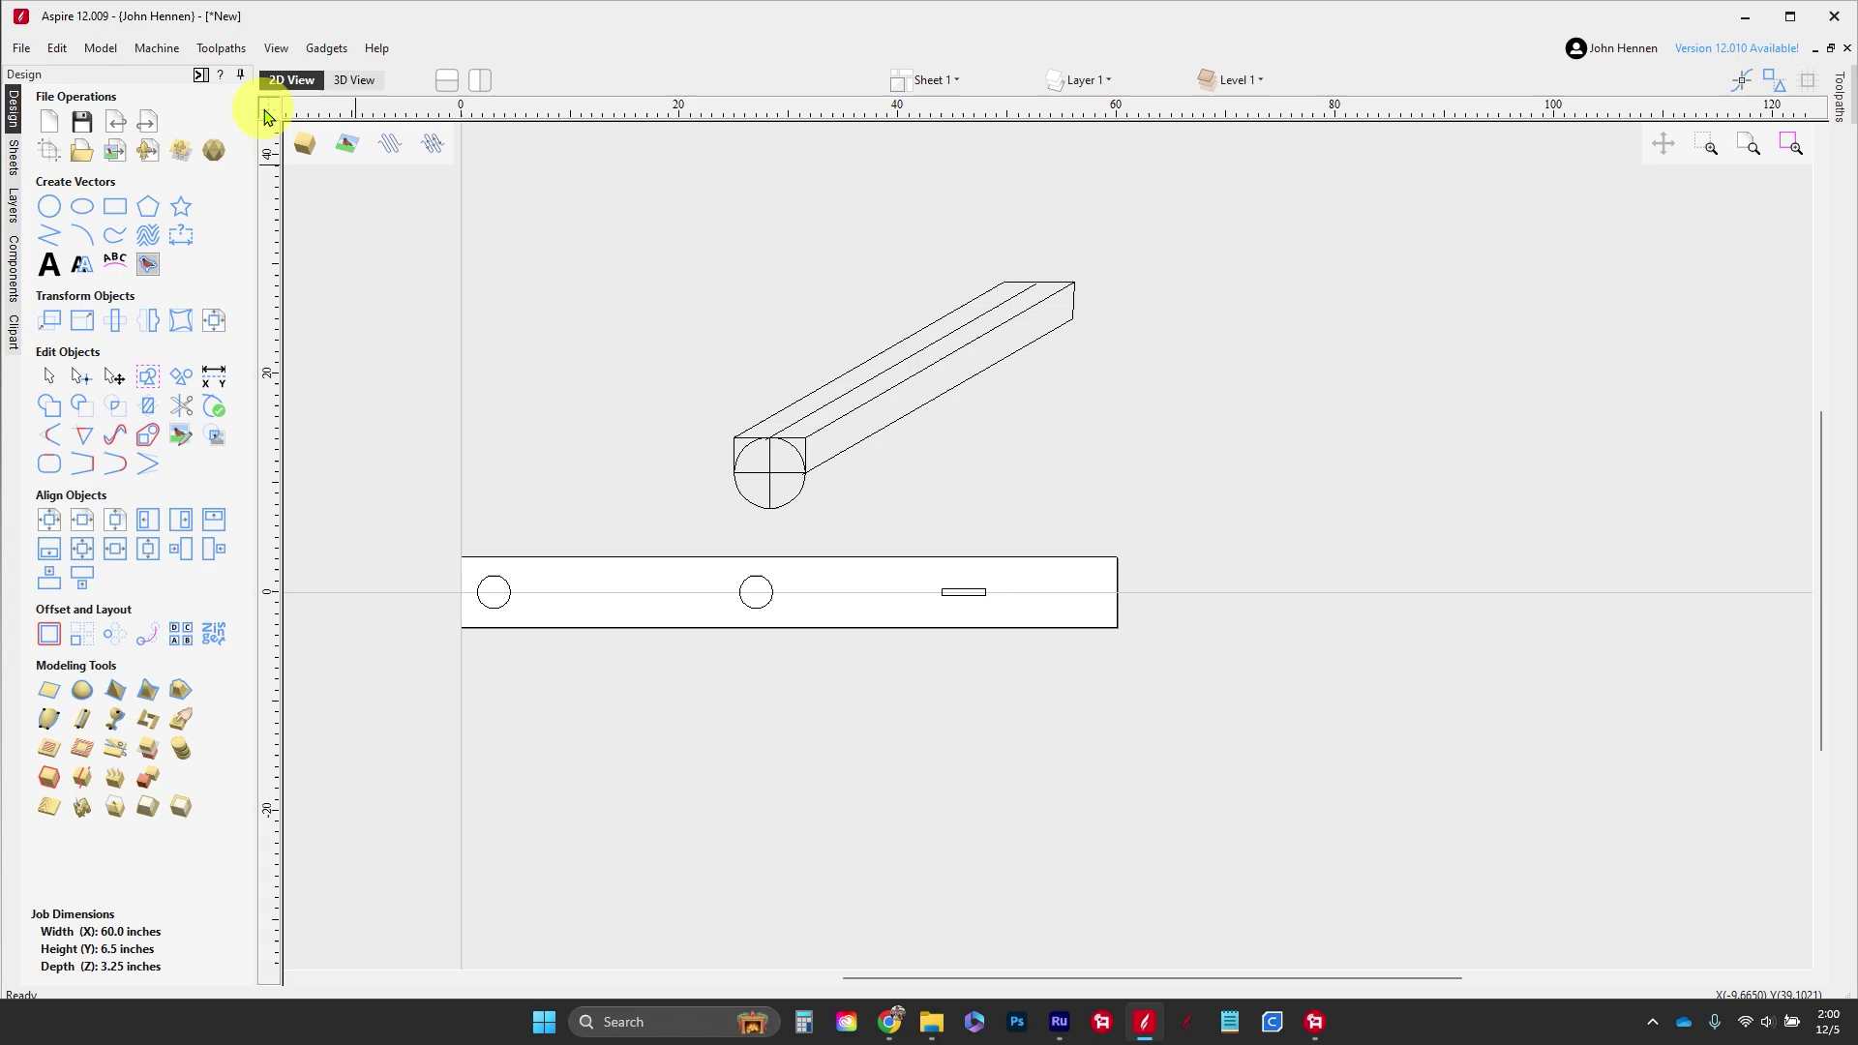
Step: Switch to the toolpath operations and confirm the material setup with Z-Zero at the machine bed
click(201, 76)
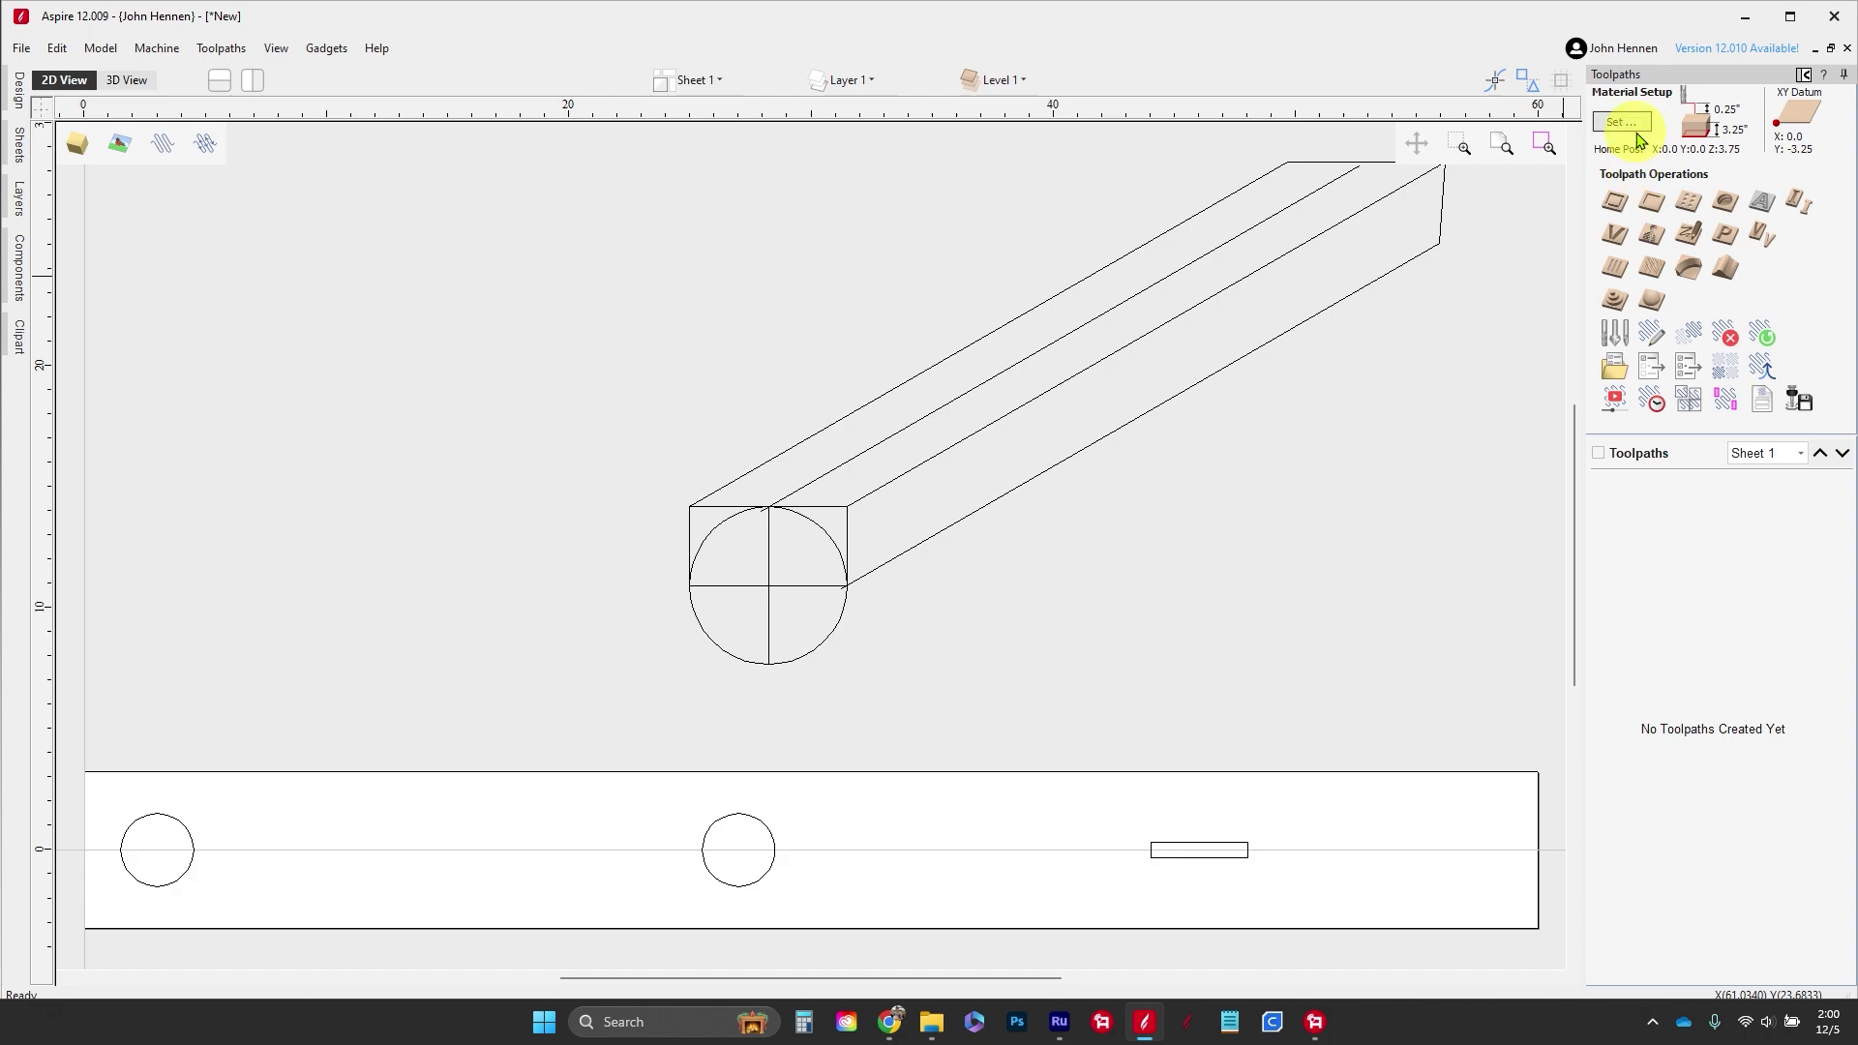
click(1640, 128)
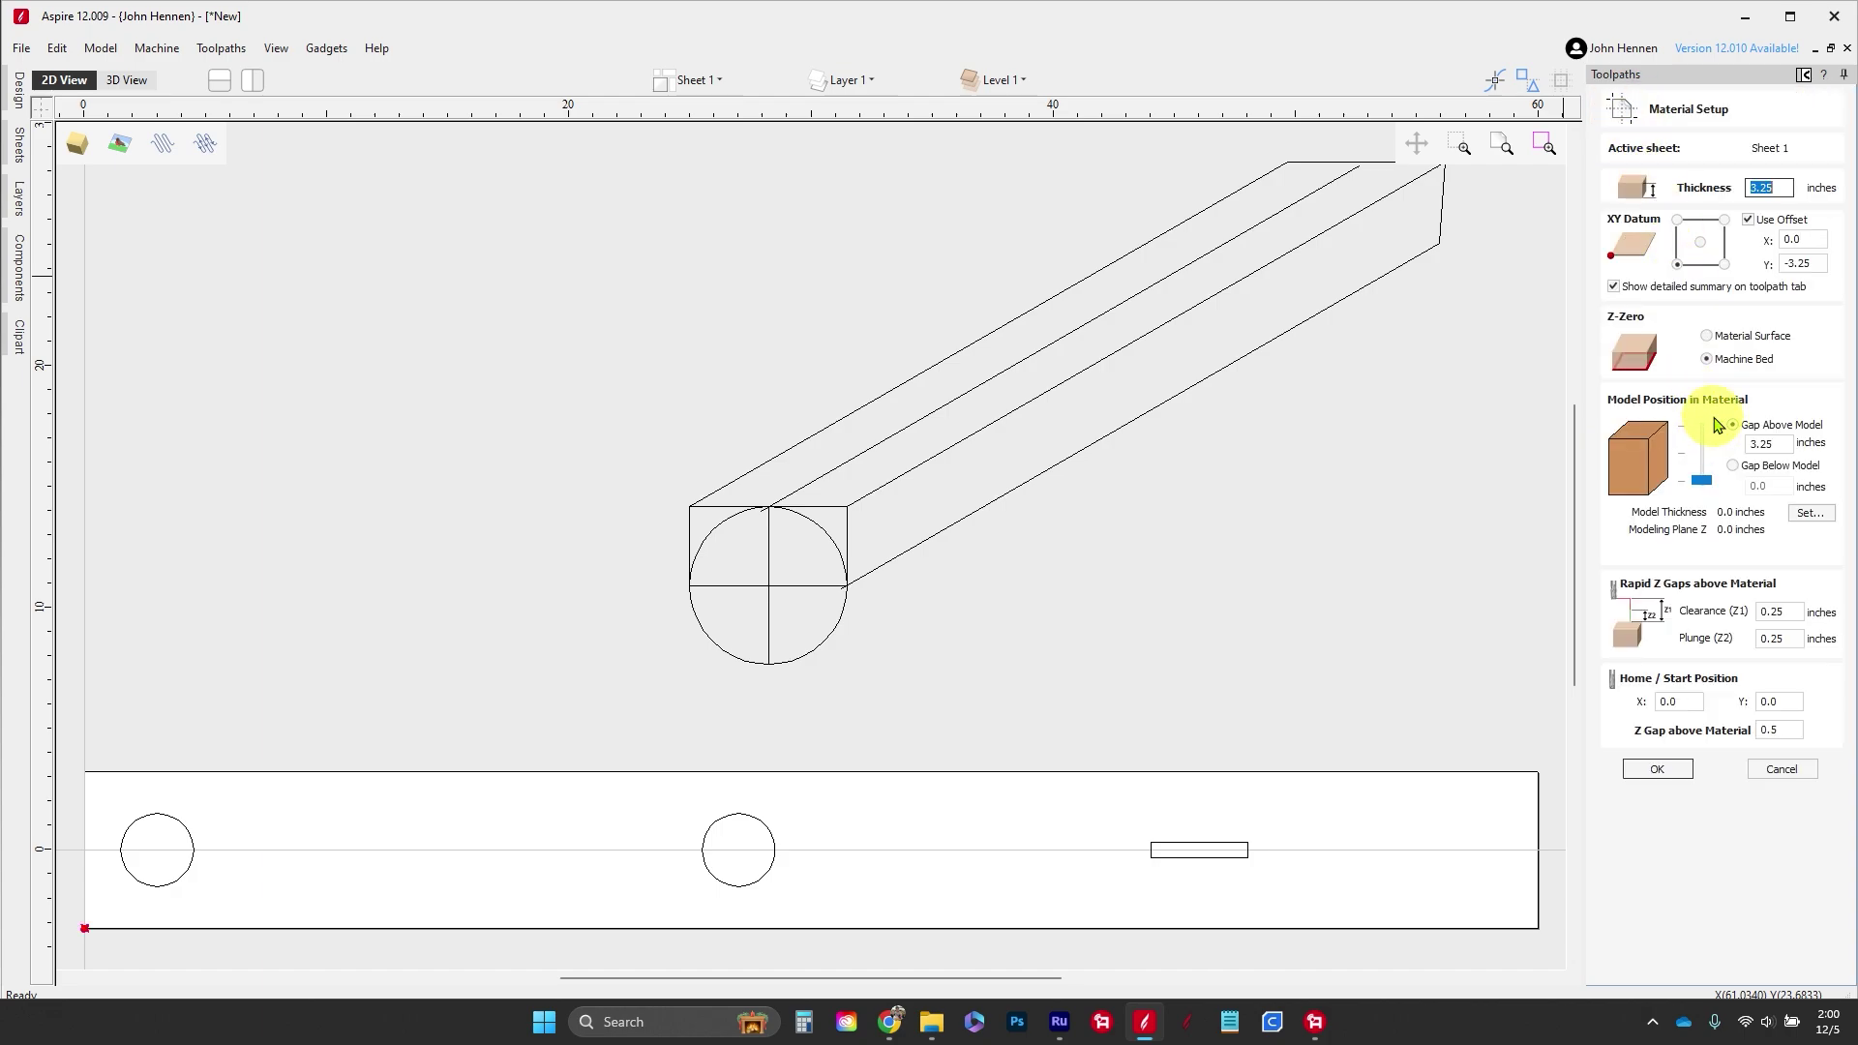
click(1708, 368)
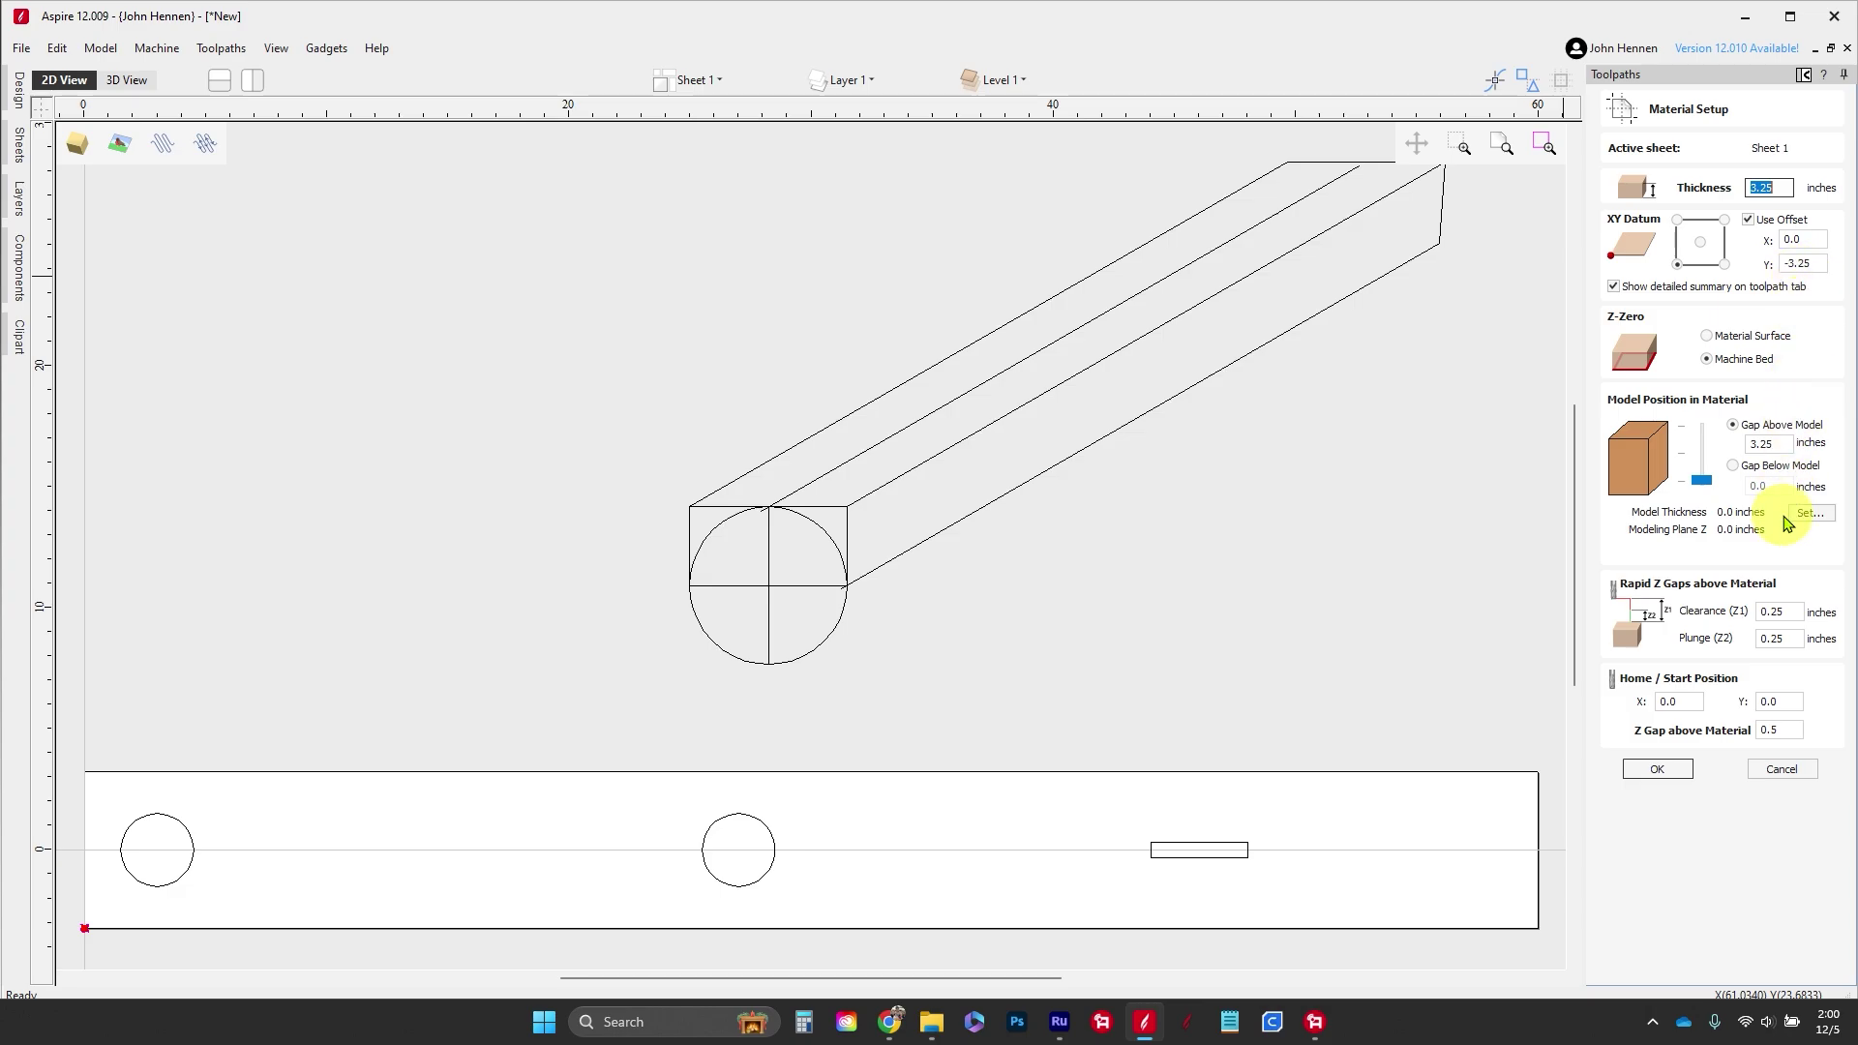
click(1659, 771)
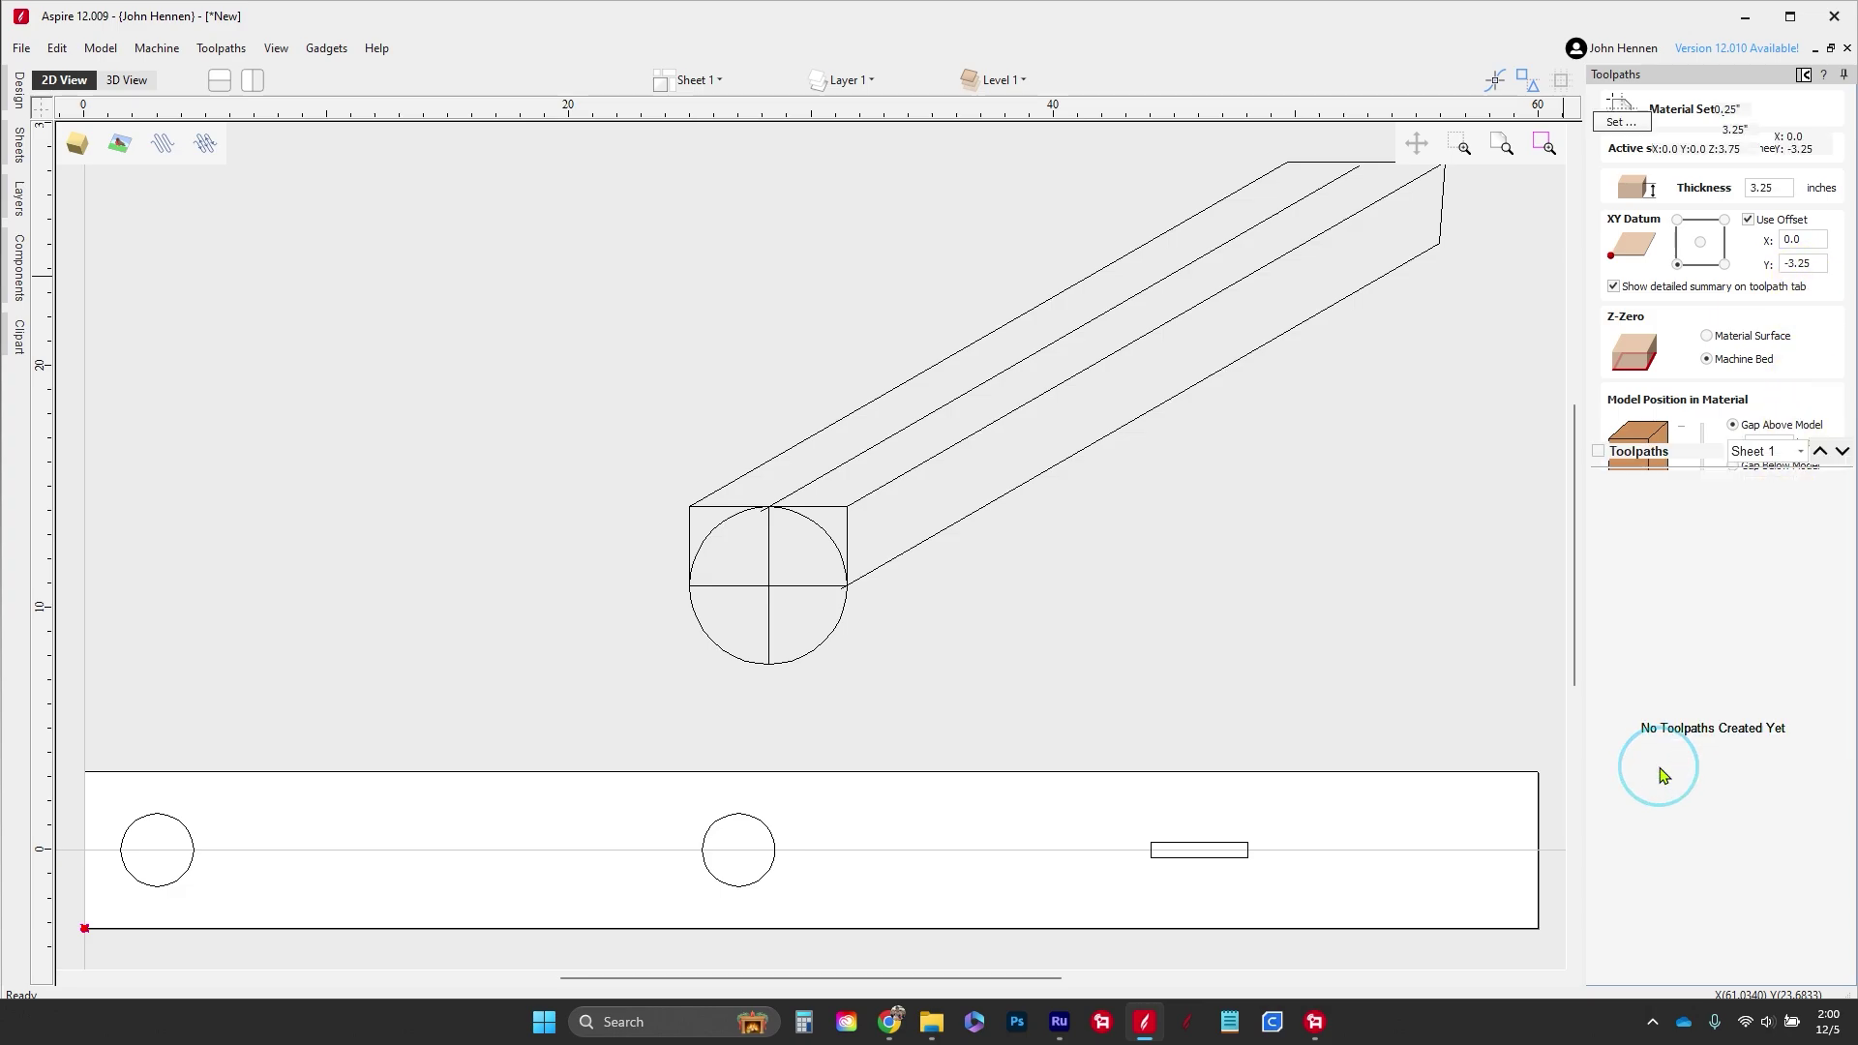
Step: Start a Pocket toolpath for the two 3-inch circles with a cut depth of 2 inches
drag(824, 896, 91, 788)
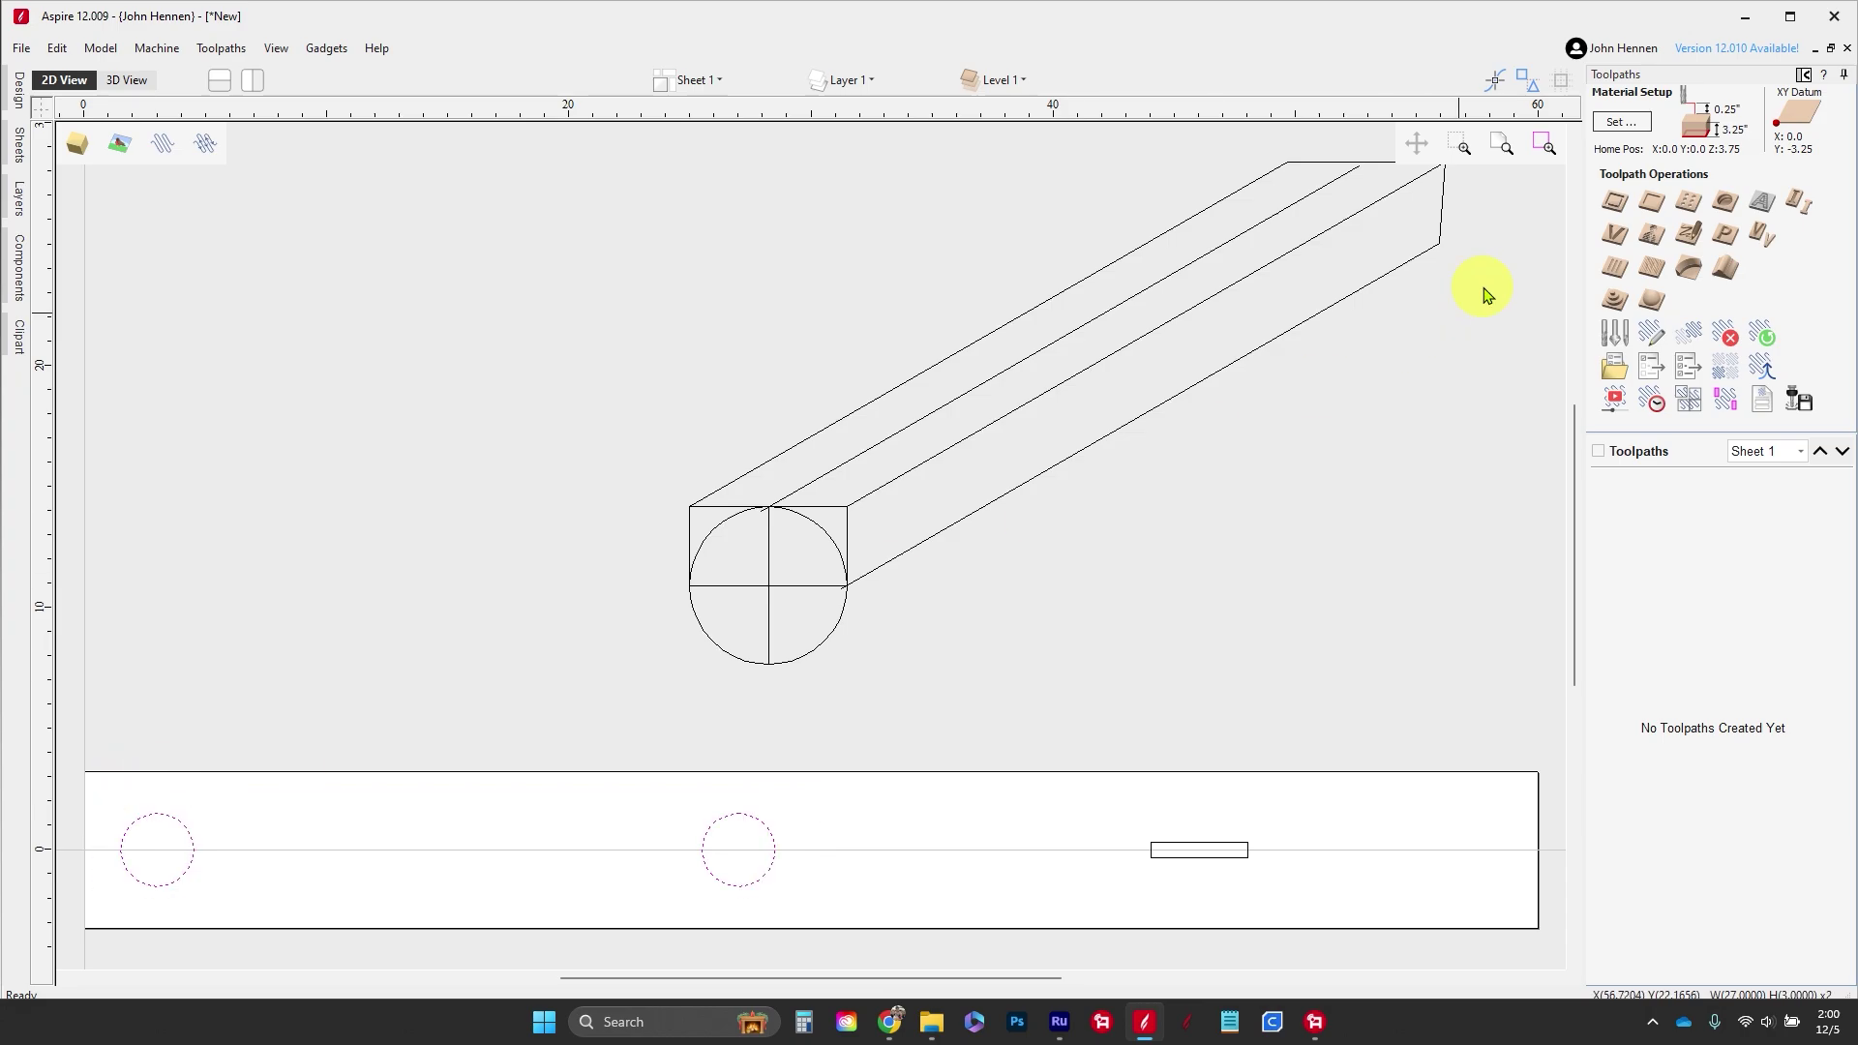
click(1647, 209)
click(1779, 183)
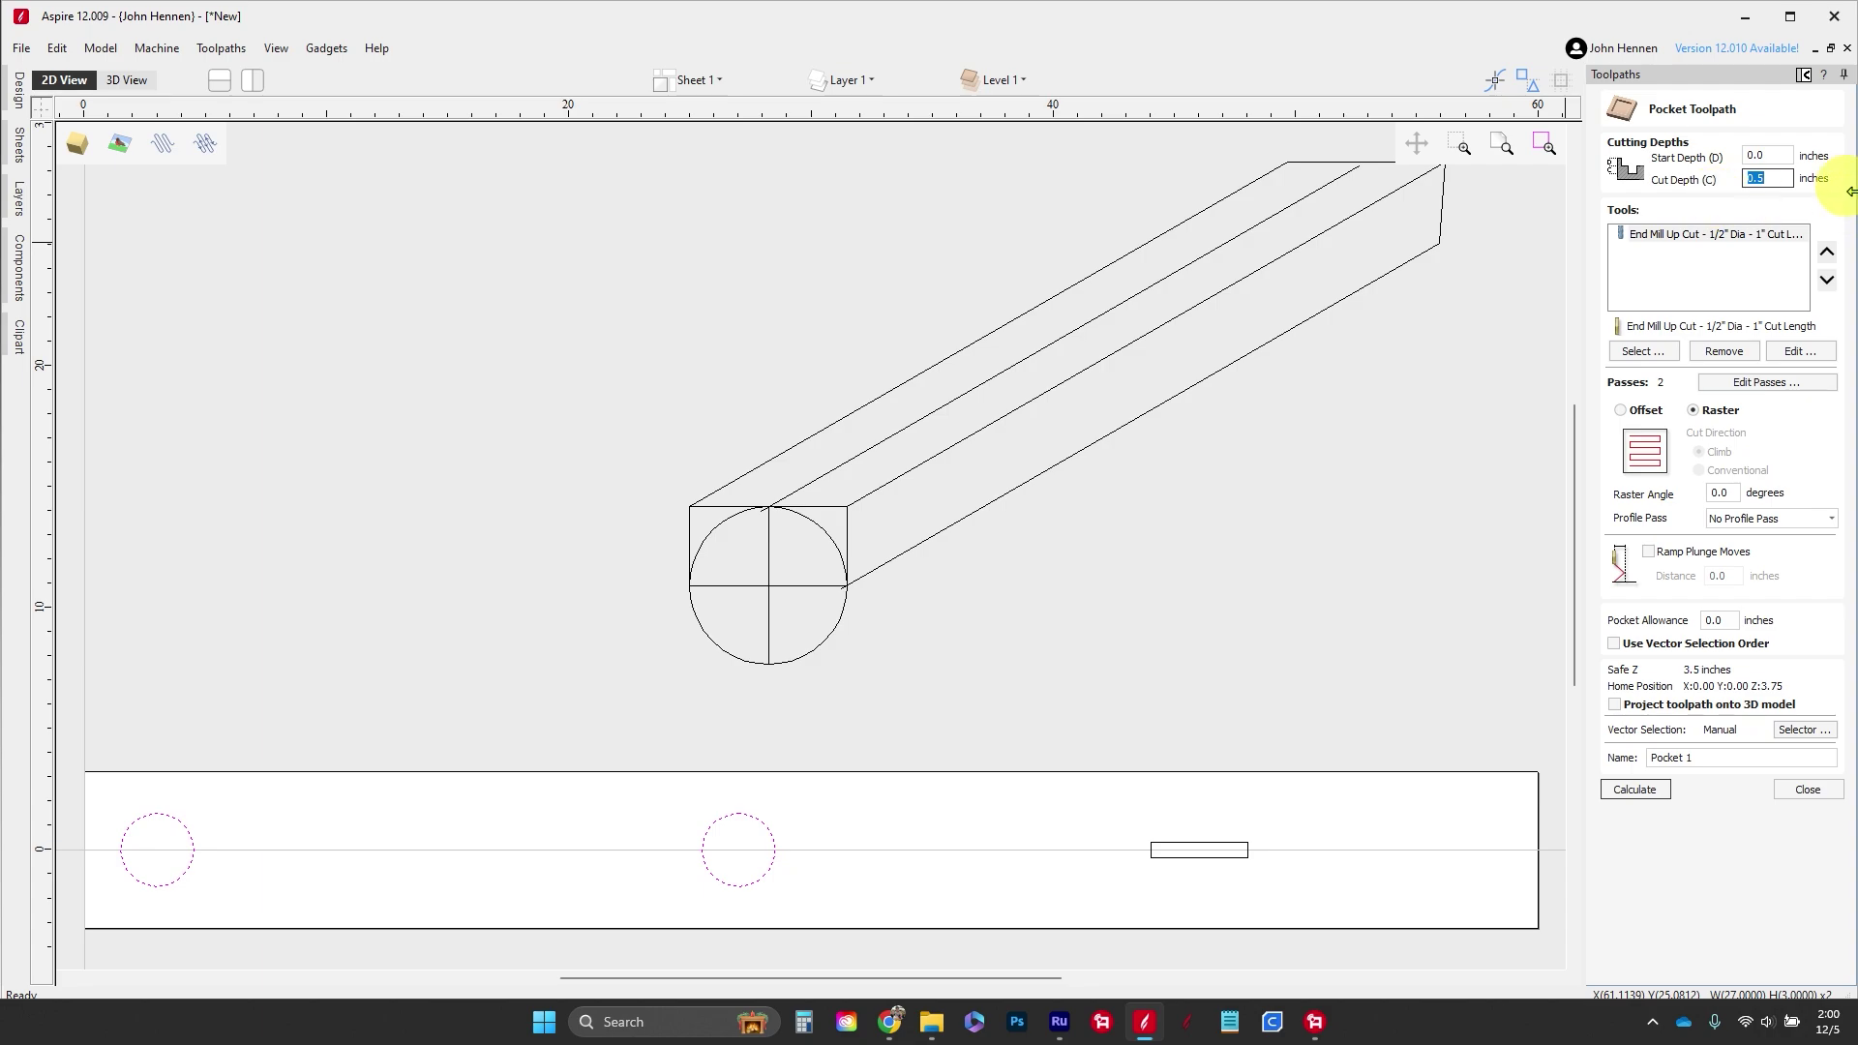
text(2)
Step: Replace the pocket's tool with the 1/2" up-cut end mill of 1 5/8" cut length, setting its pass depth to 0.1875 inches
click(1642, 351)
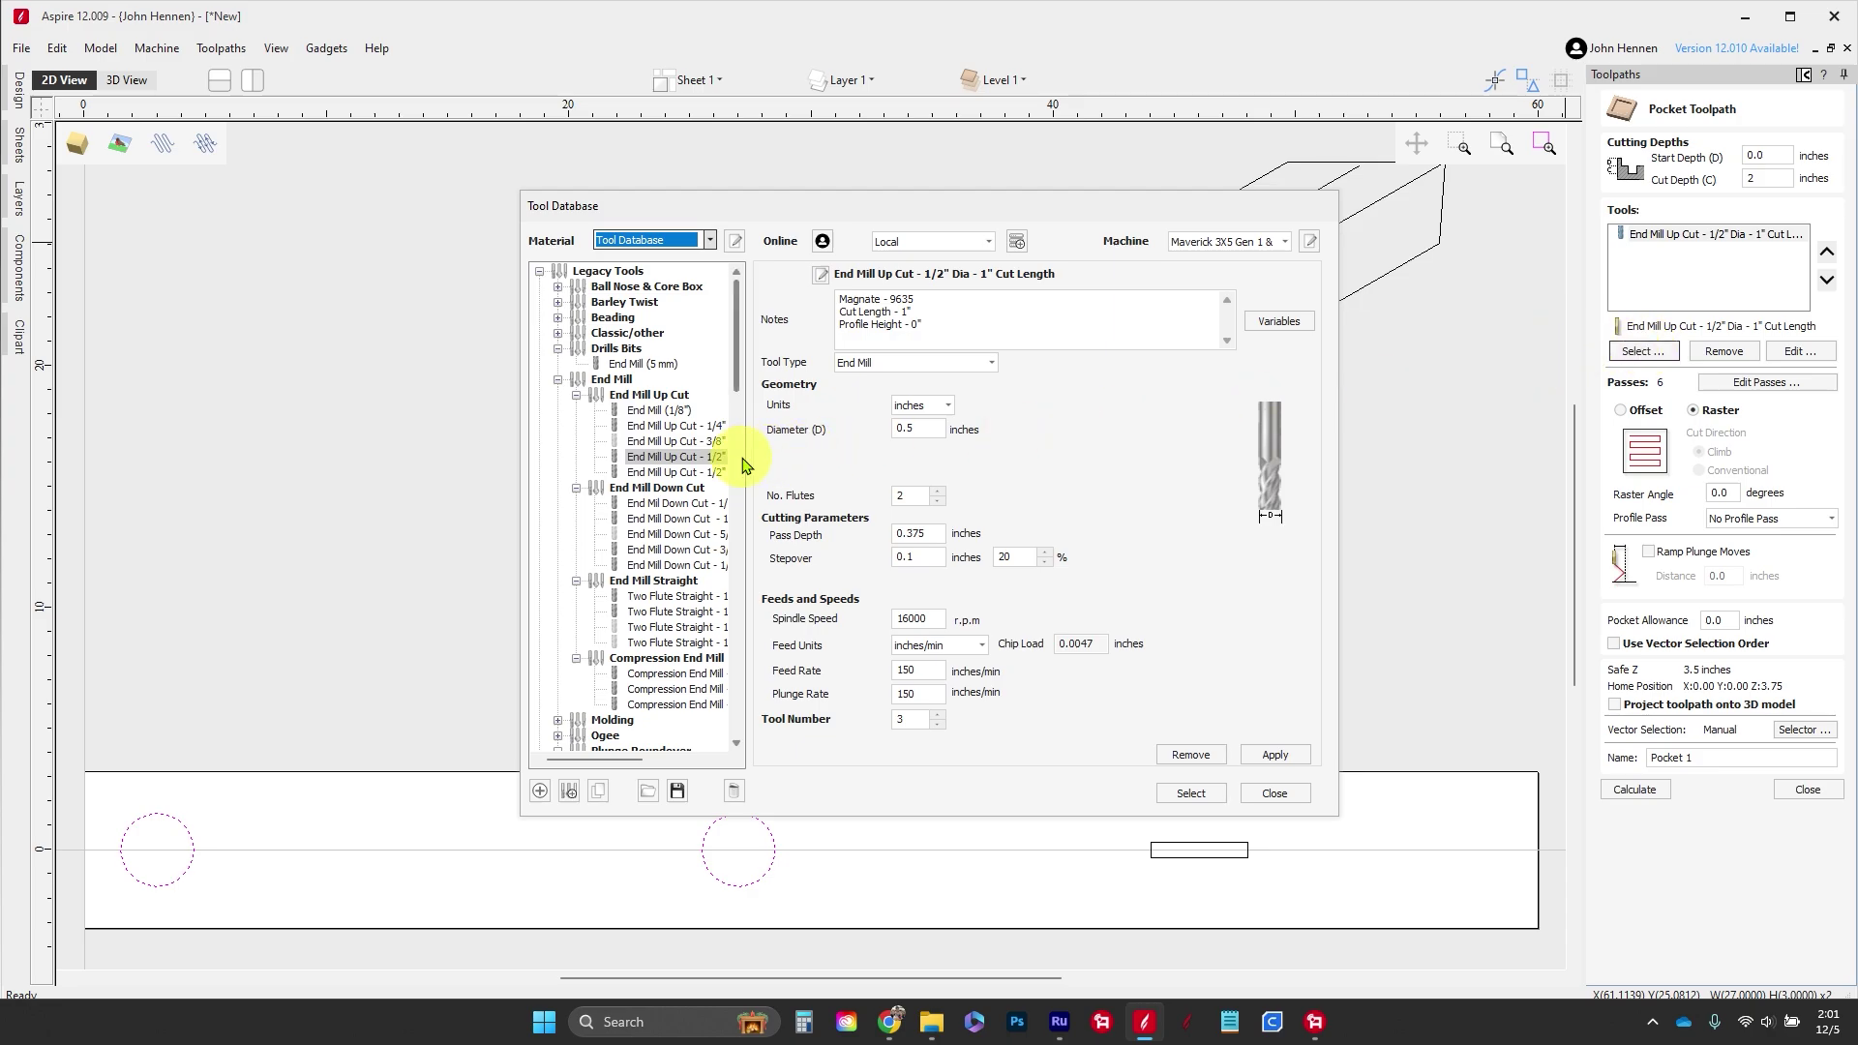
click(691, 473)
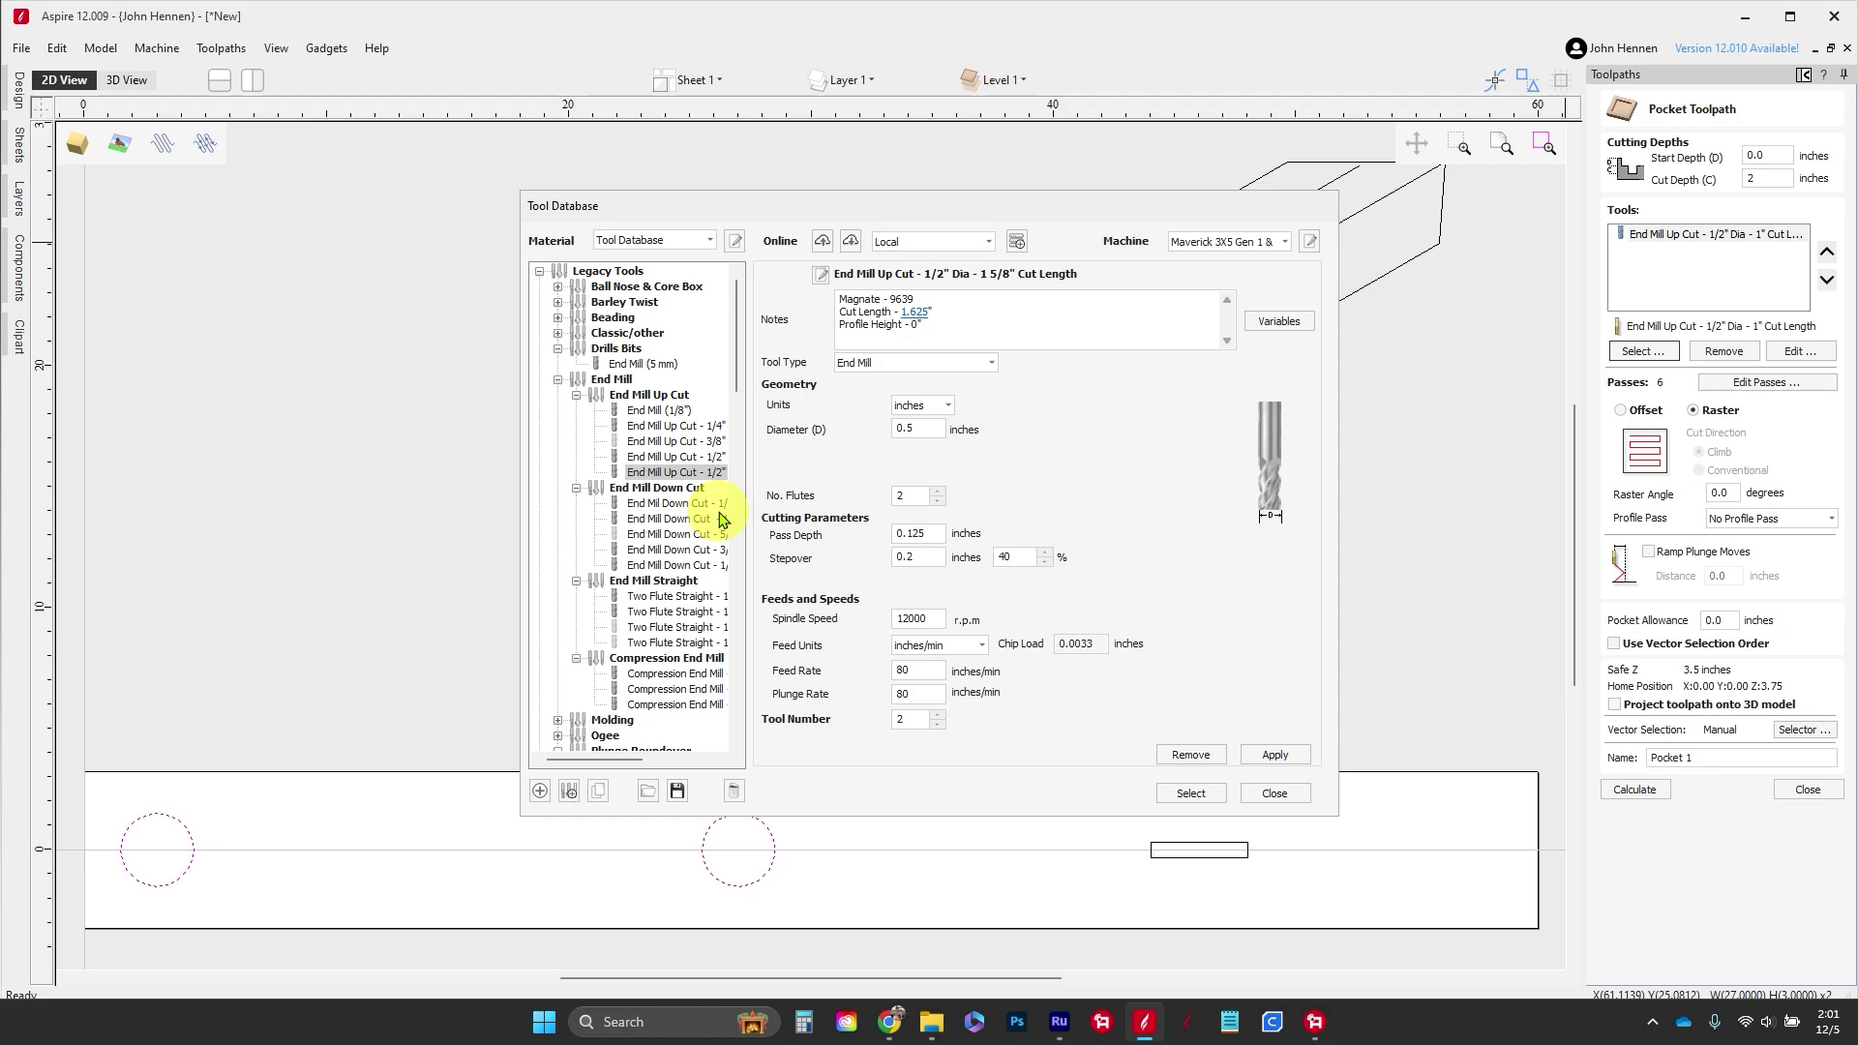
click(922, 533)
double_click(924, 533)
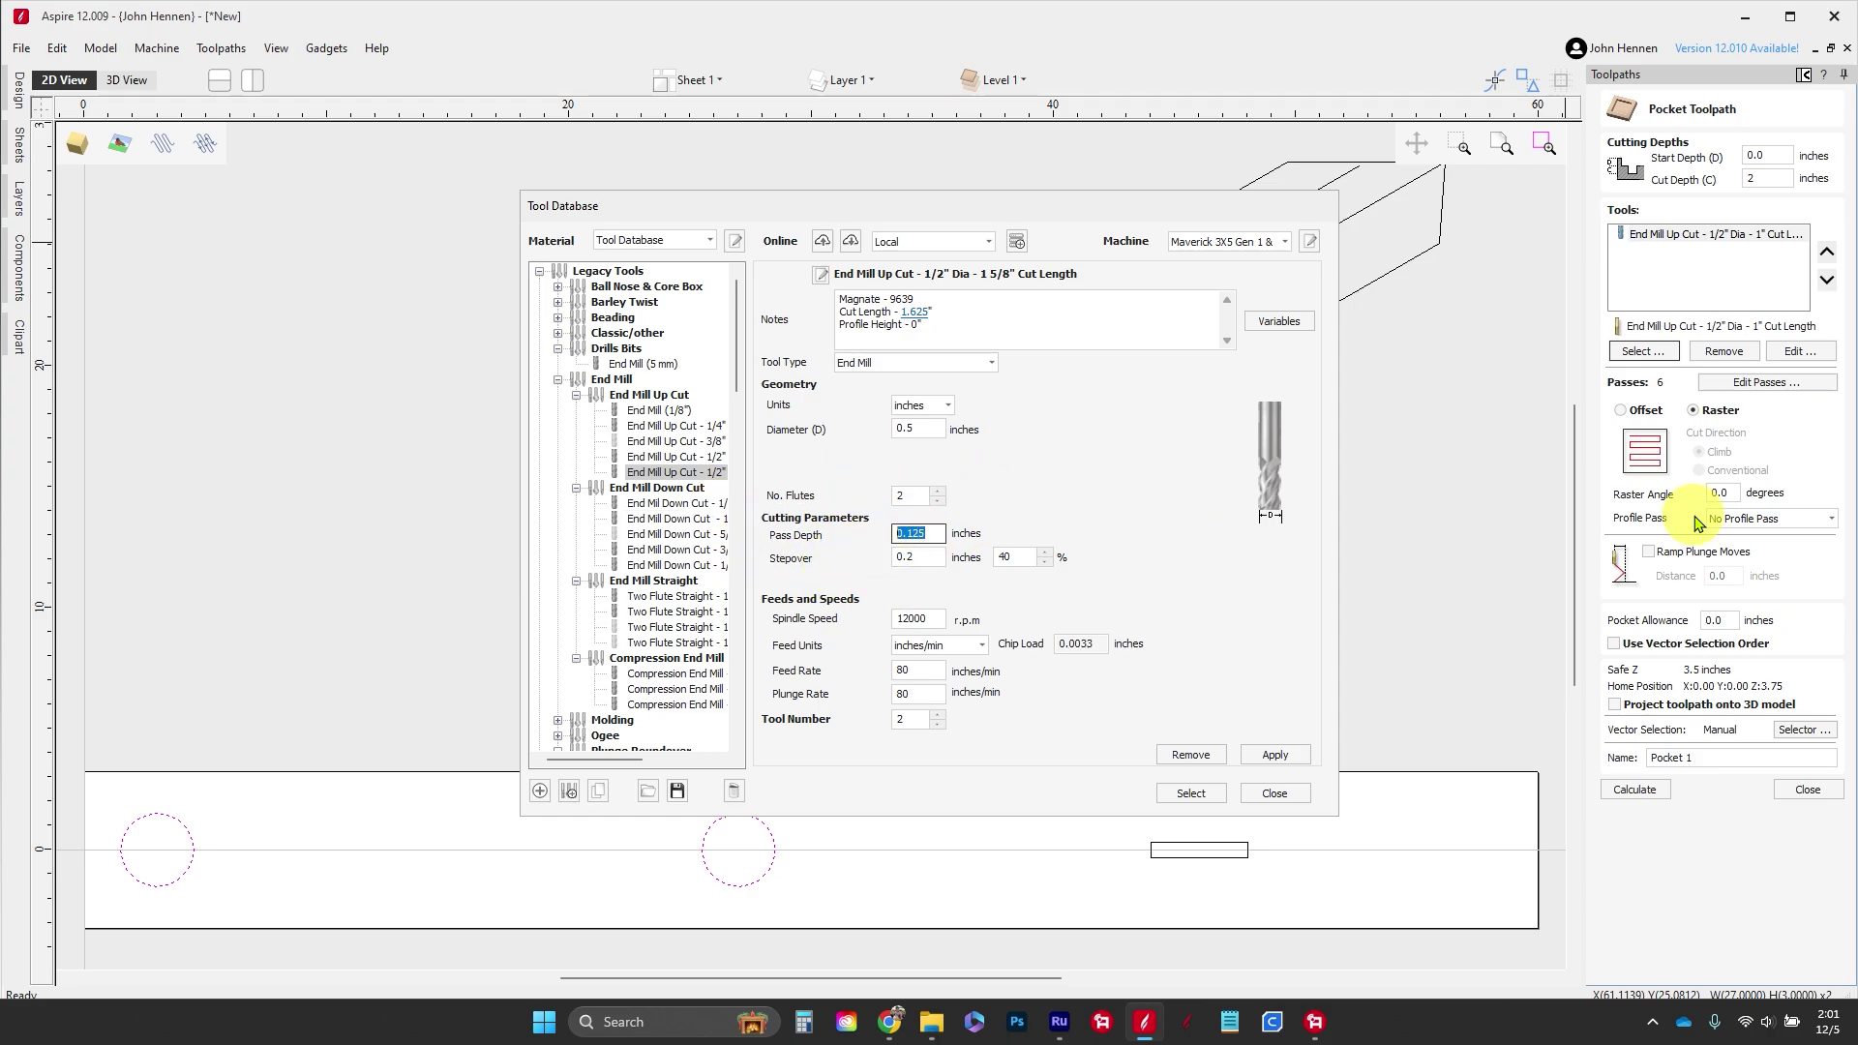
text(0.)
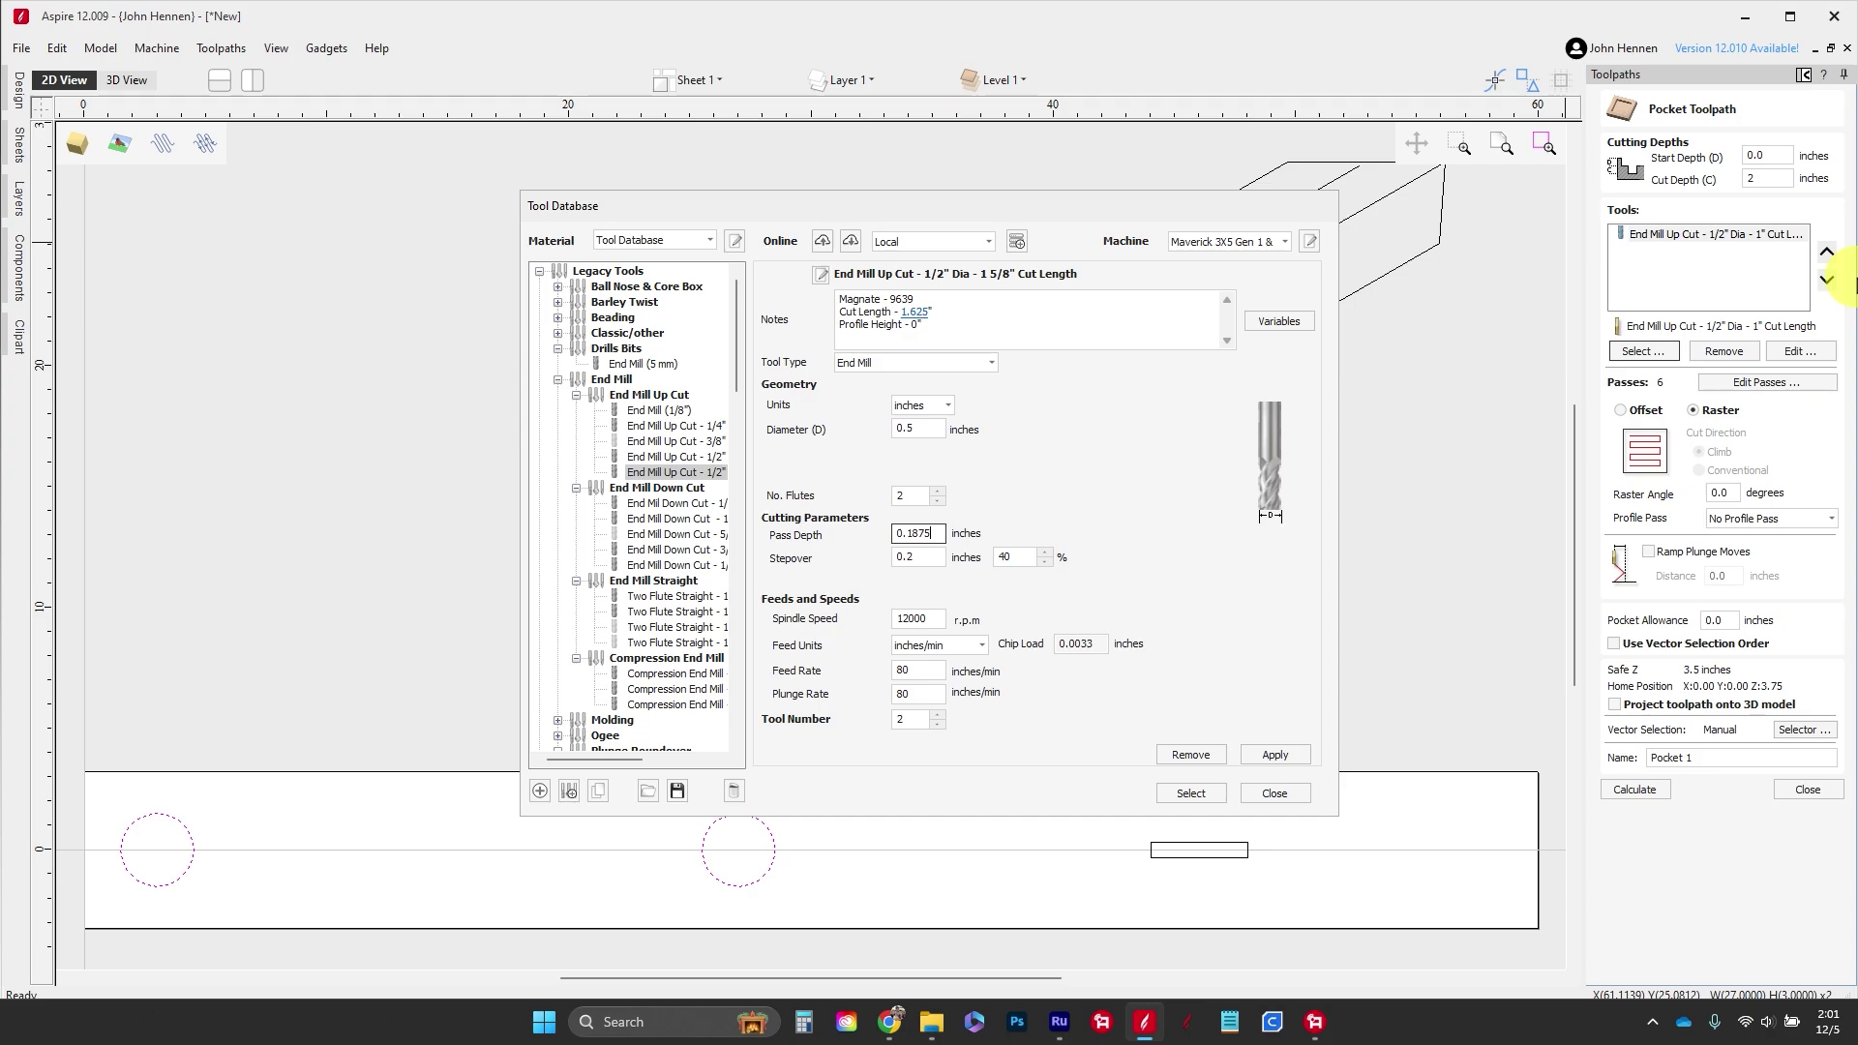
click(1274, 754)
click(1190, 793)
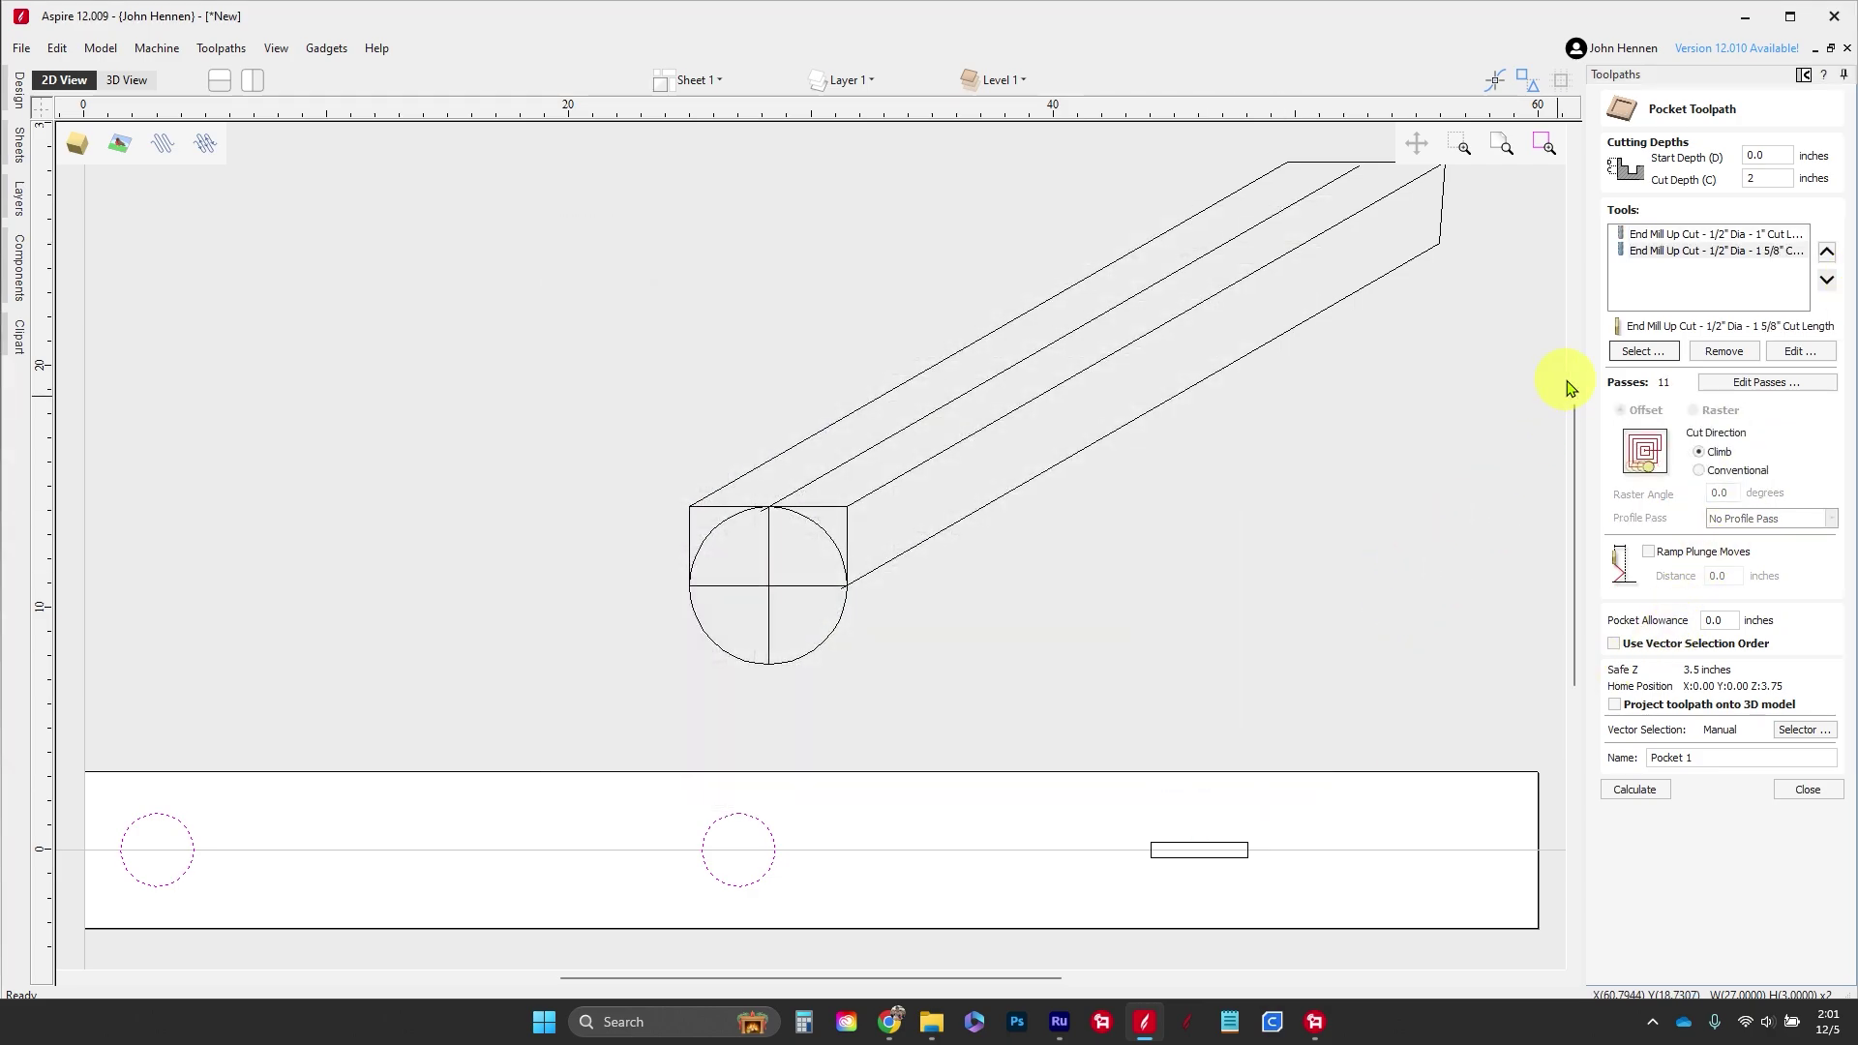
click(1674, 234)
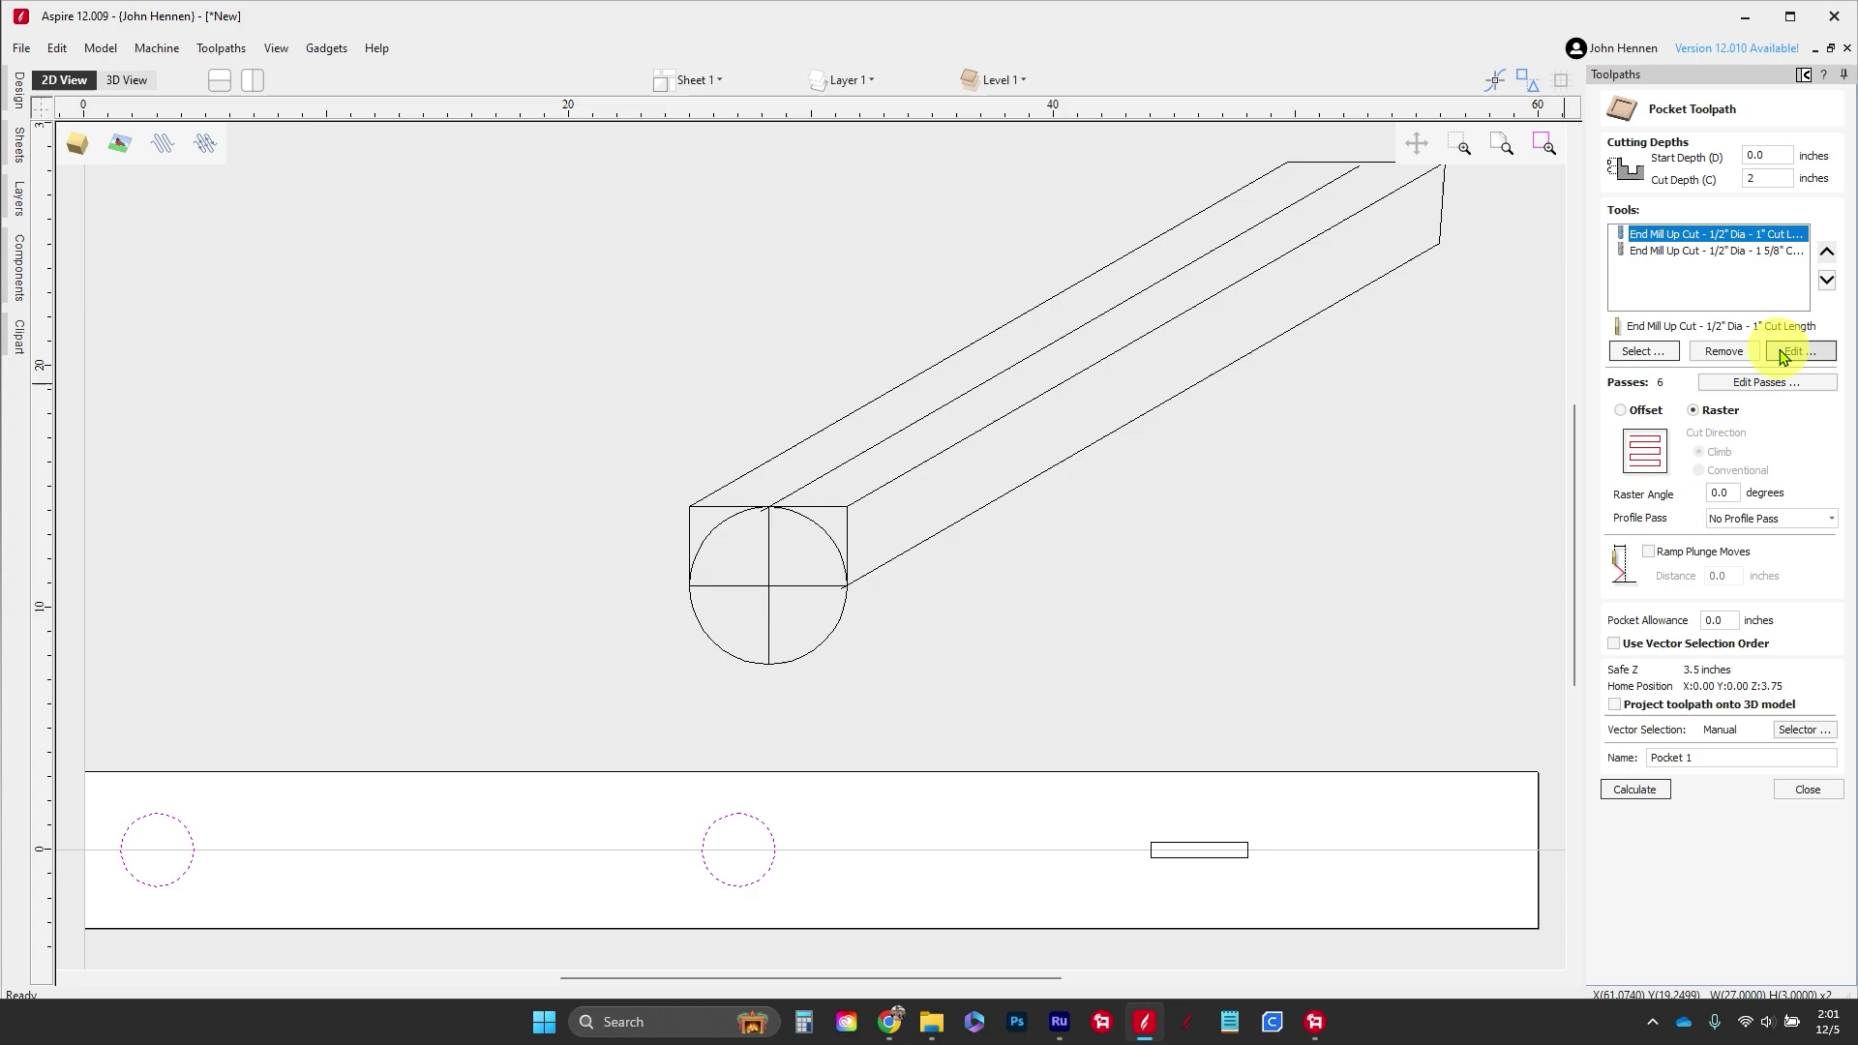
click(1724, 352)
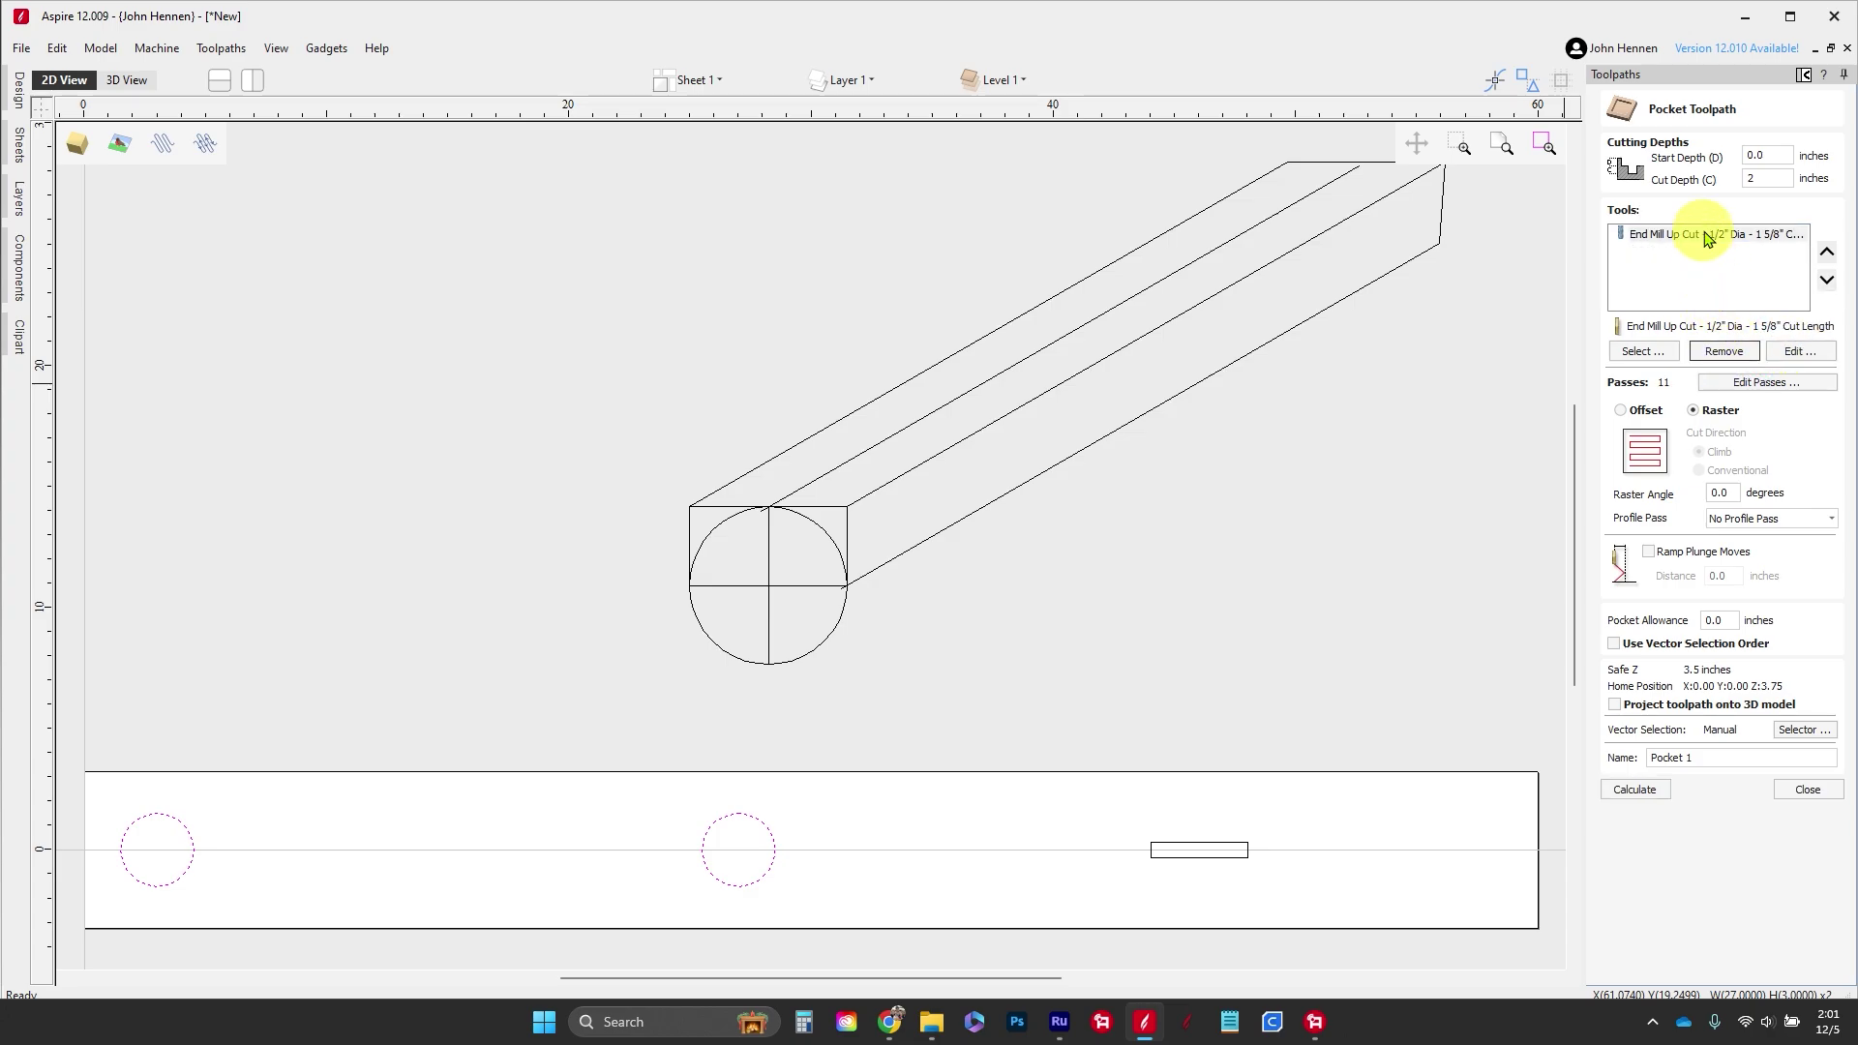
Step: Set the pocket to Offset clearing with ramp plunge moves over 0.5 inches, and calculate the toolpath
click(1636, 414)
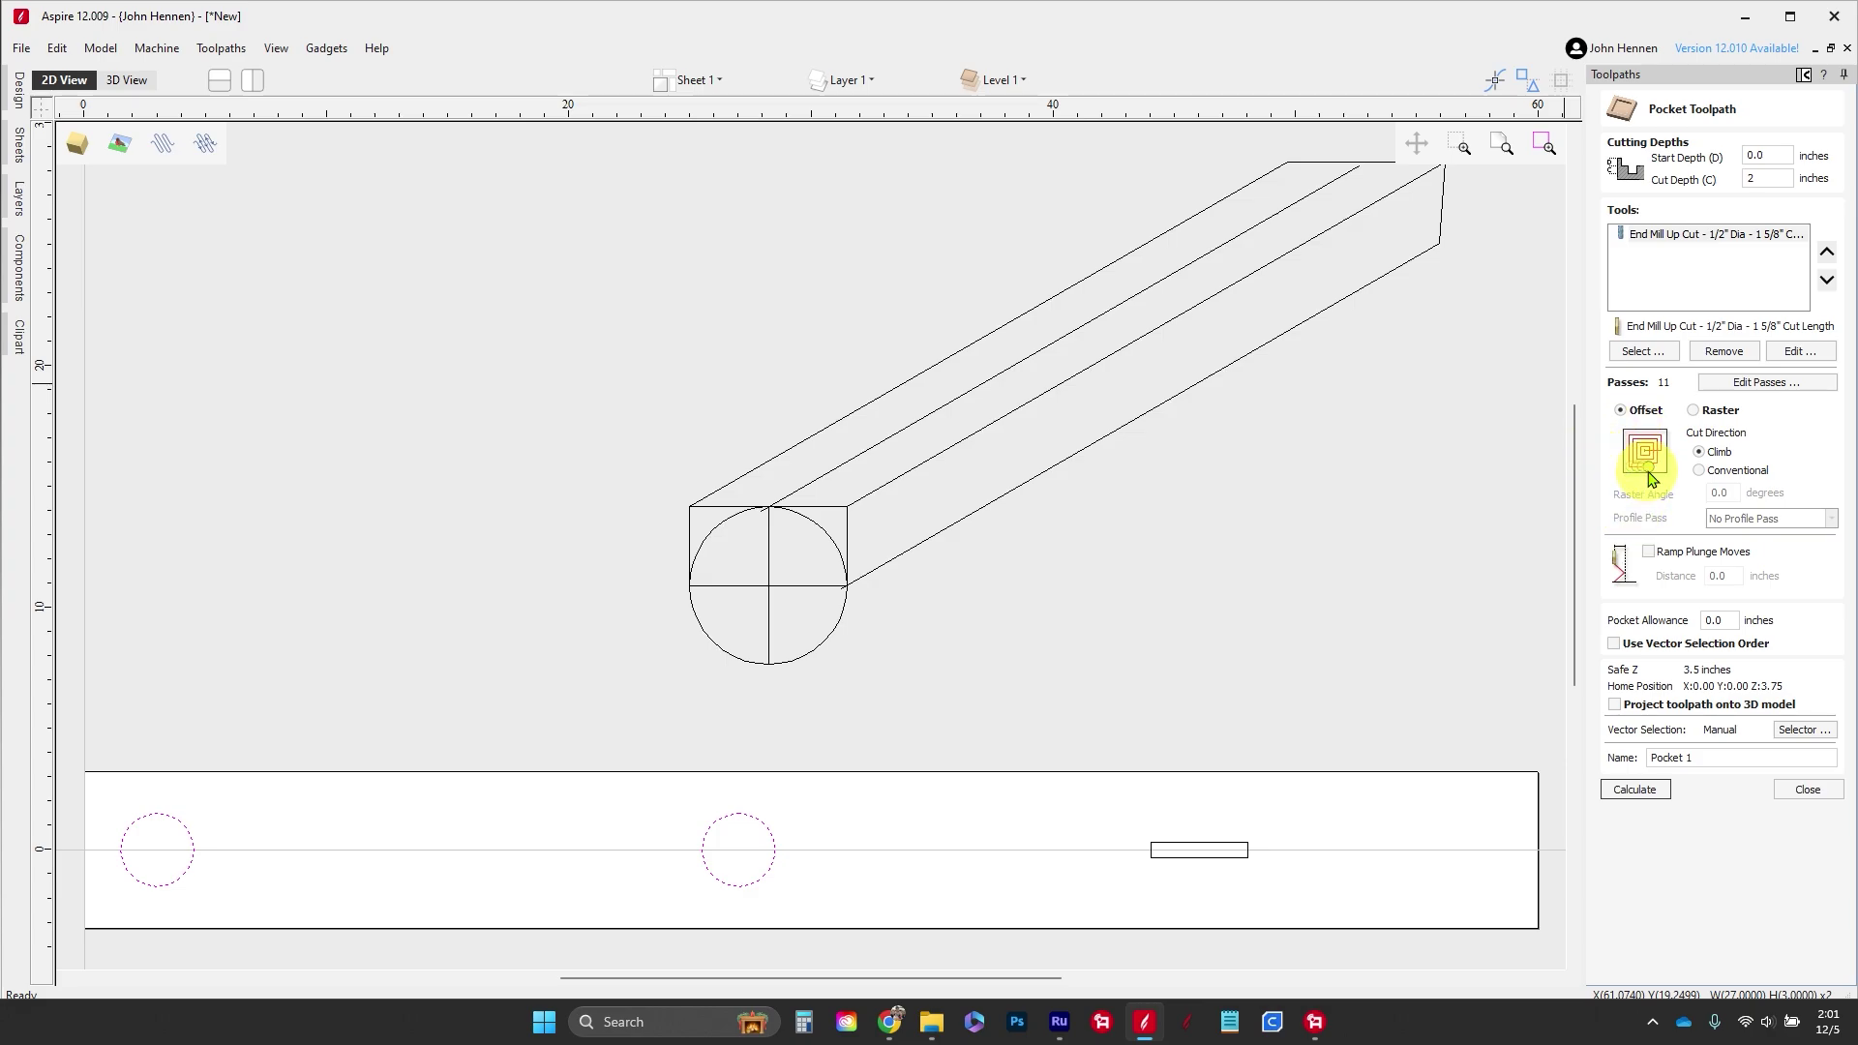
click(1649, 553)
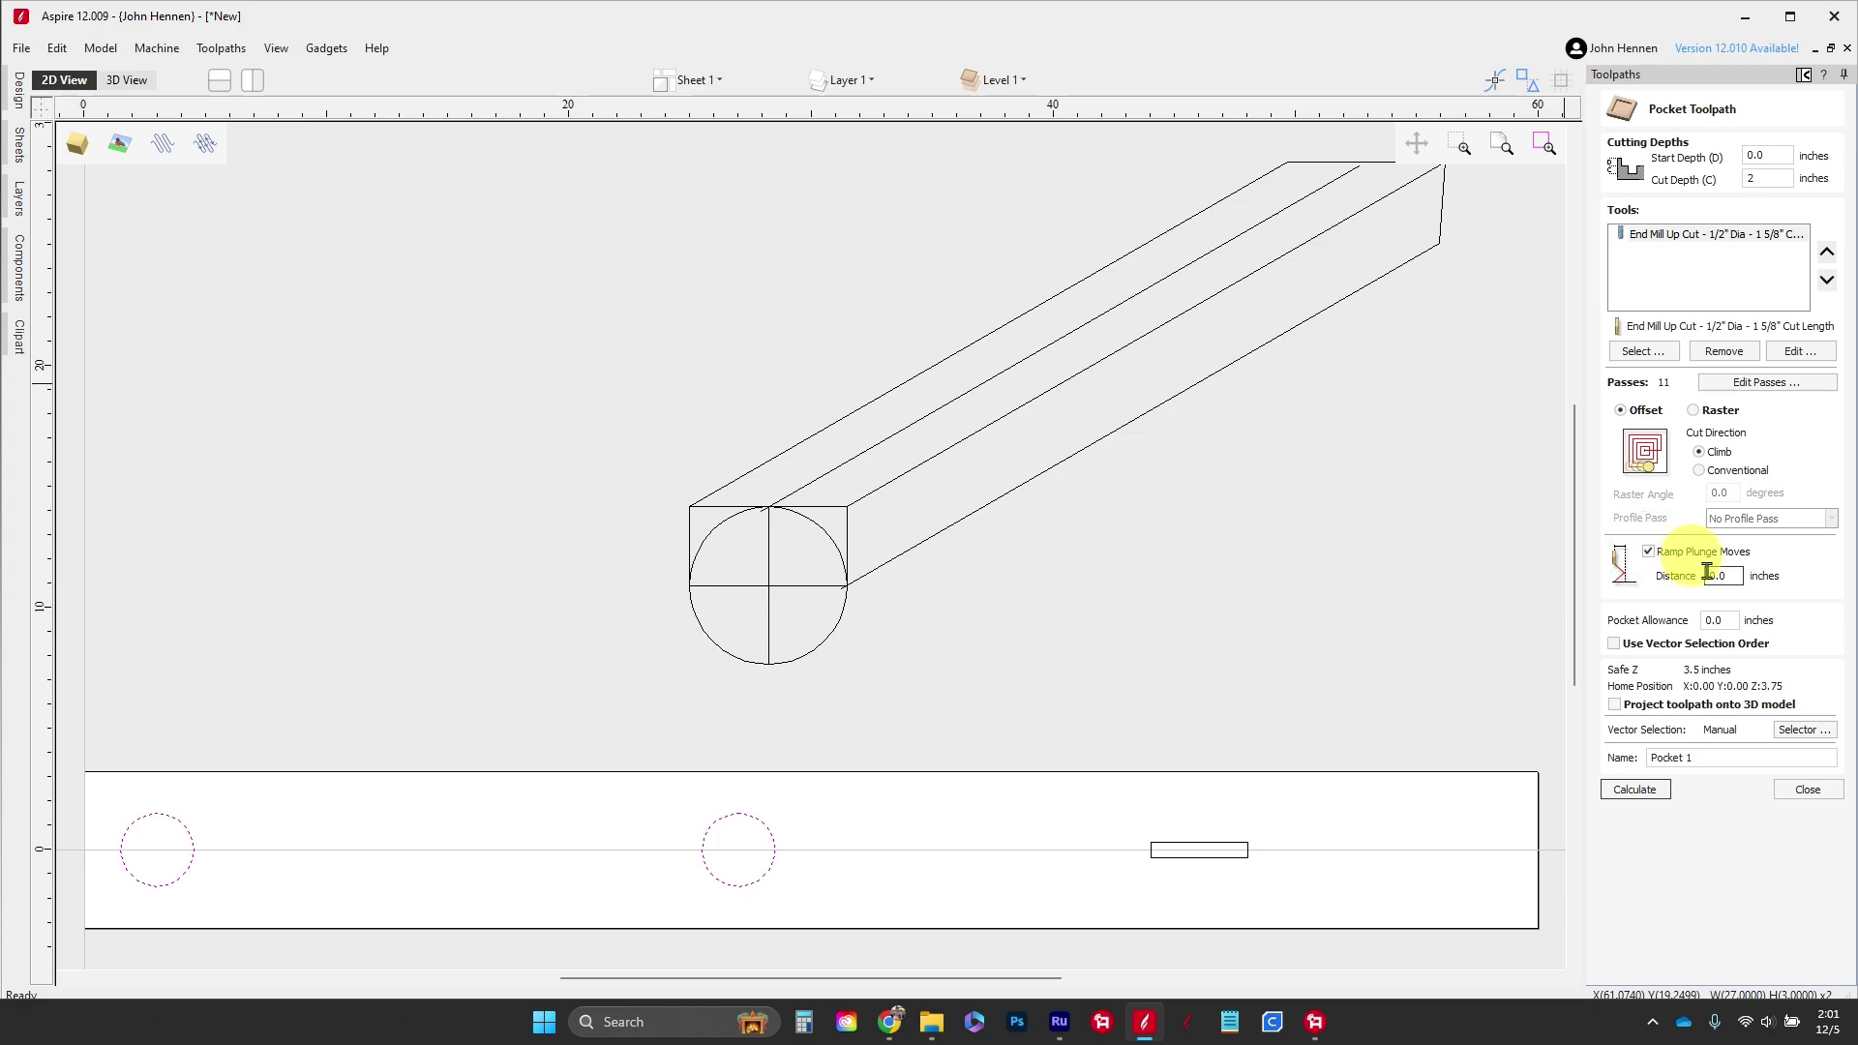
click(1721, 576)
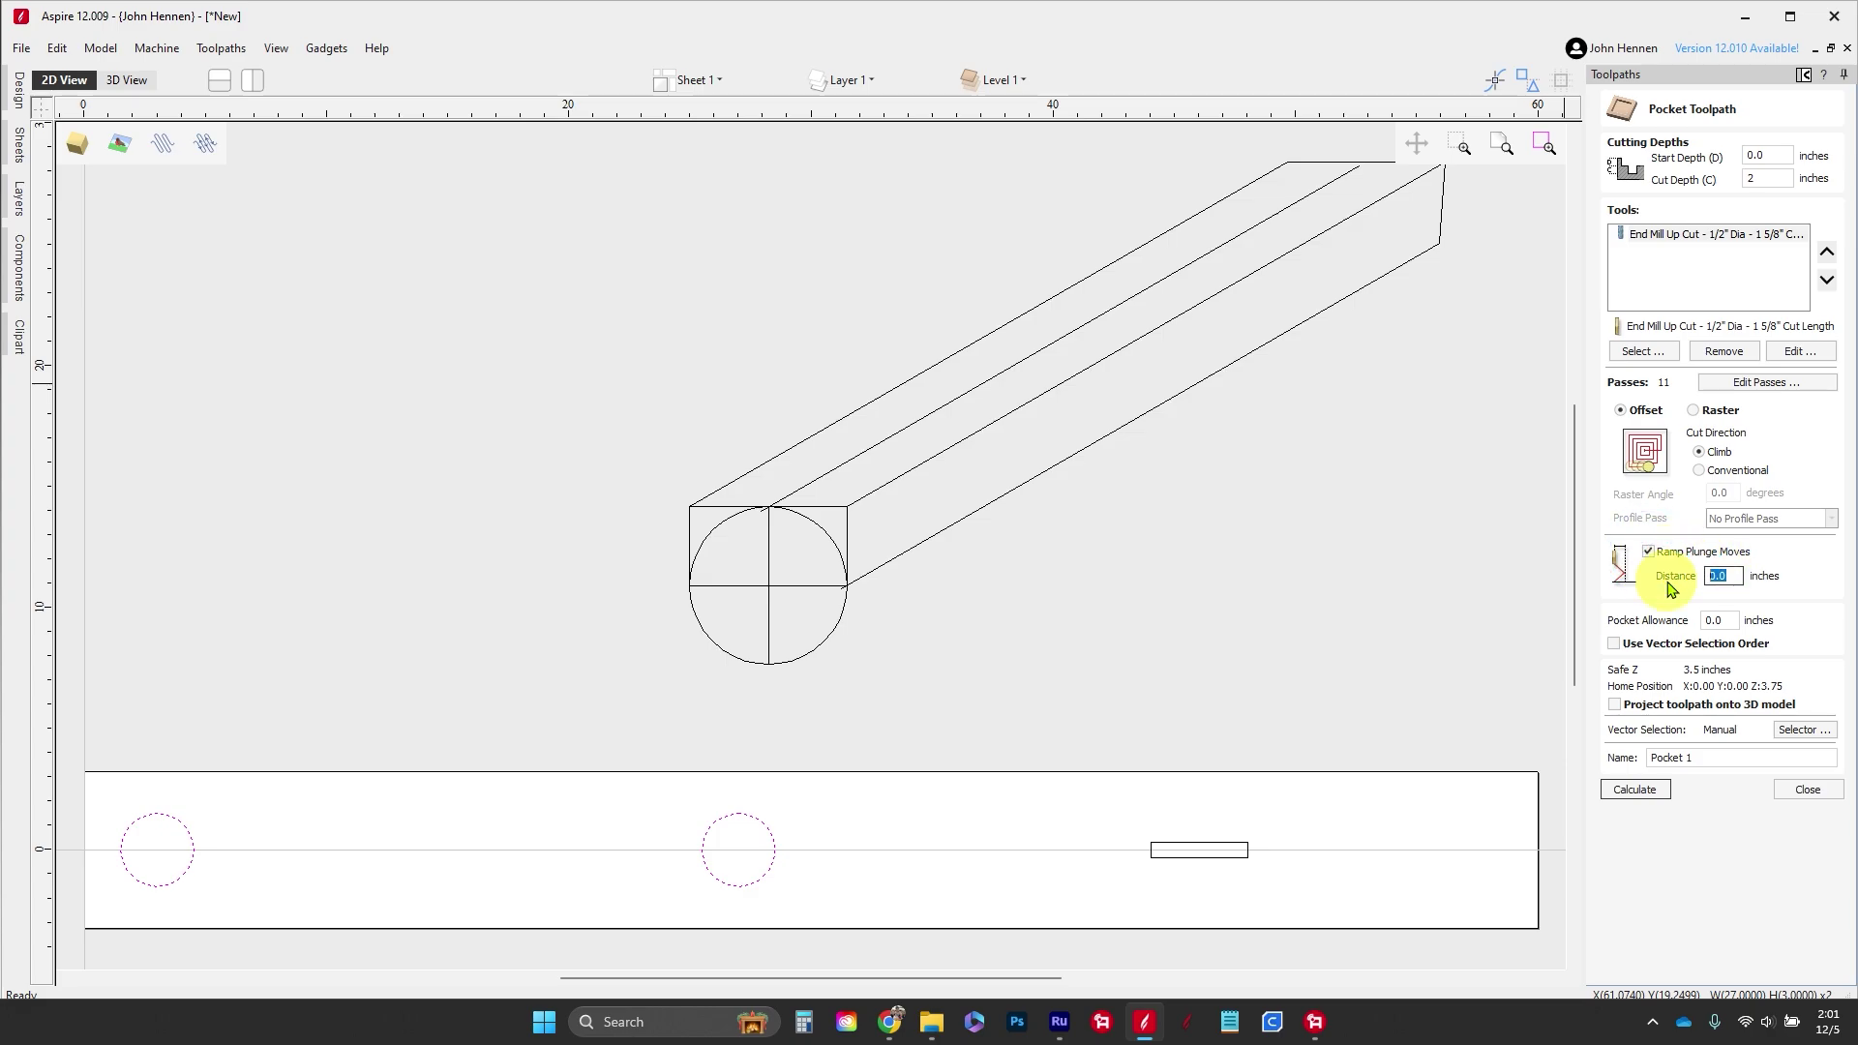
text(0.)
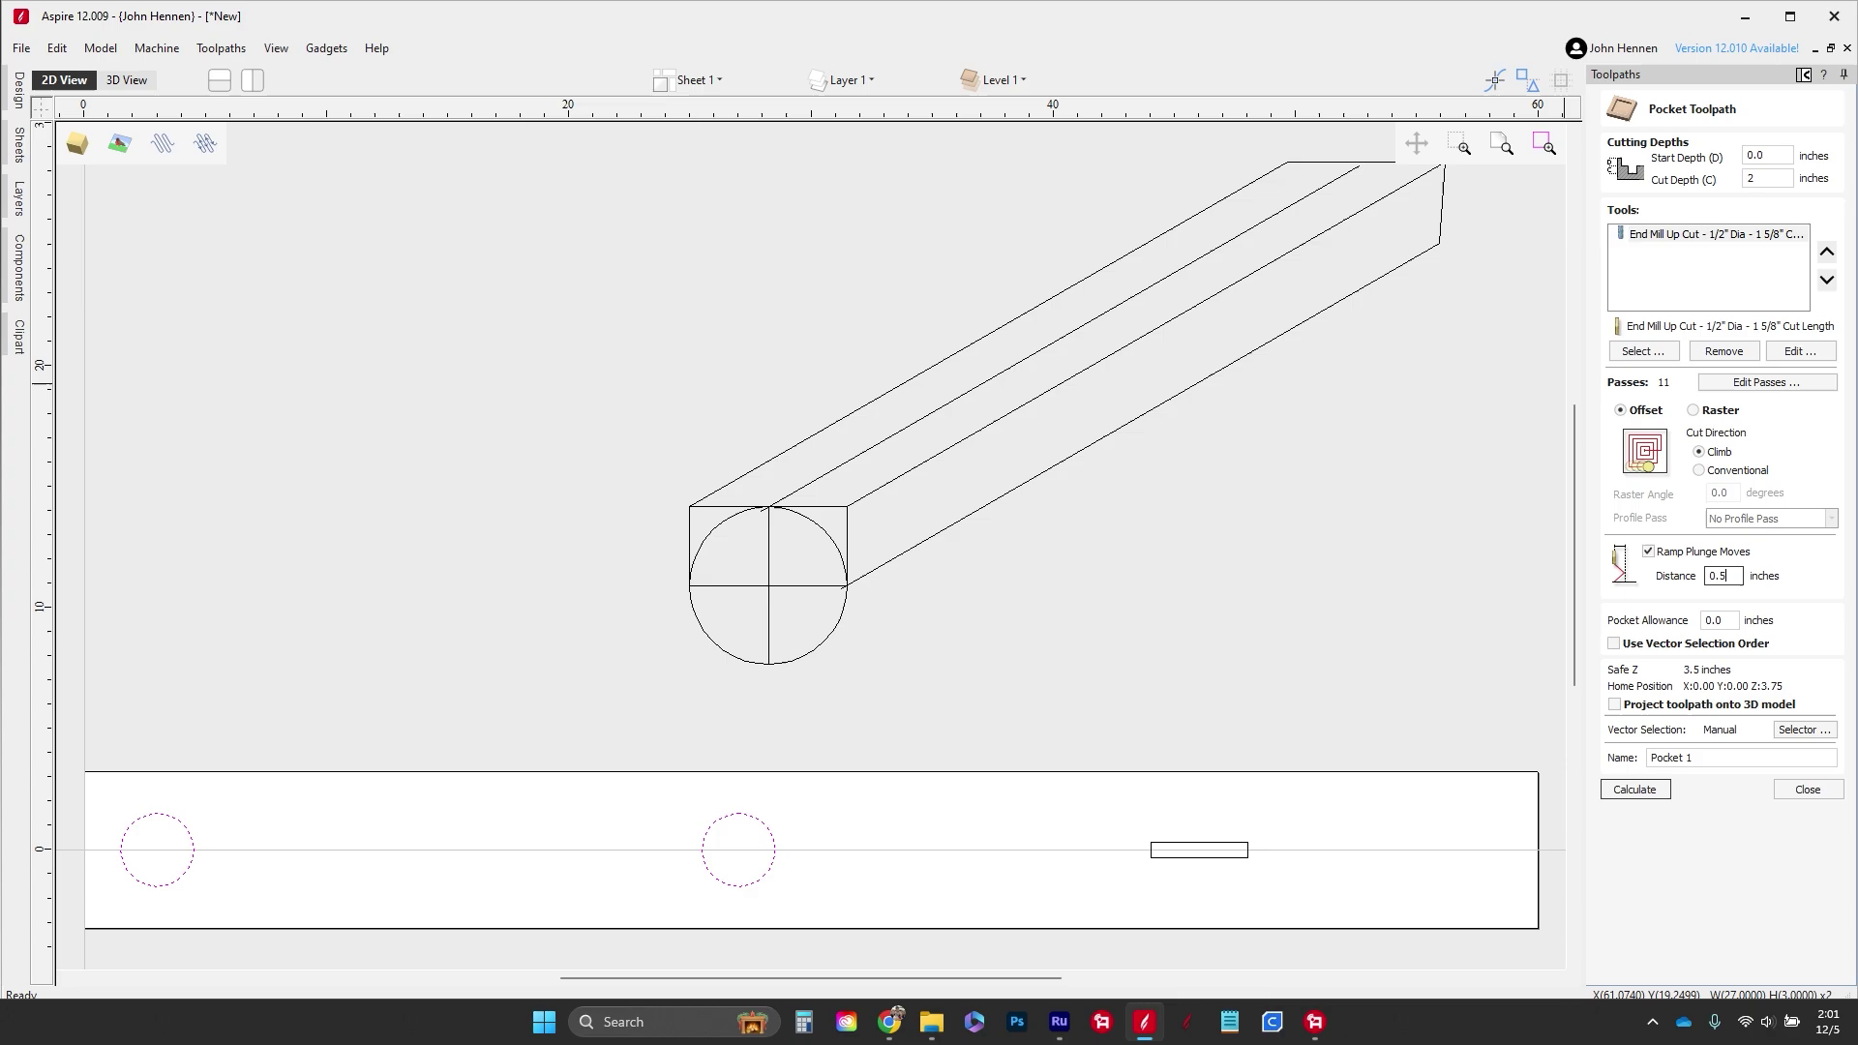
click(1633, 790)
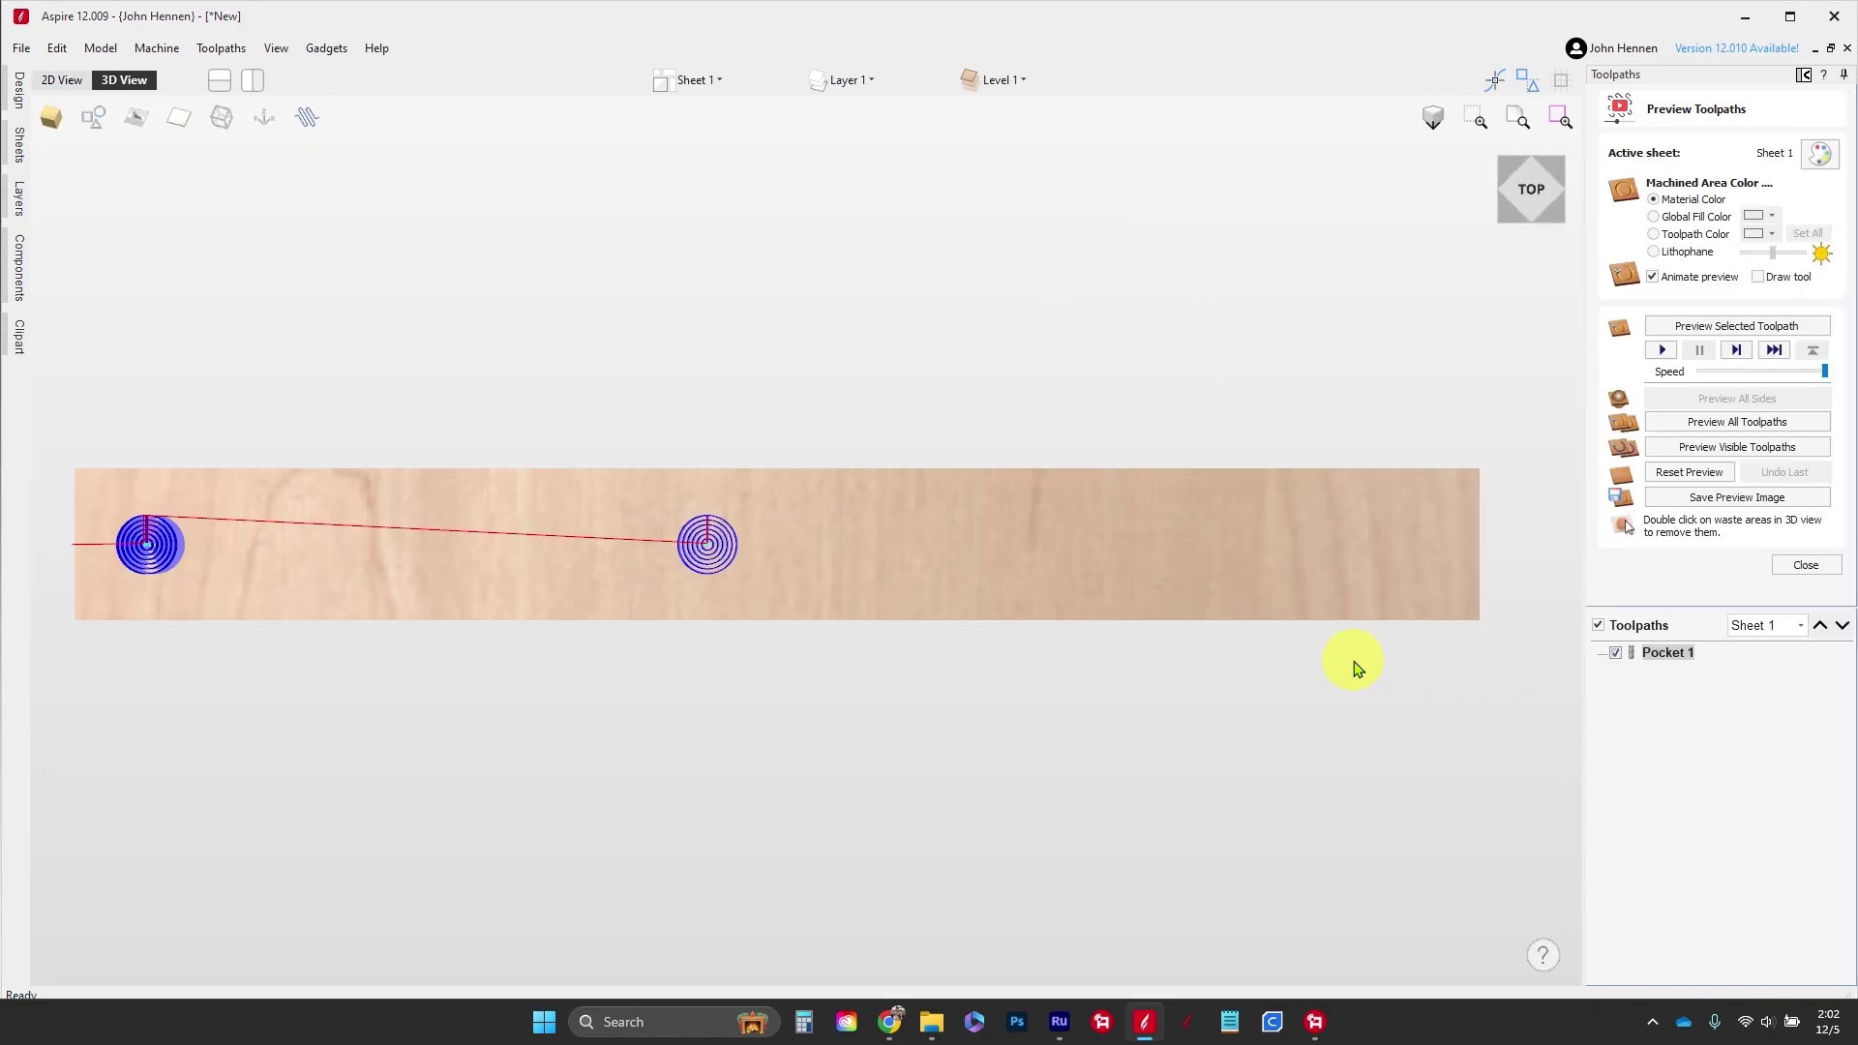
Step: Inspect the calculated pocket toolpath in 3D and run its cutting simulation at a slightly reduced speed
drag(1084, 753, 1016, 329)
scroll(817, 519, up, 4)
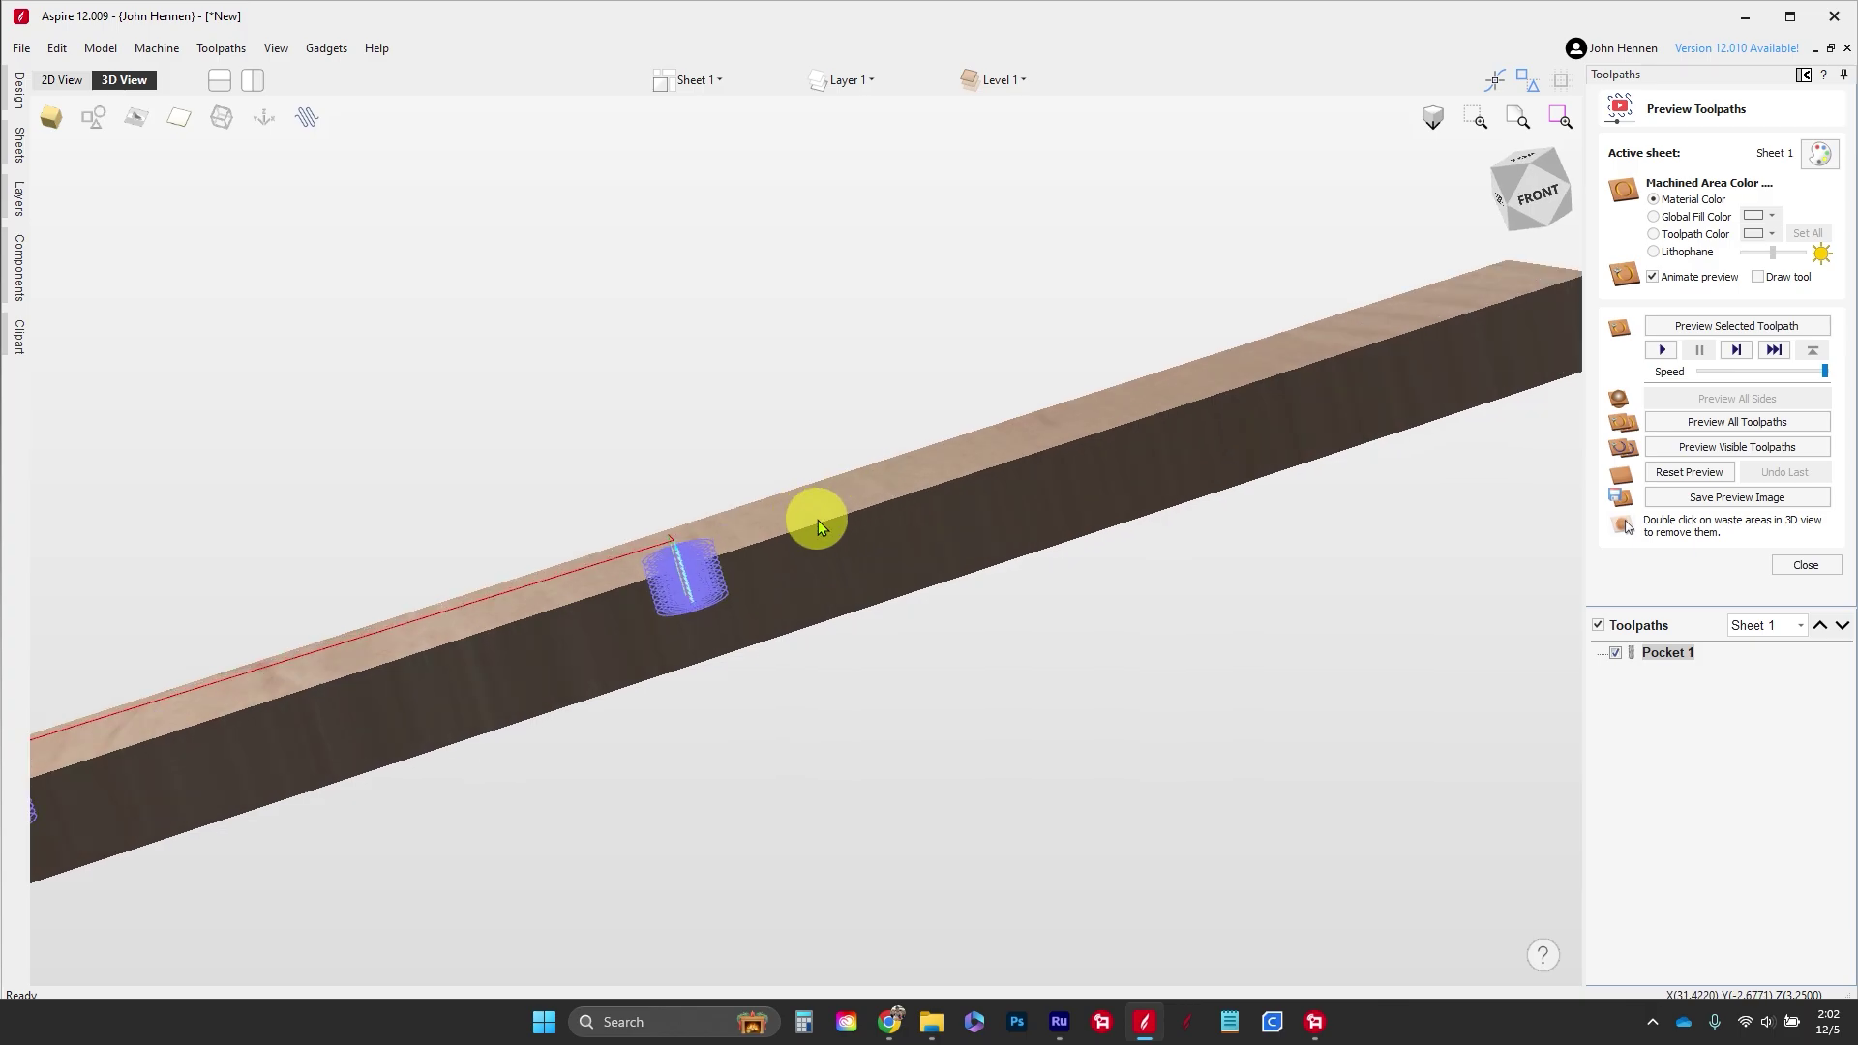
scroll(713, 622, up, 2)
drag(710, 614, 1222, 473)
scroll(1125, 508, down, 2)
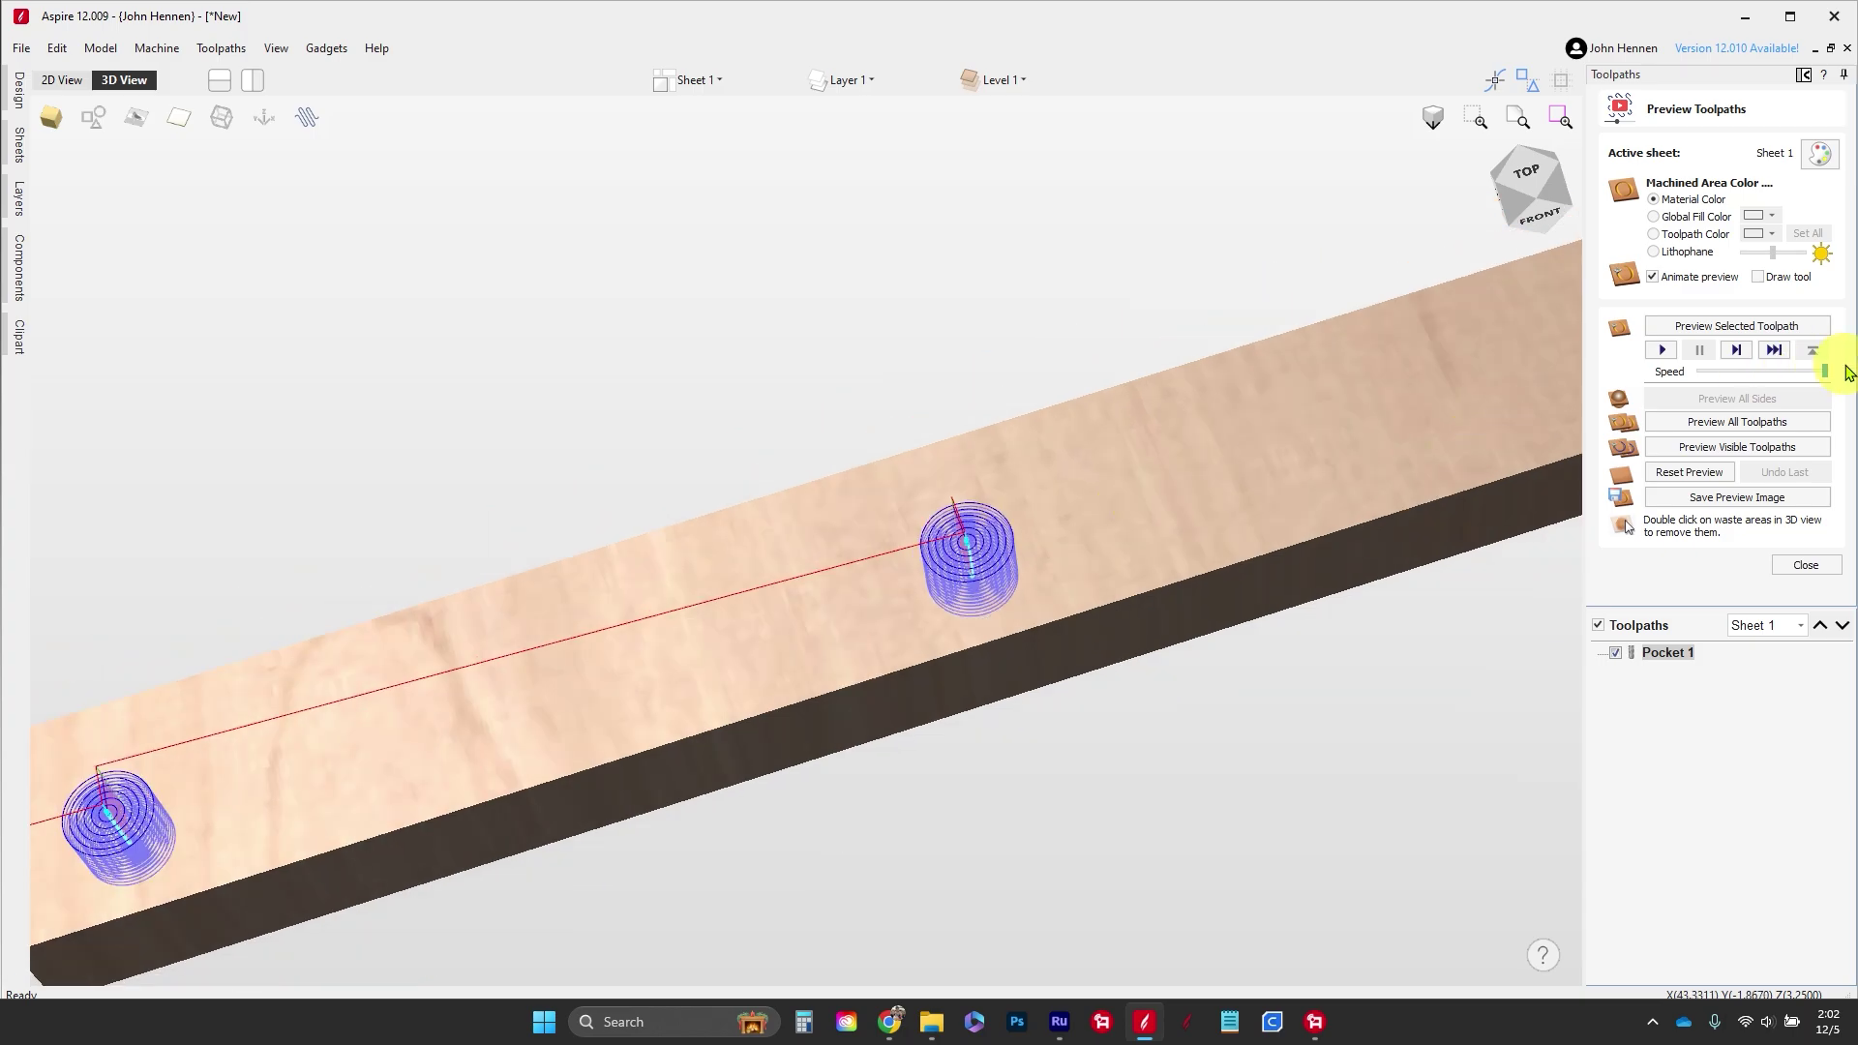
click(1776, 374)
click(1662, 350)
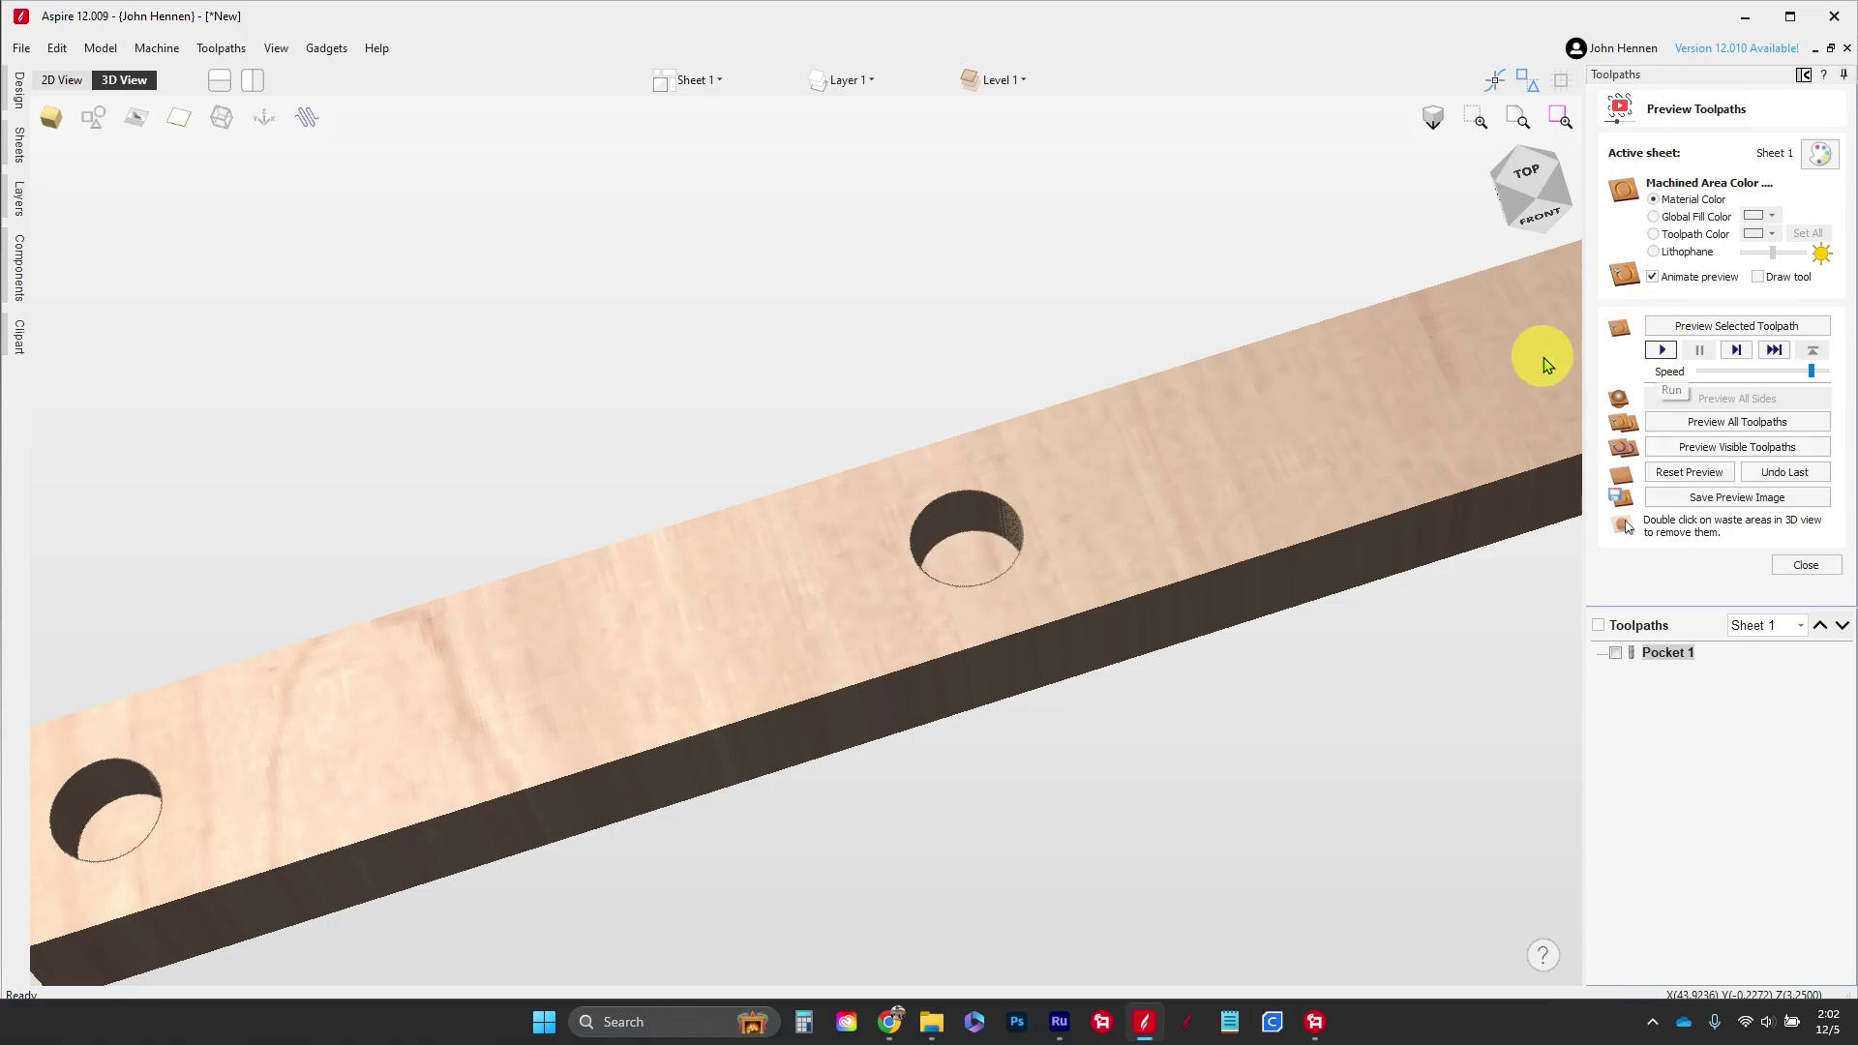
scroll(1245, 390, down, 5)
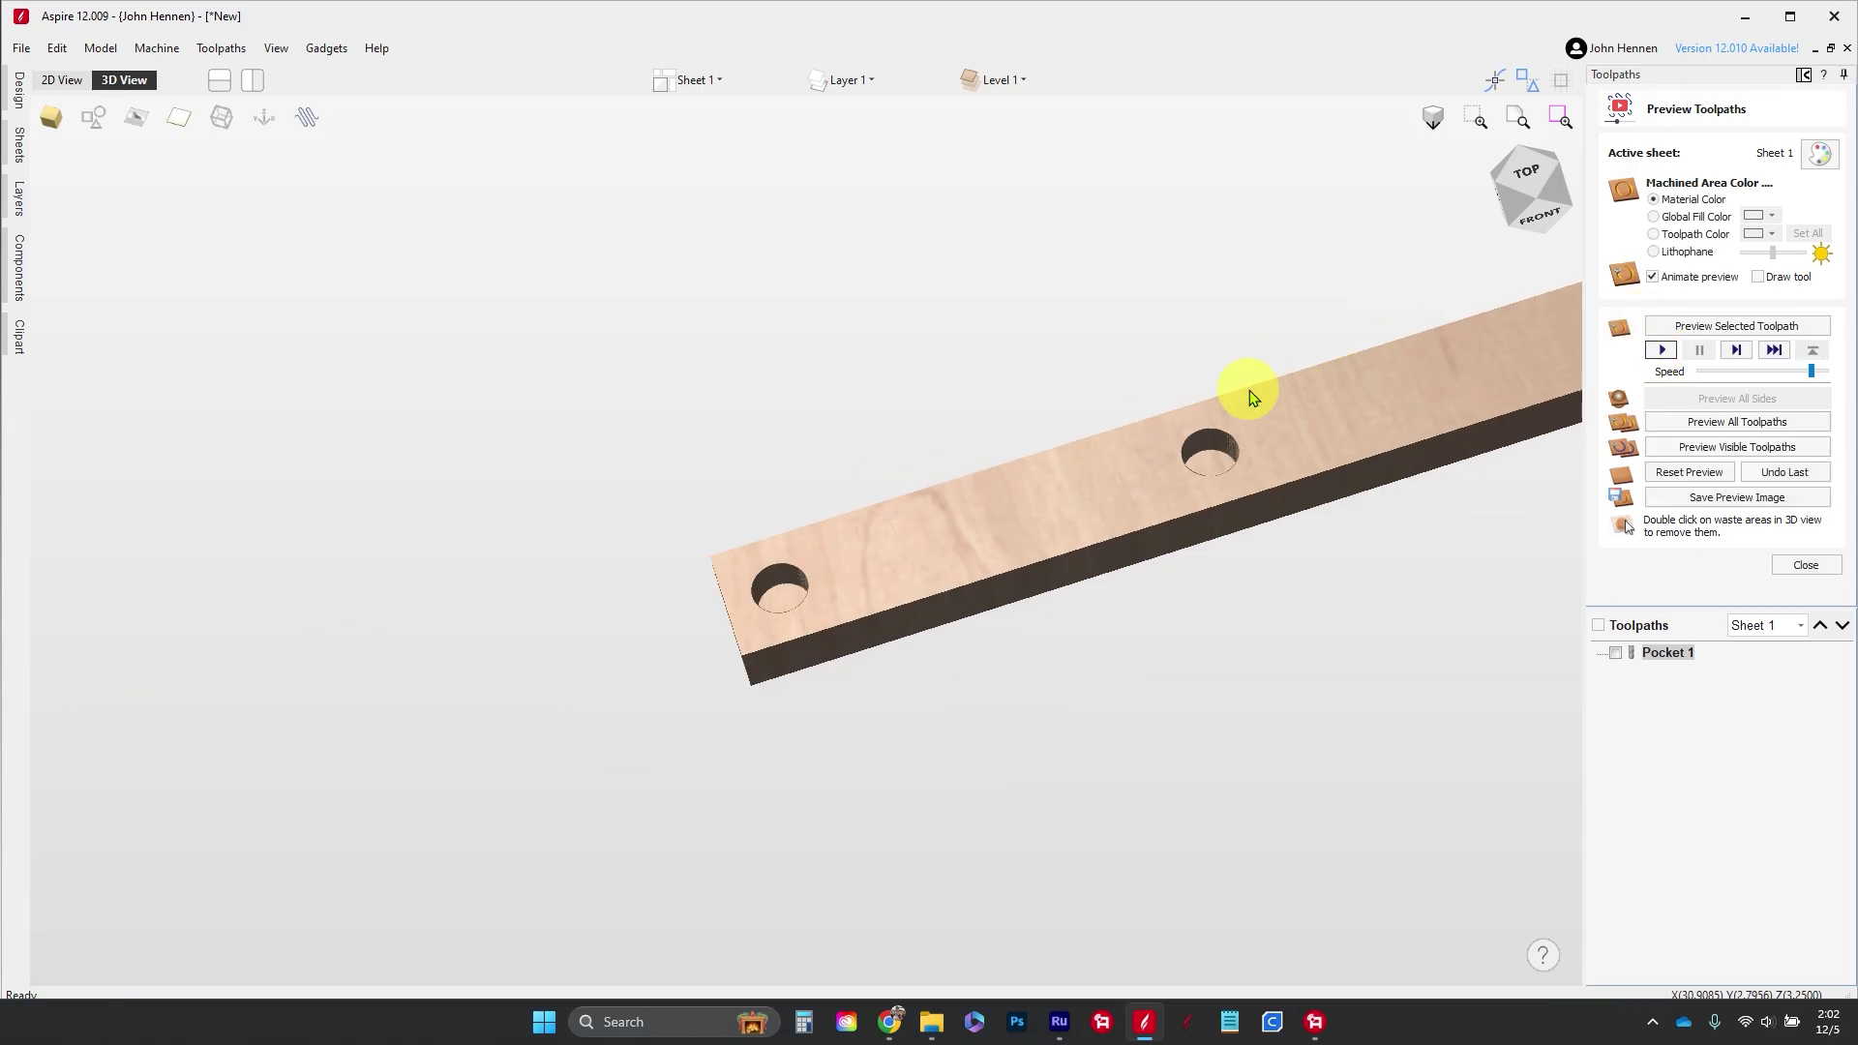
Step: Start a 2D Profile toolpath for the slot rectangle with a cut depth of 0.1875 inches
click(62, 79)
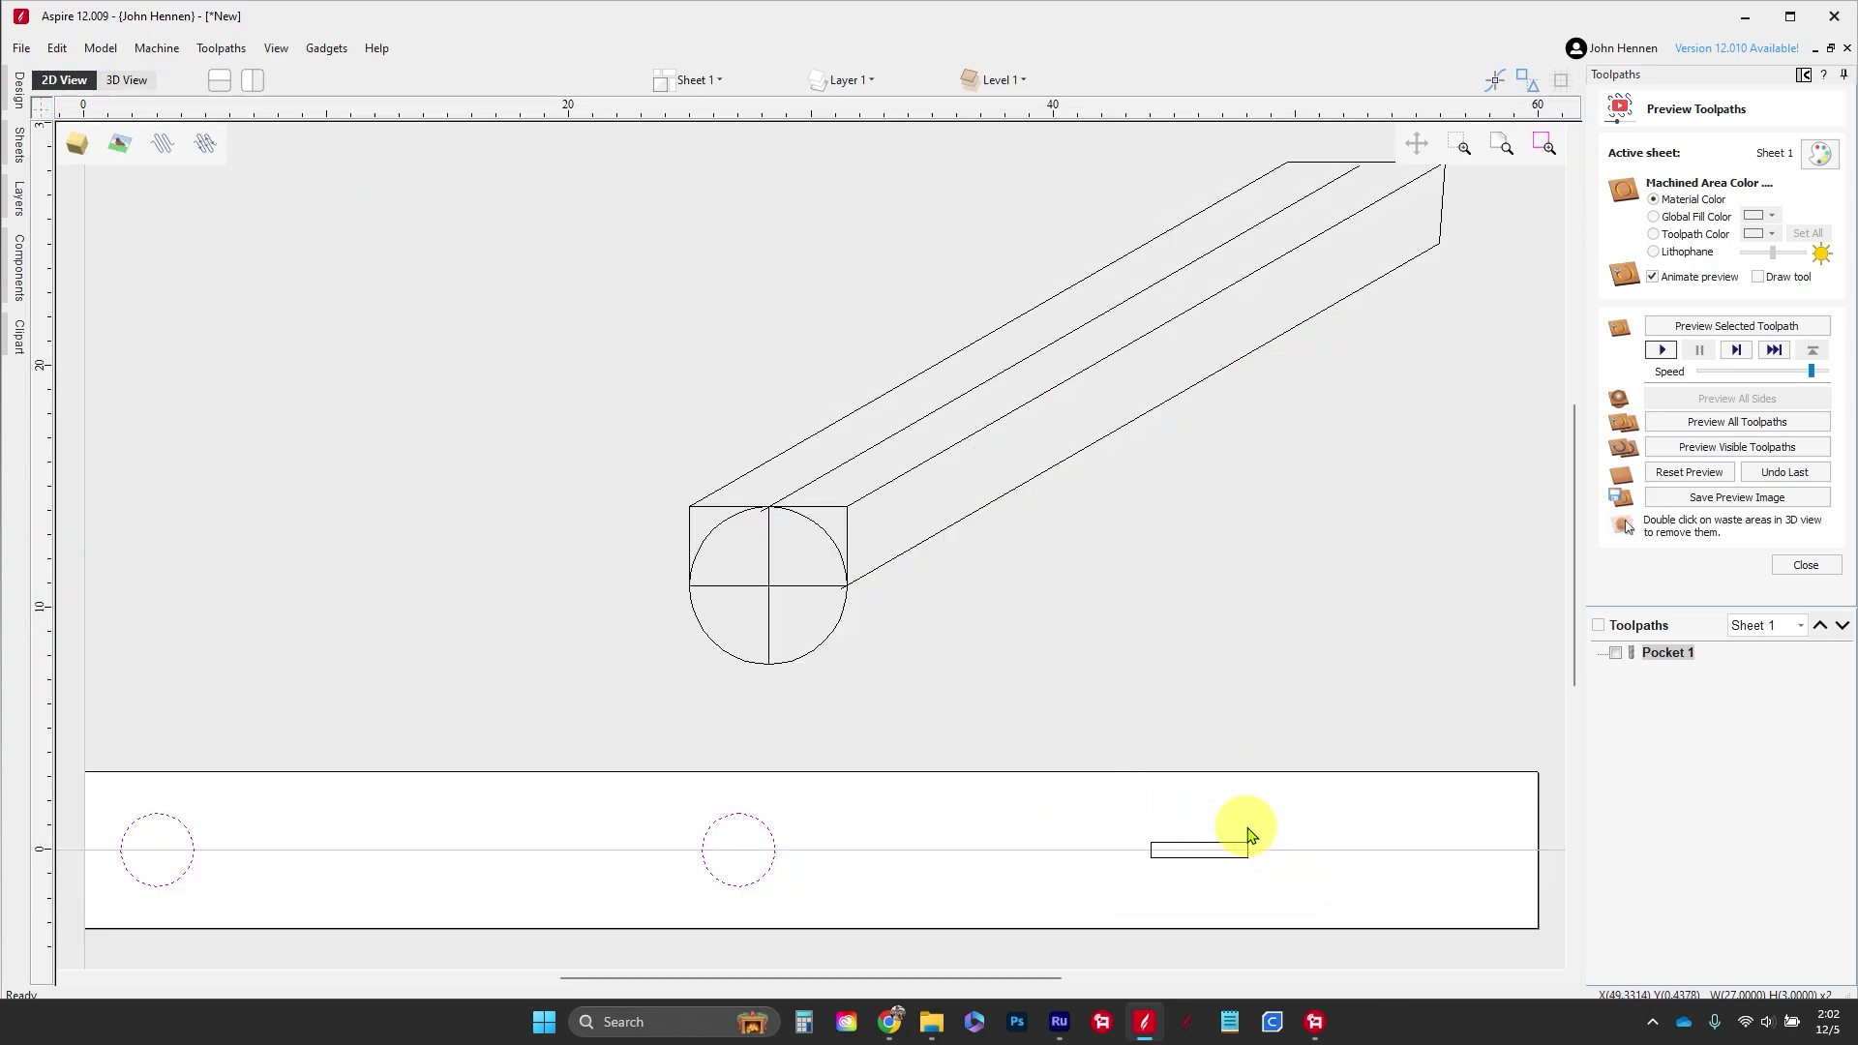
drag(1098, 829, 1286, 903)
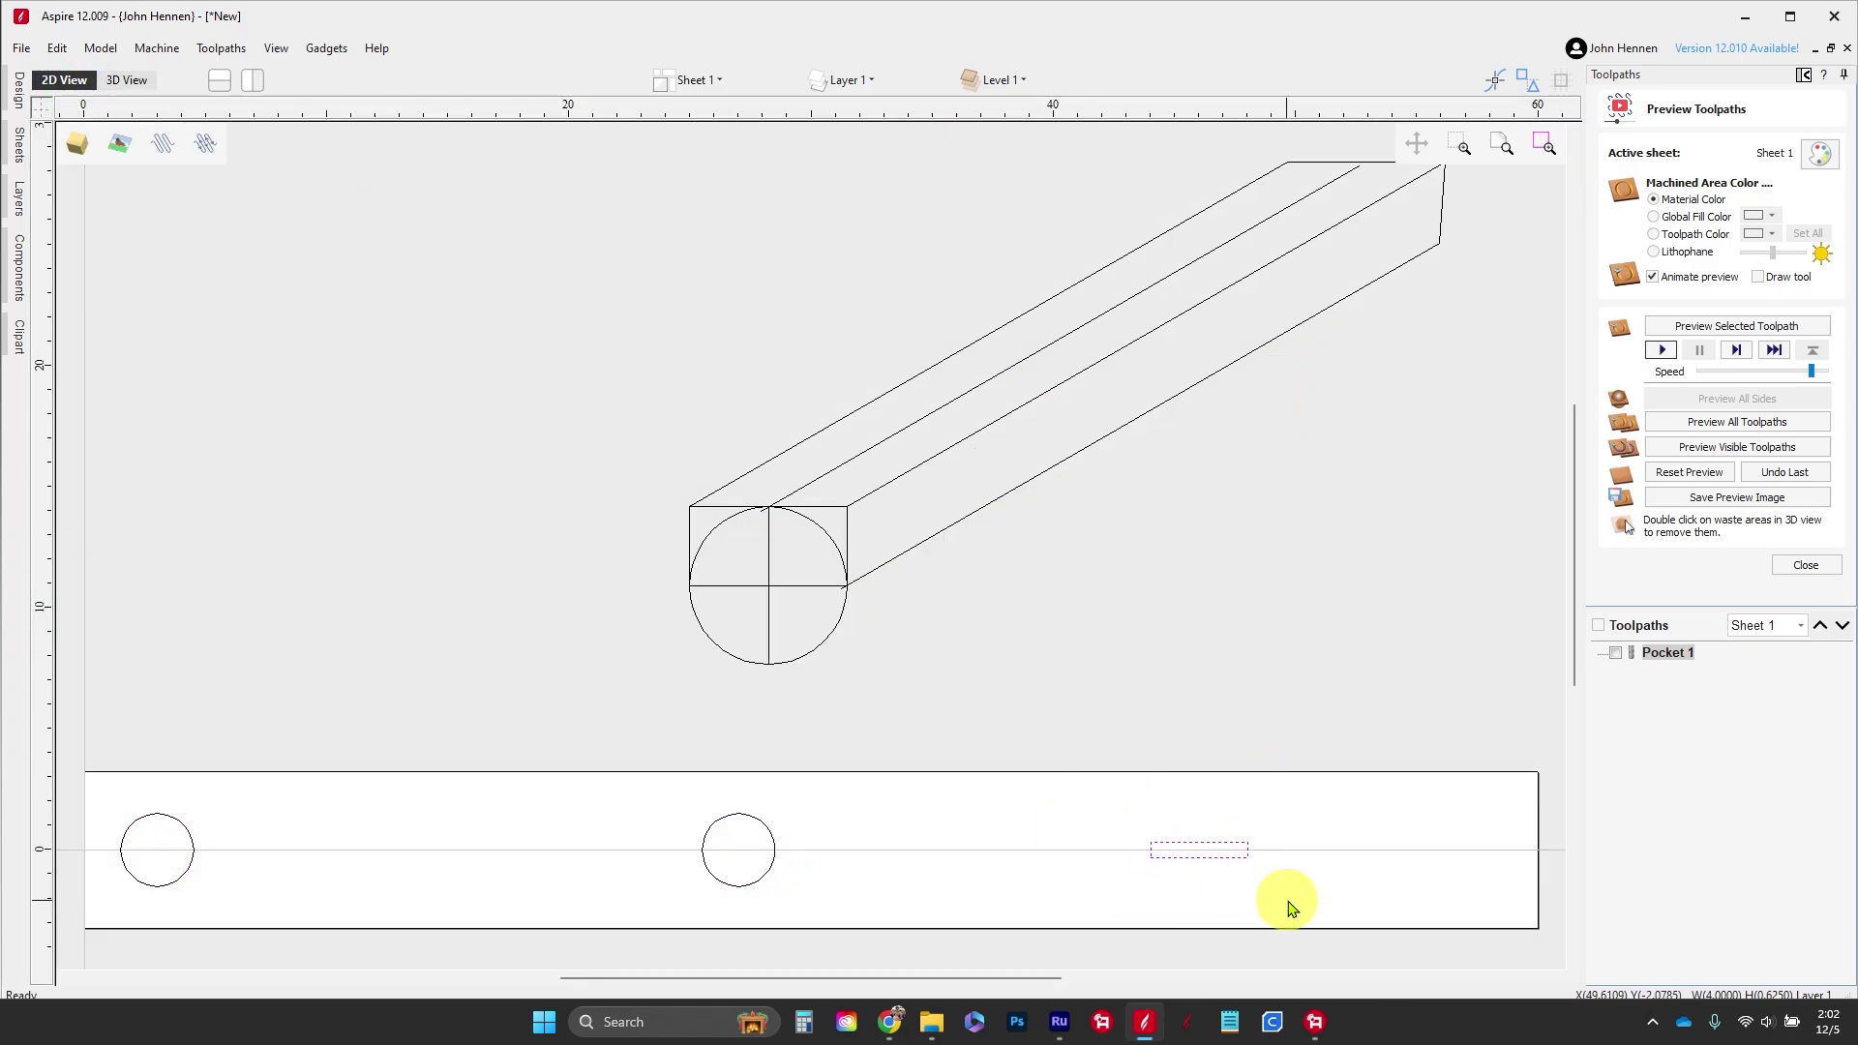
click(1805, 566)
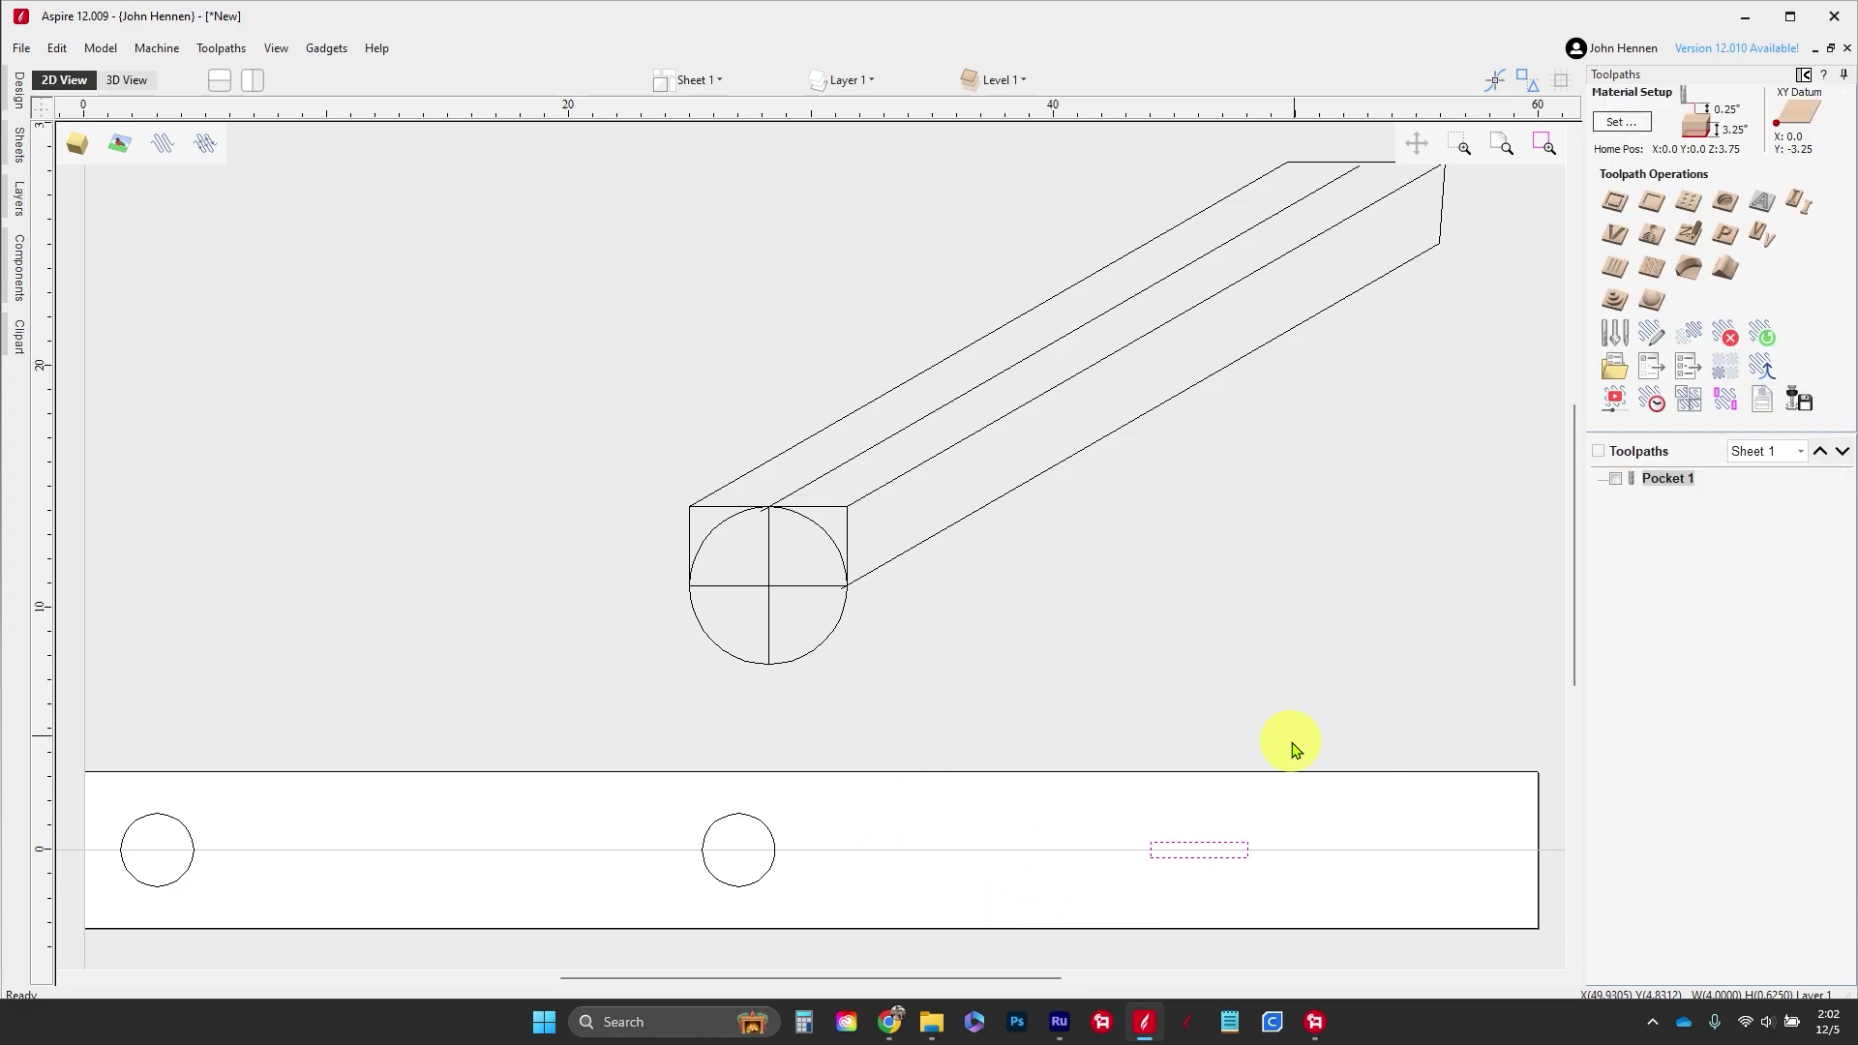
click(1614, 203)
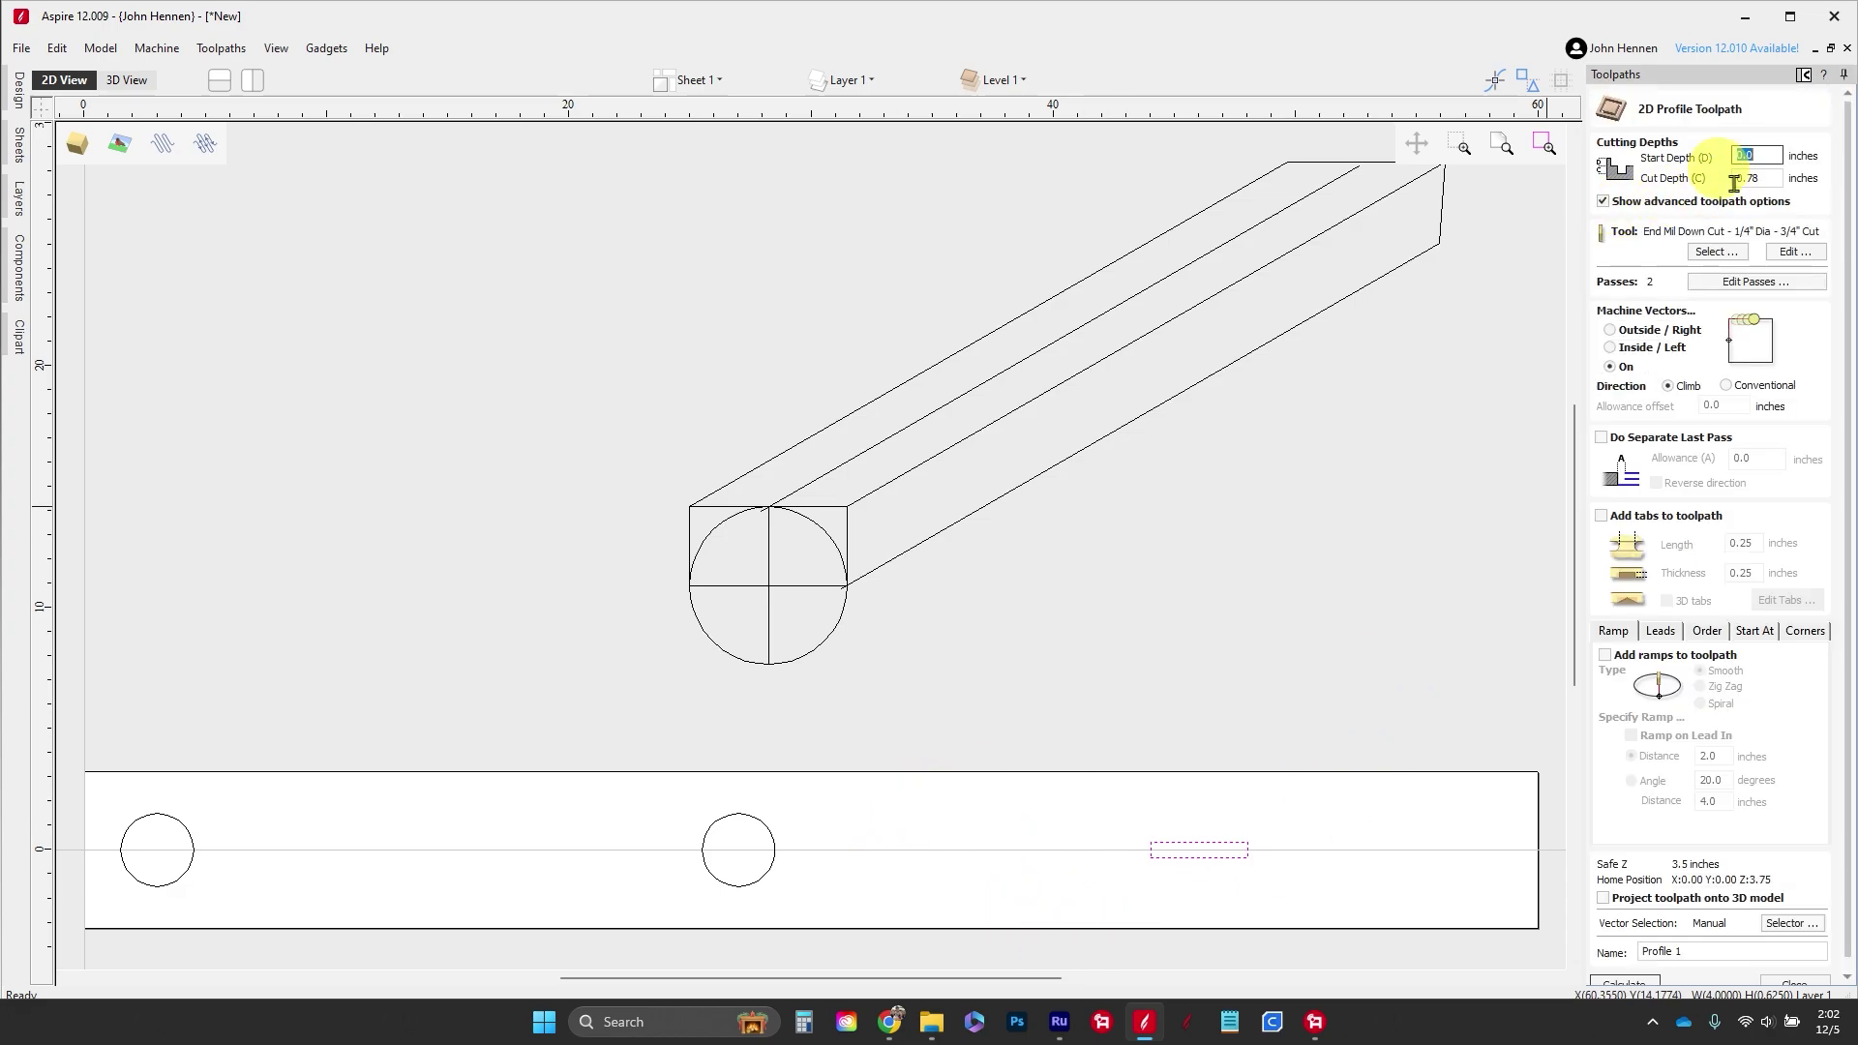
click(1766, 177)
text(0.1875)
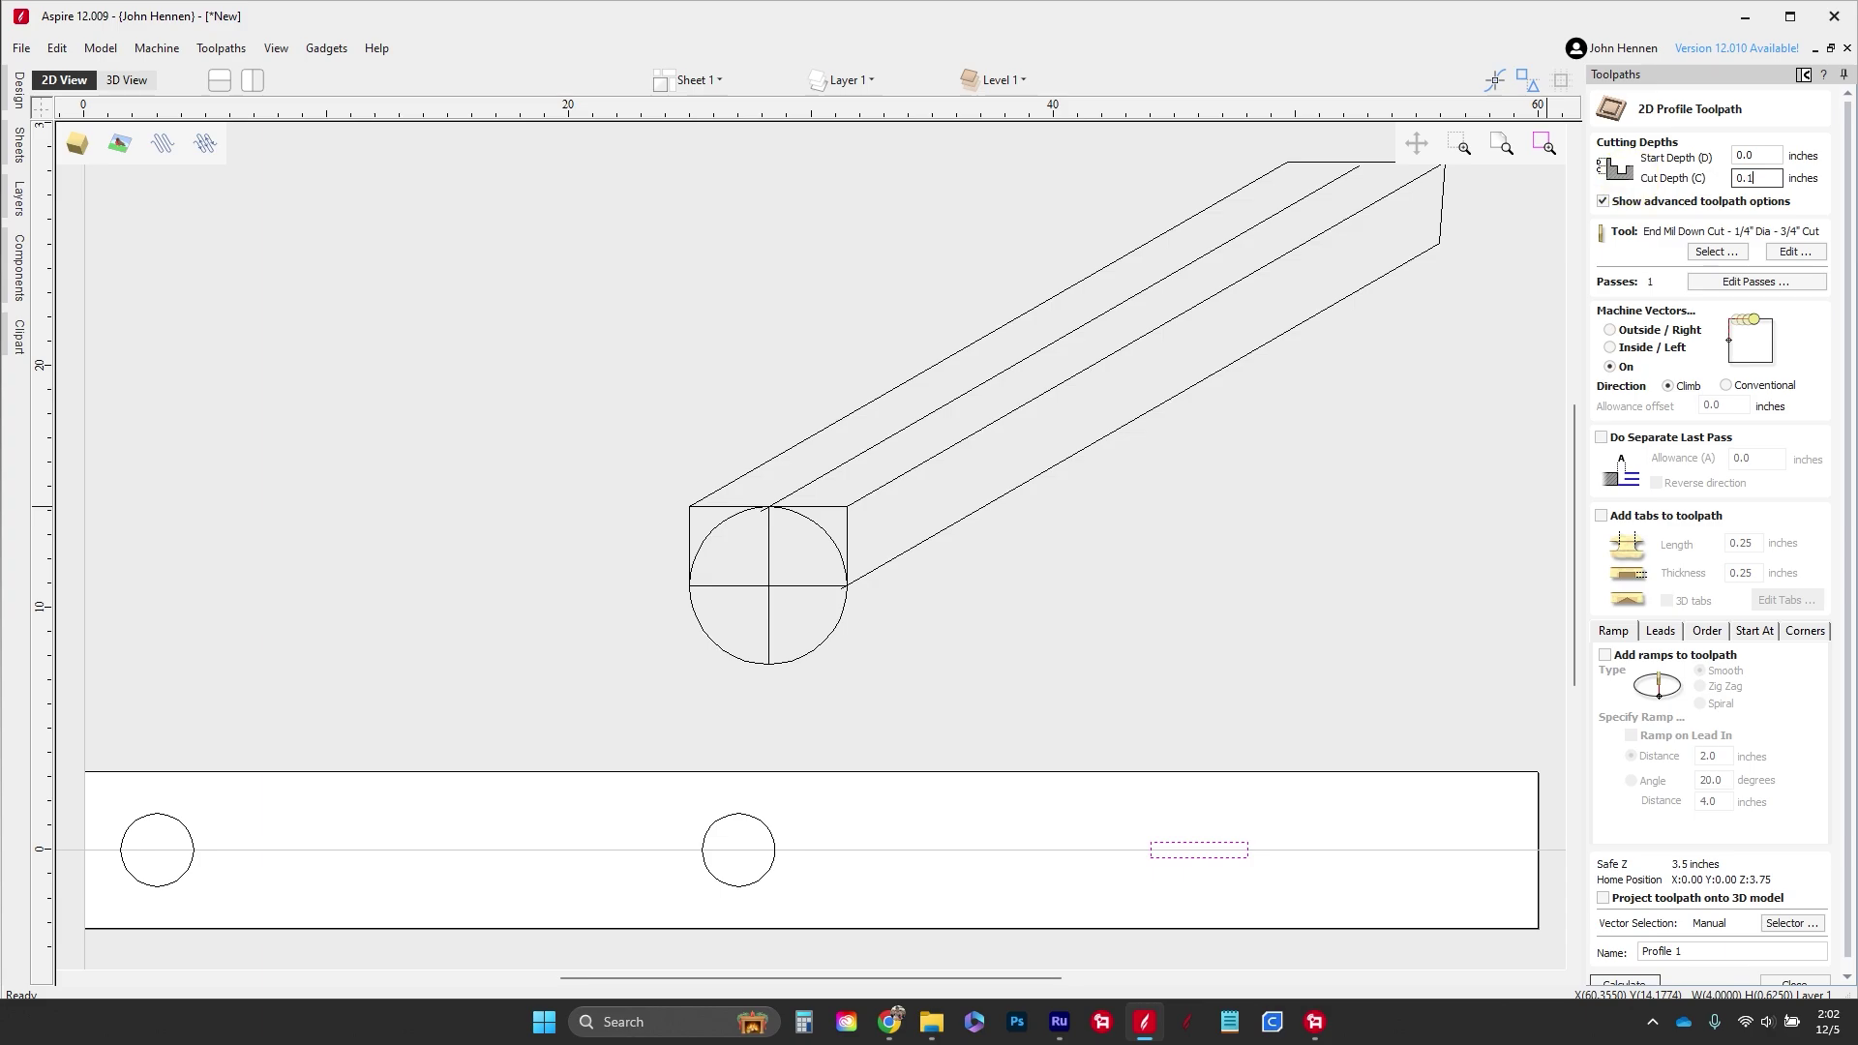
Step: Assign the 1/2" up-cut end mill of 1 5/8" cut length to the slot profile and calculate the toolpath
click(1709, 253)
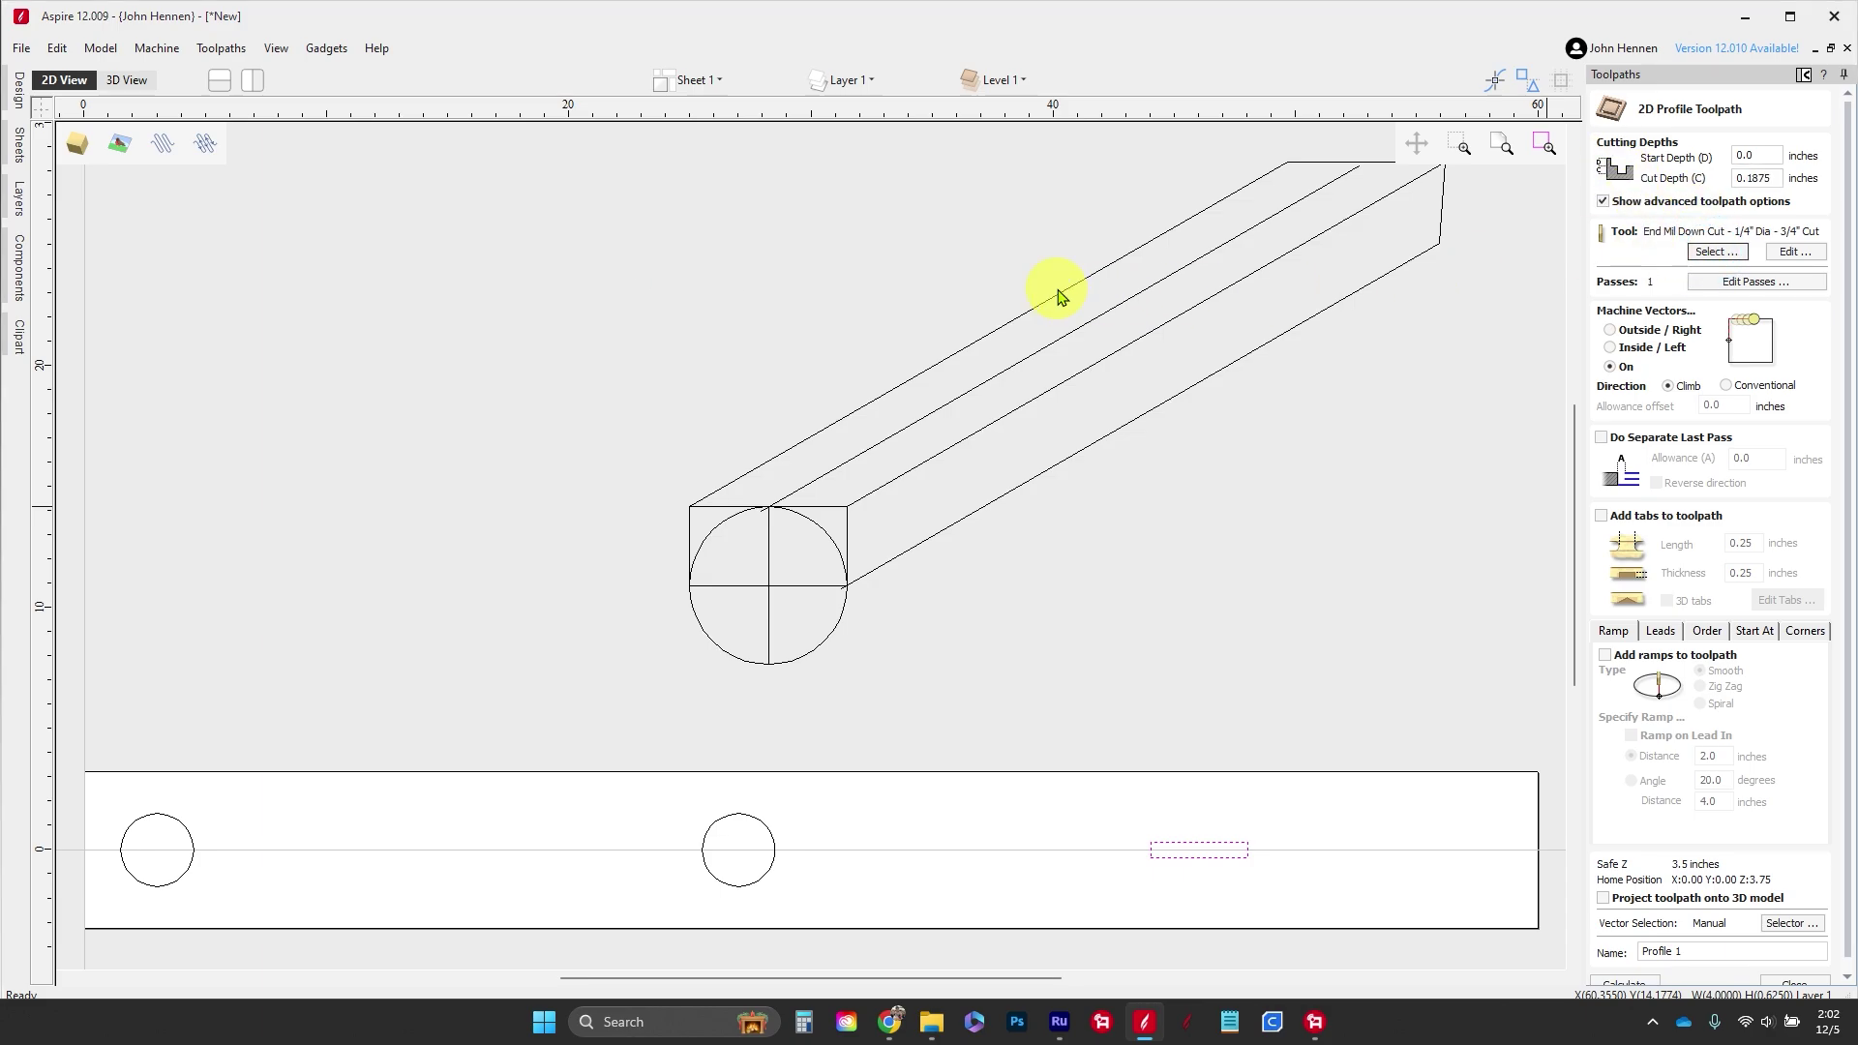
click(672, 472)
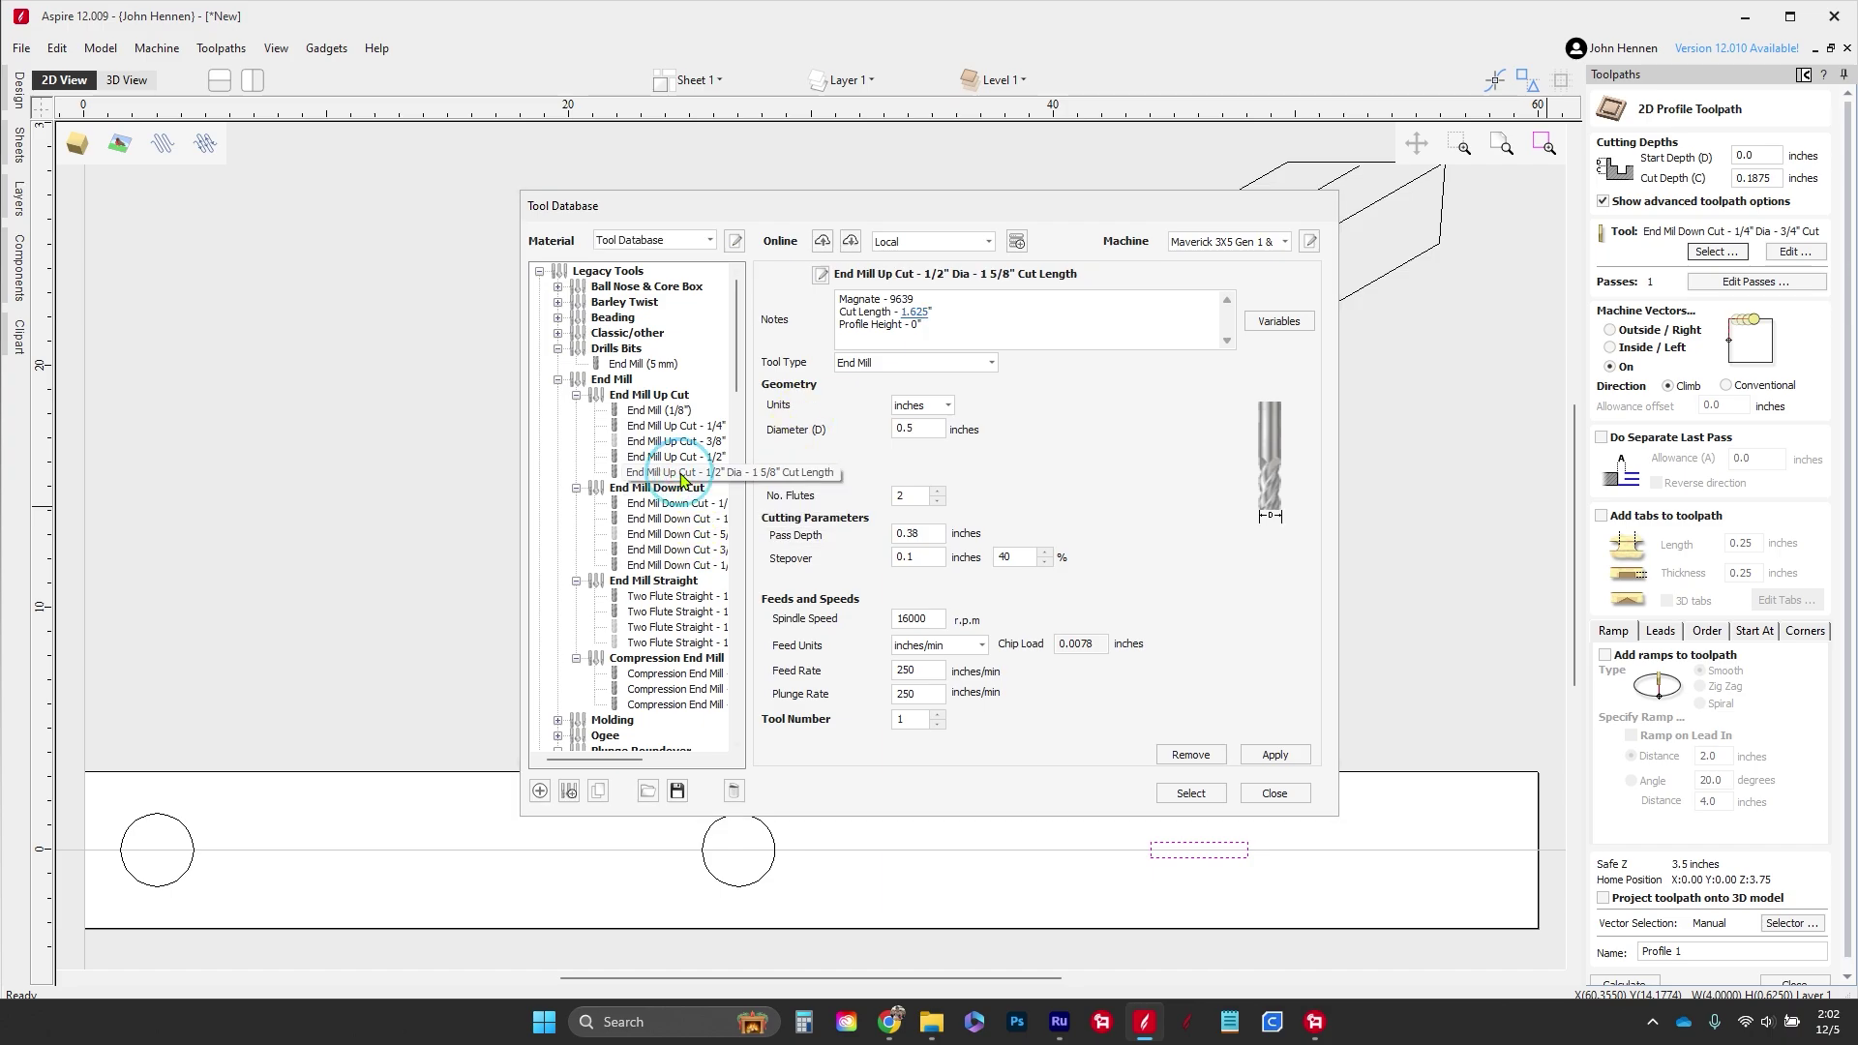
click(1274, 756)
click(1277, 790)
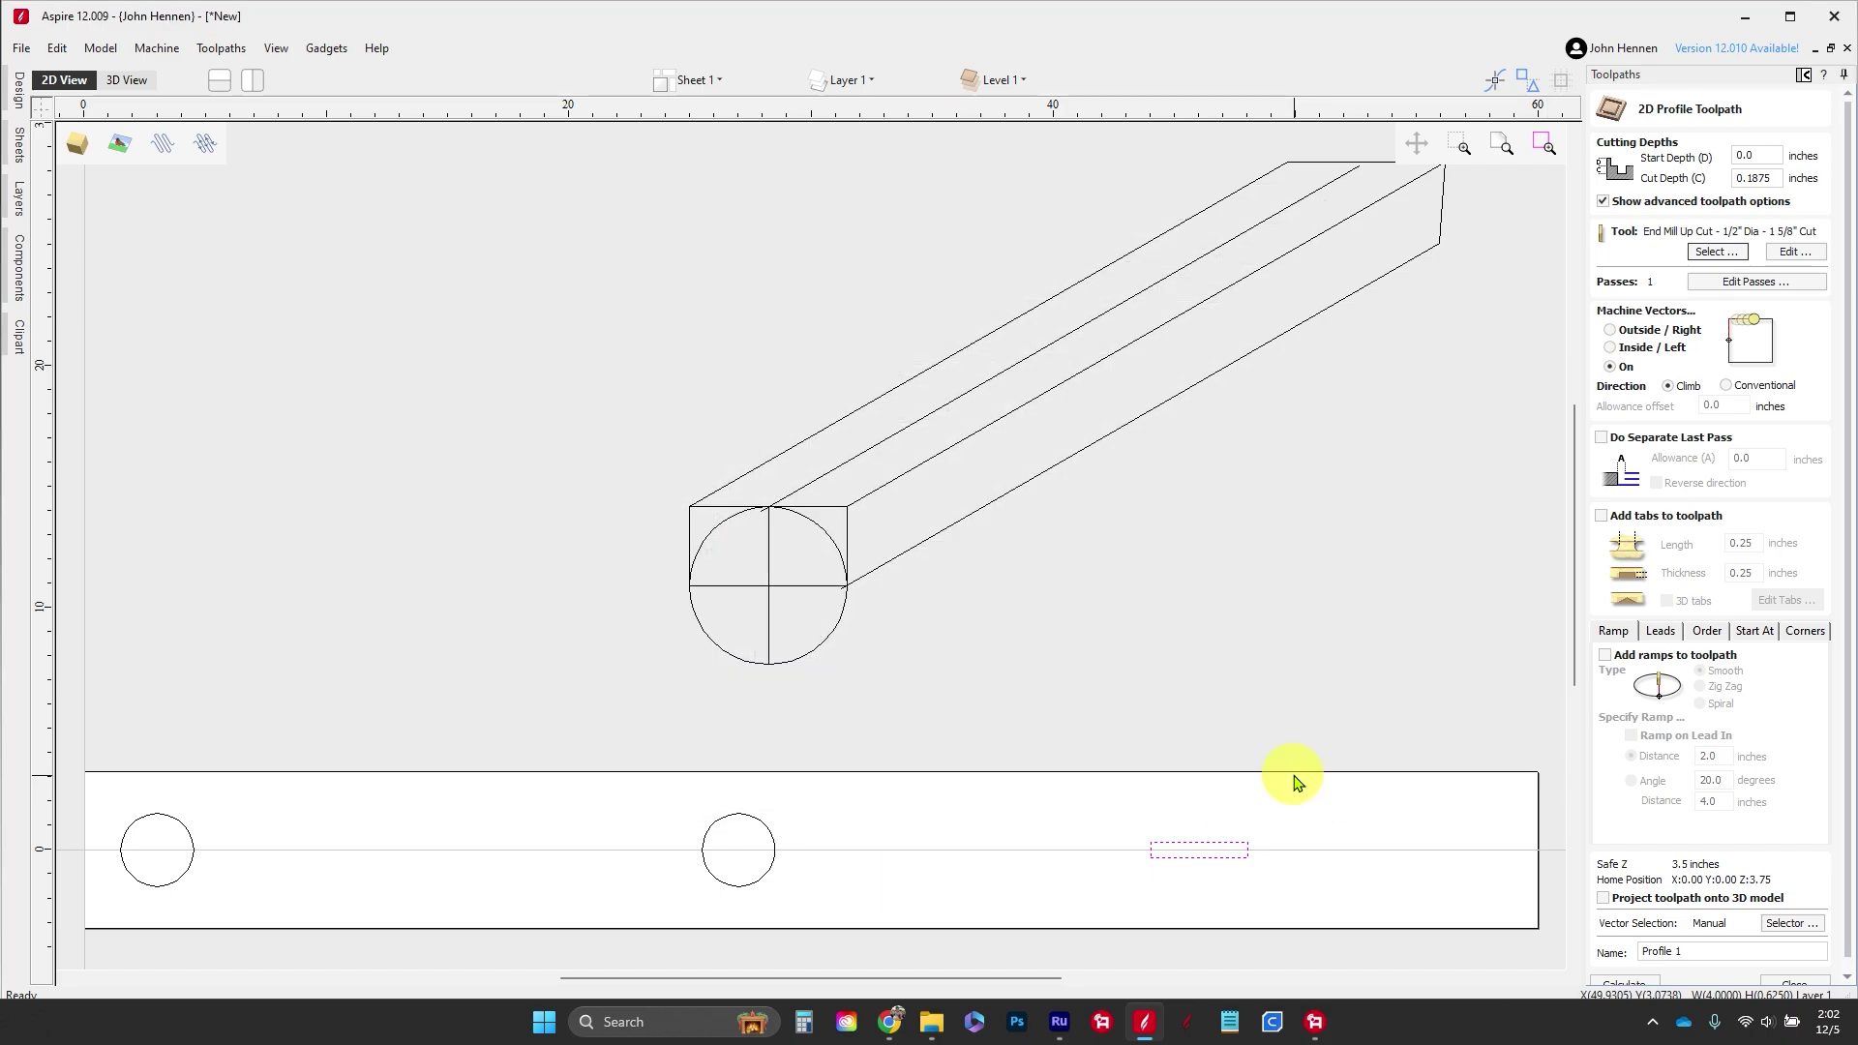
click(1608, 986)
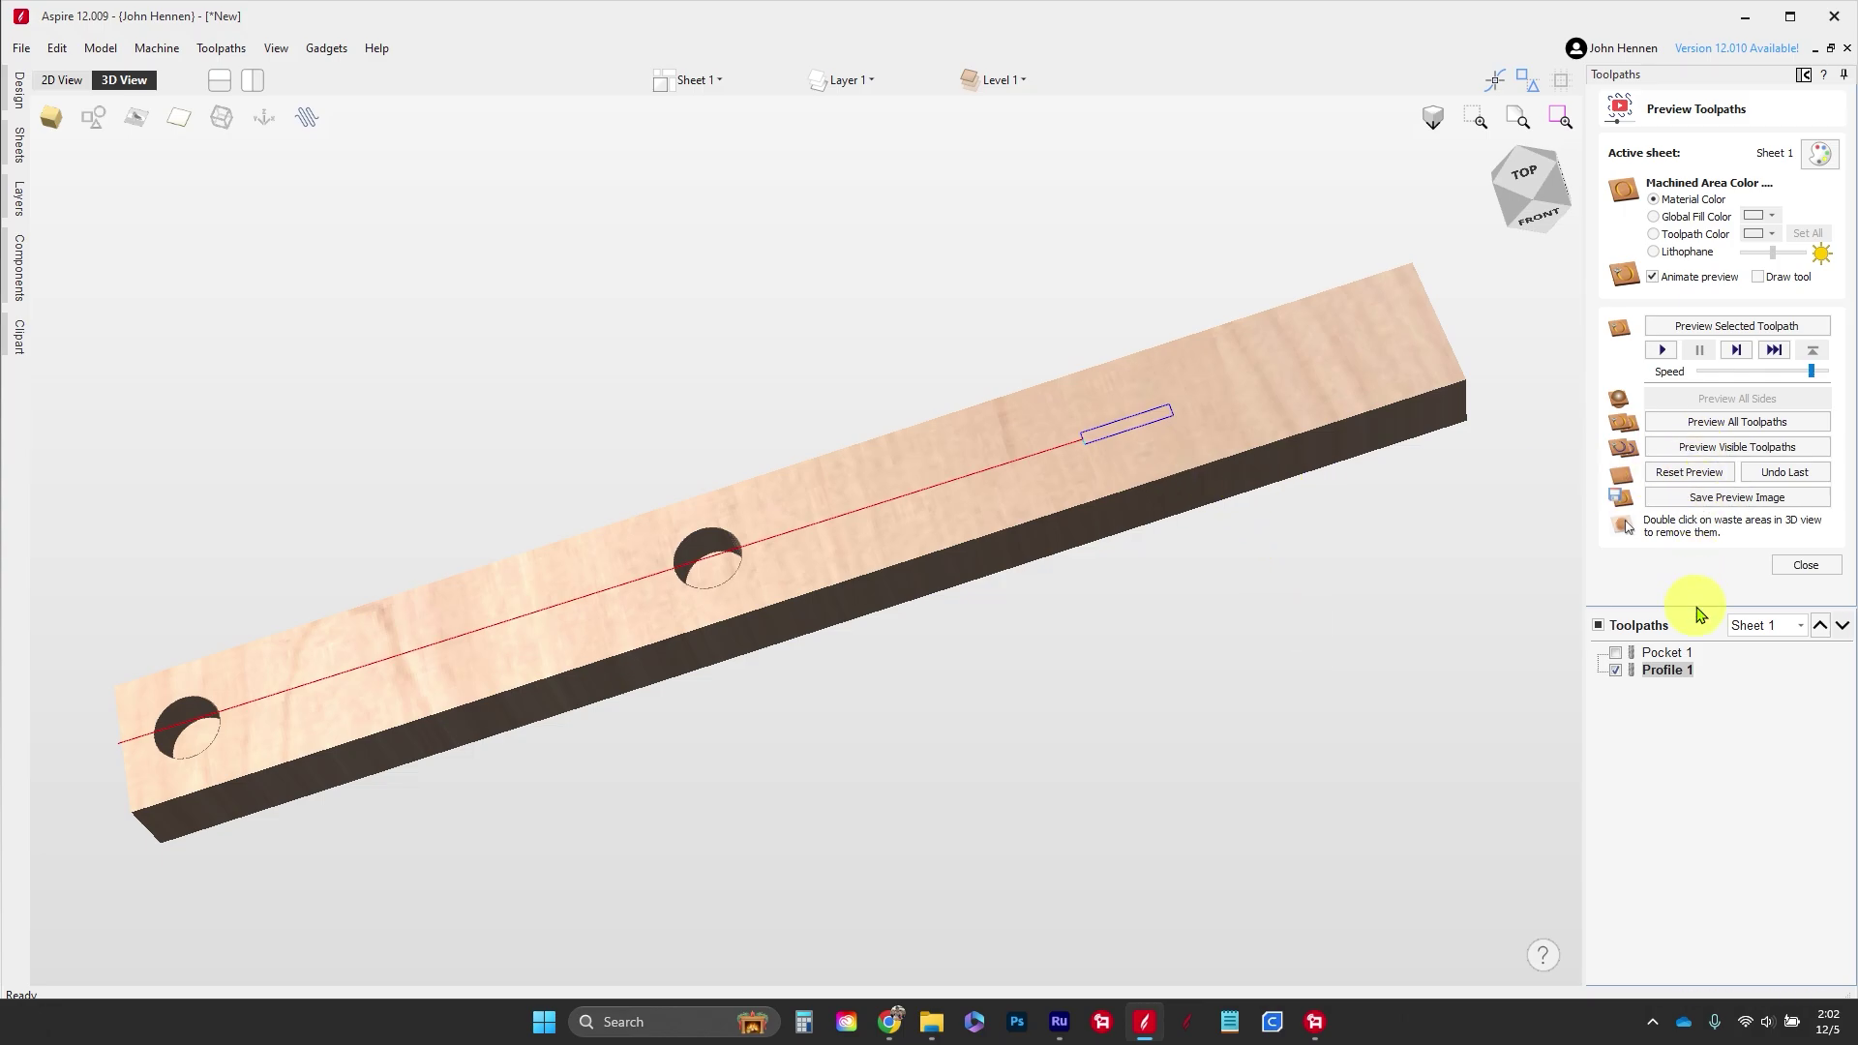
Step: Change the slot's profile toolpath to machine Inside / Left of the vector and recalculate it
double_click(1664, 670)
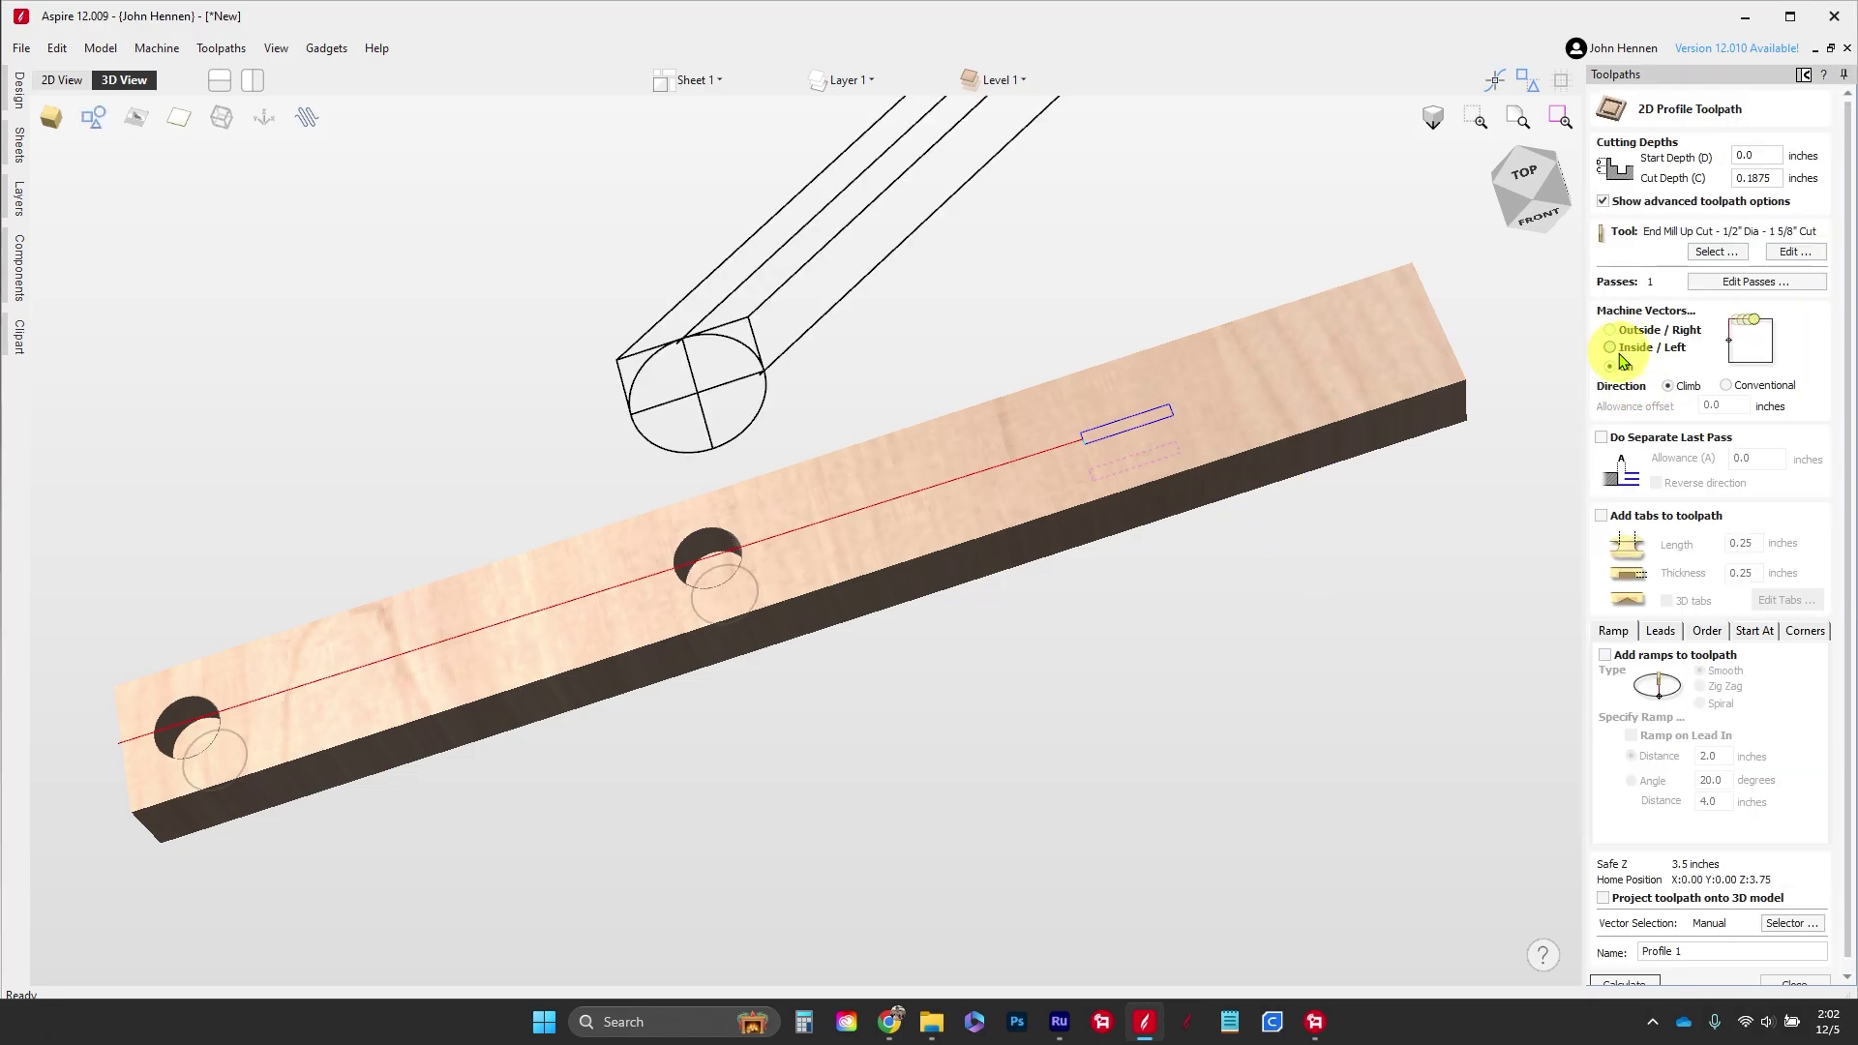
click(1621, 355)
scroll(1607, 871, down, 1)
click(1622, 972)
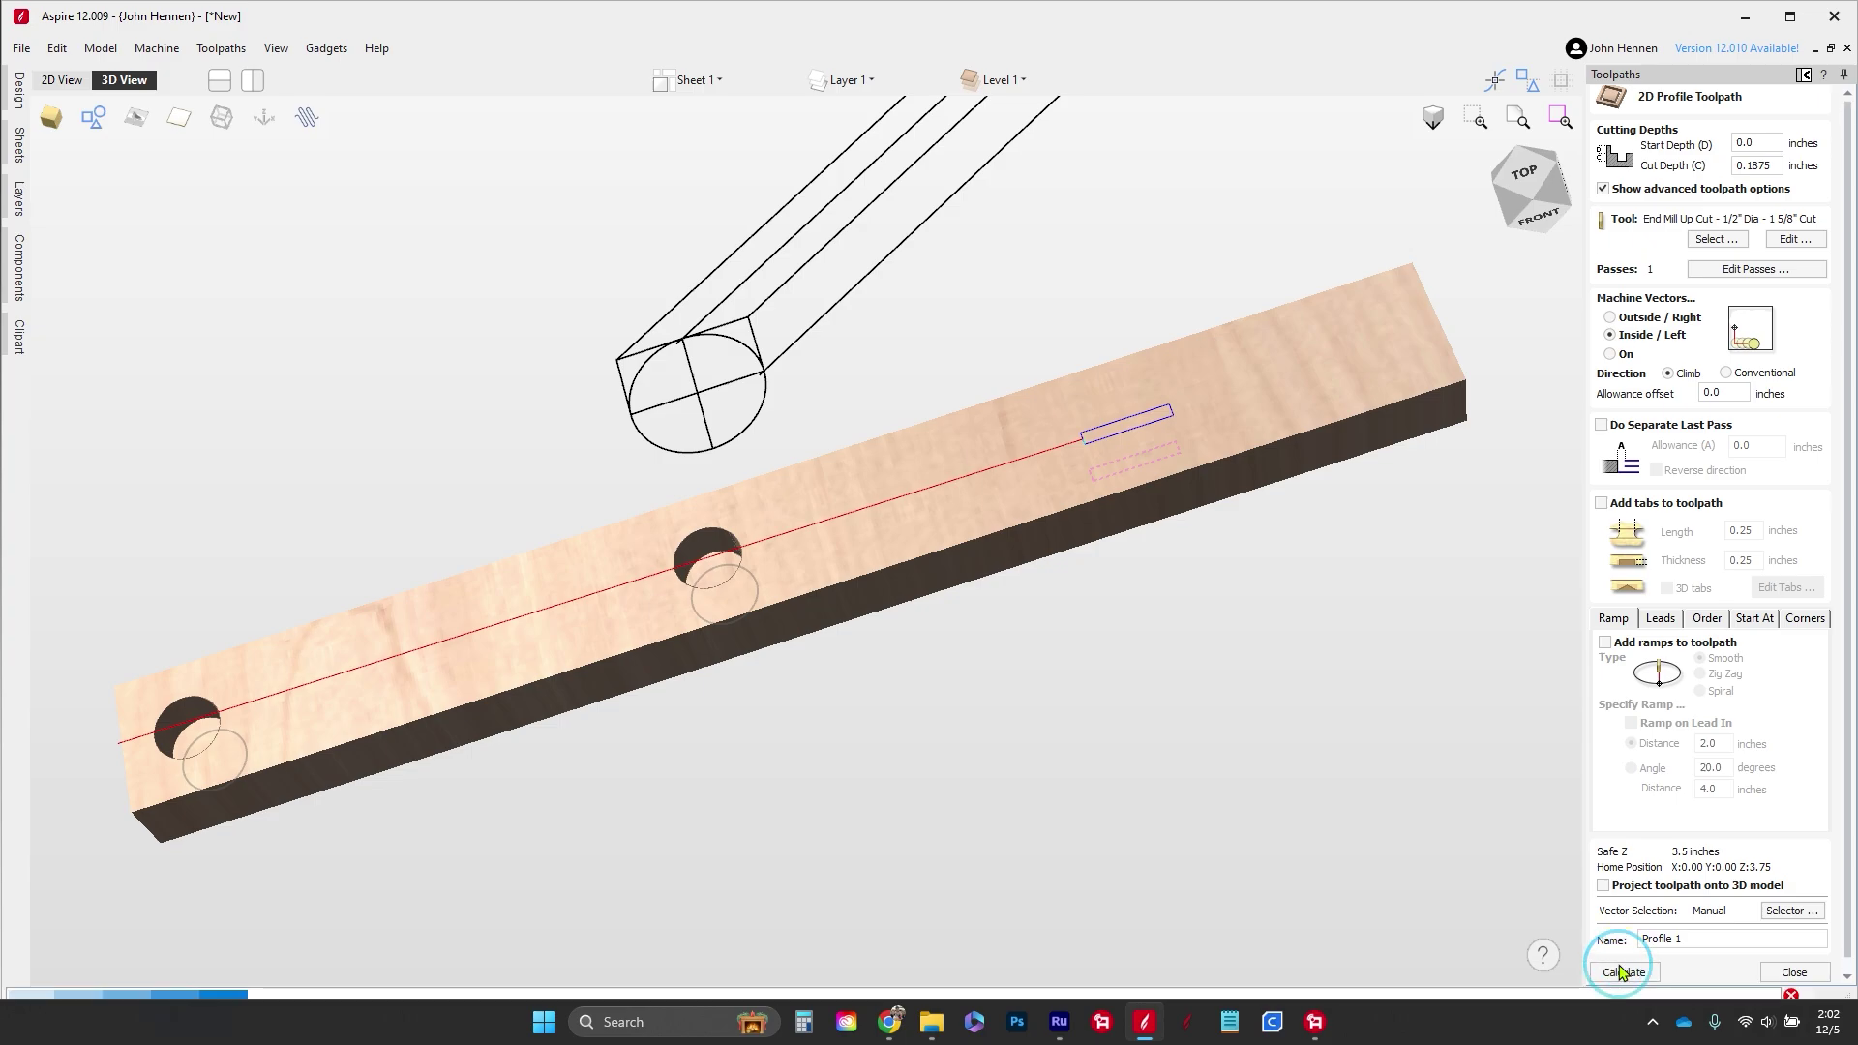
Step: Preview the visible toolpaths and inspect the slot cut up close in 3D
click(1650, 447)
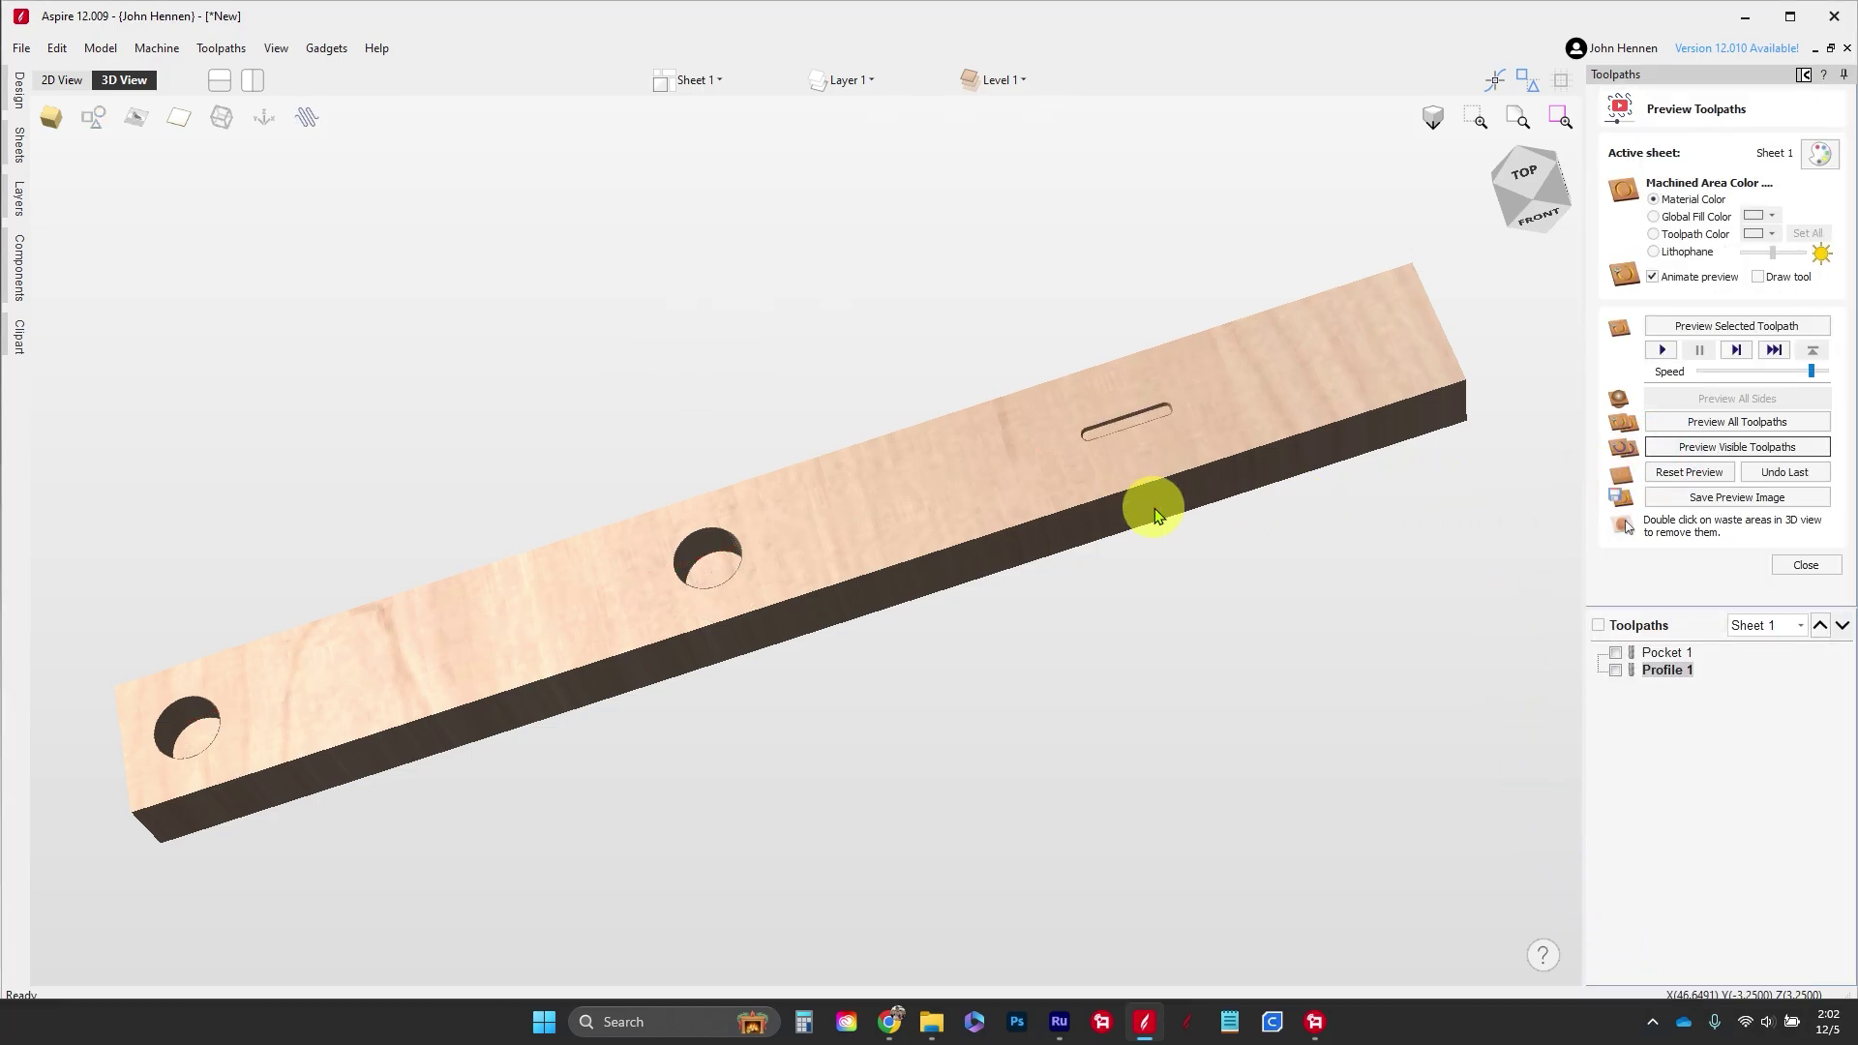
scroll(1122, 502, up, 3)
drag(1152, 410, 1238, 589)
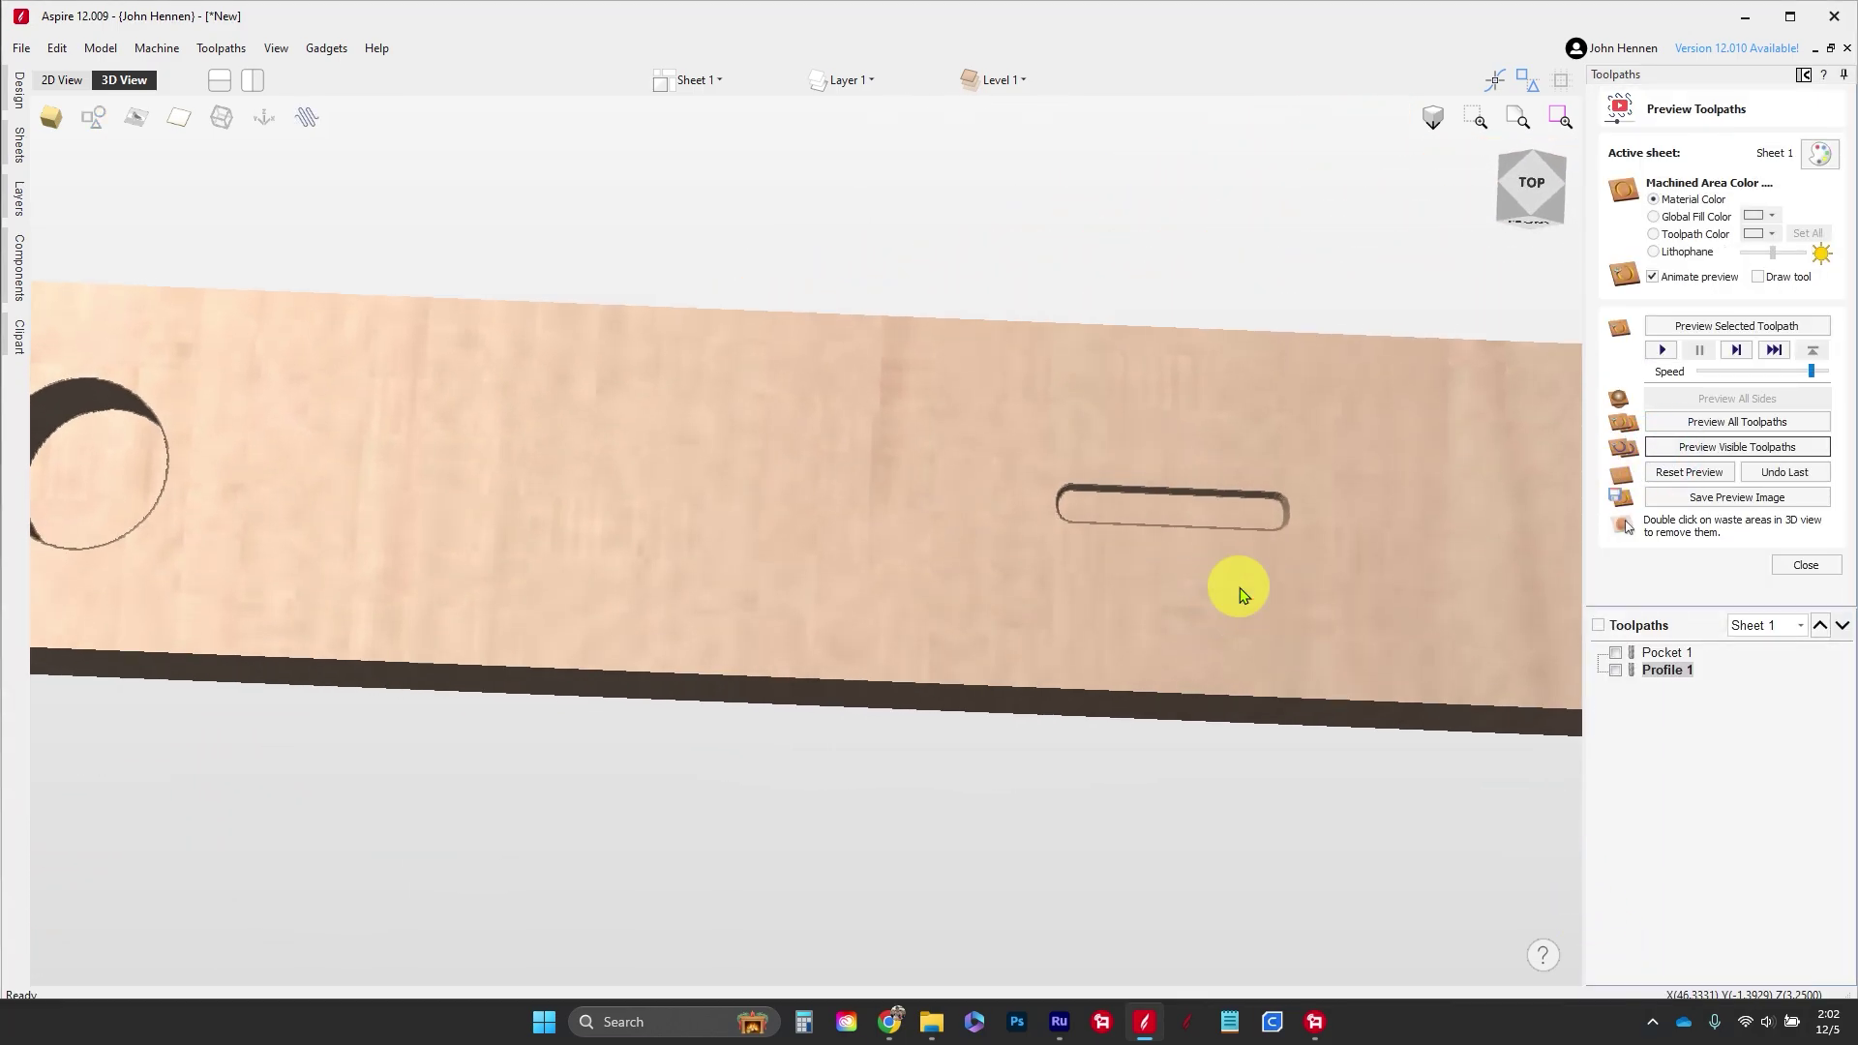